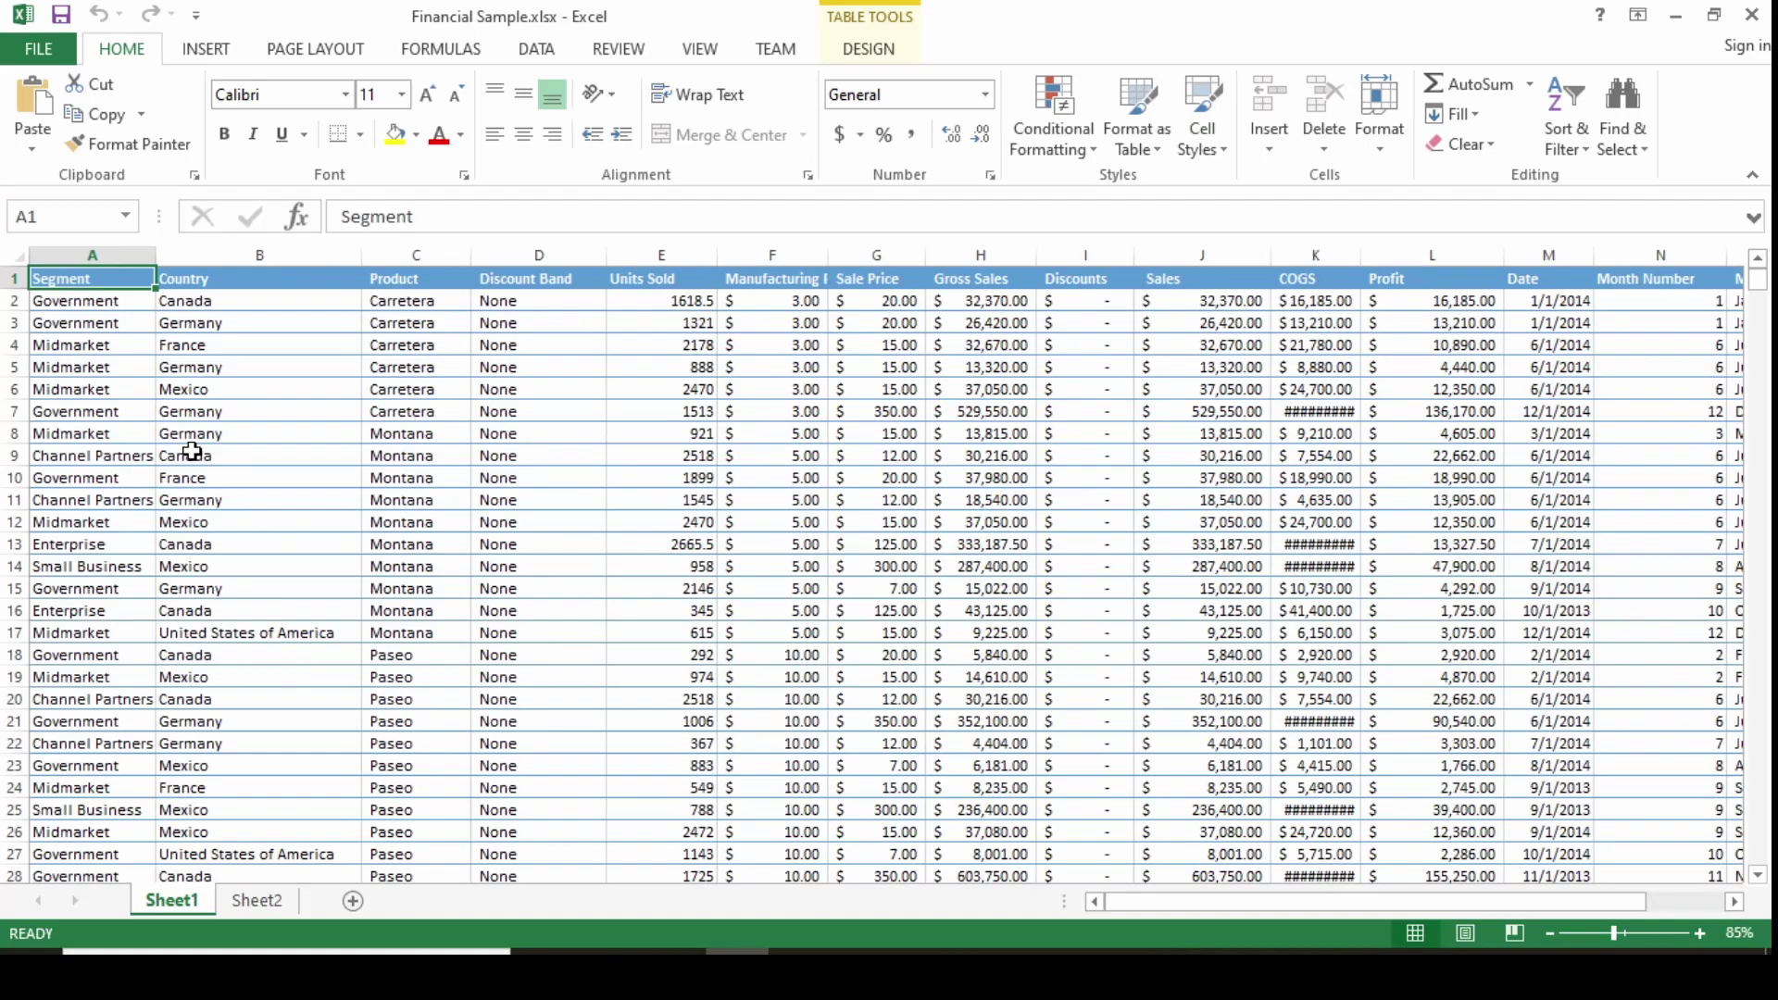
Step: Select the table data from the Segment through Manufacturing Price columns, from the header row down to row 701
{"action": "left_click", "coordinate": [210, 48]}
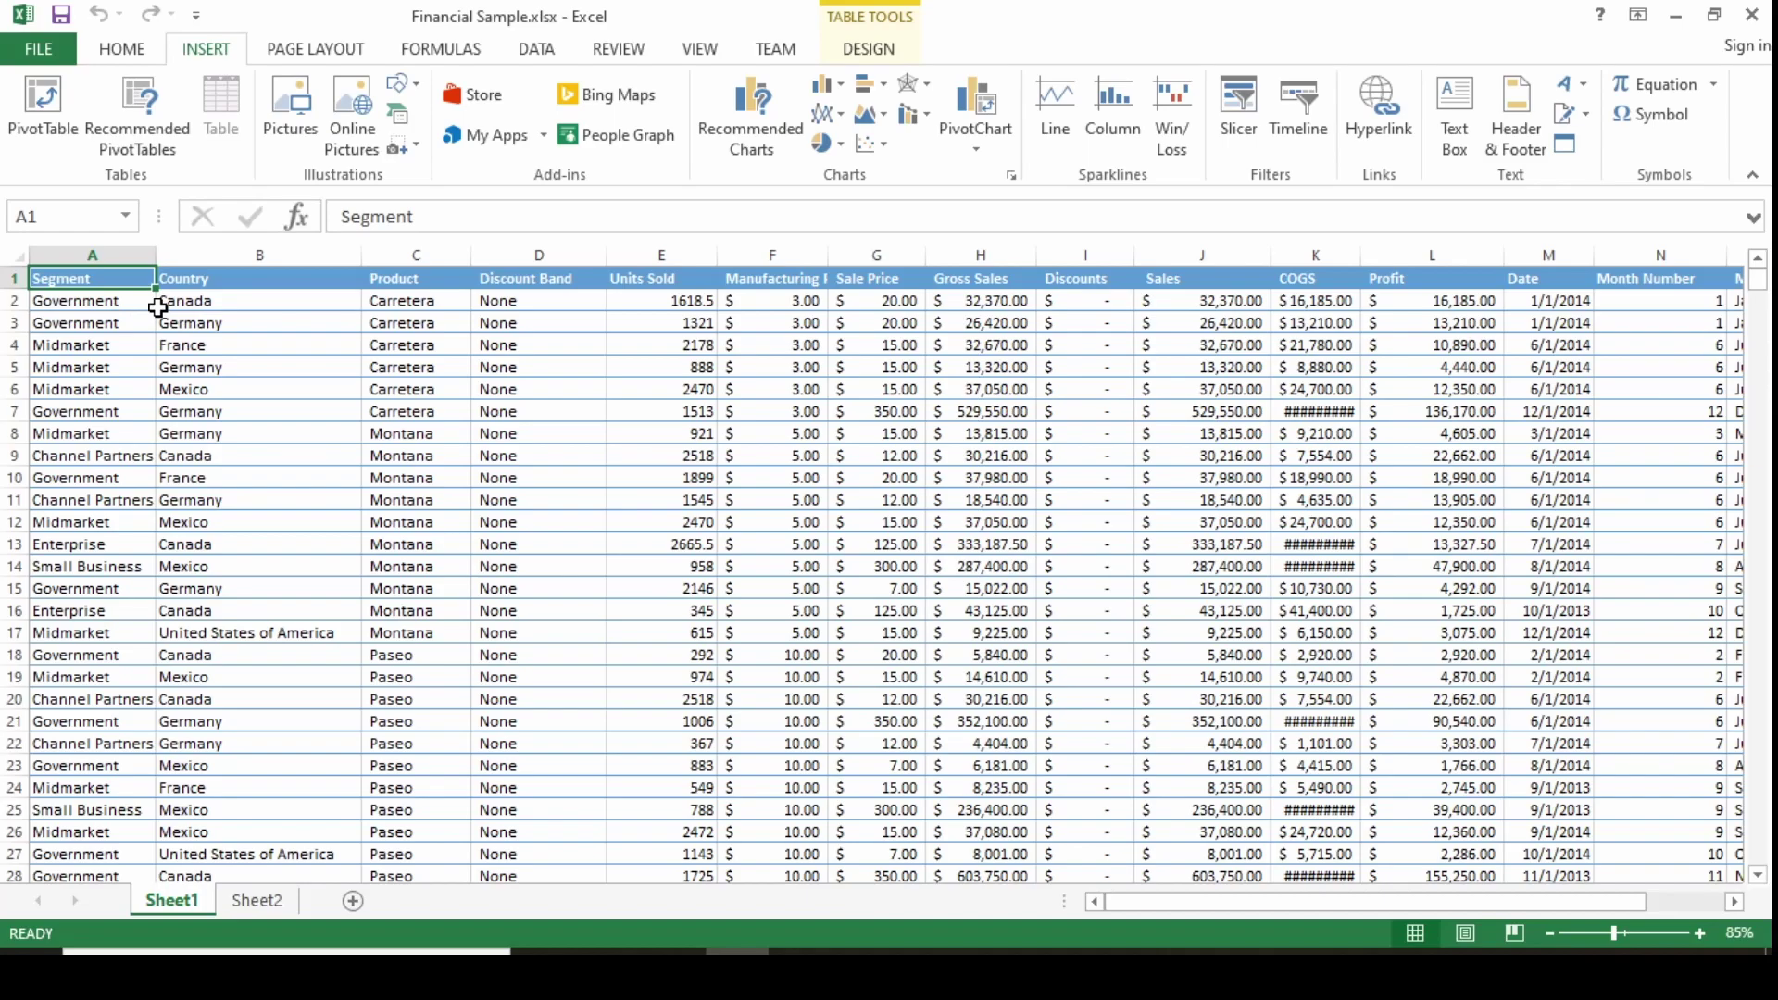
{"action": "key", "text": "shift+Right"}
{"action": "key", "text": "shift+Right"}
{"action": "key", "text": "shift+Right"}
{"action": "key", "text": "shift+Right"}
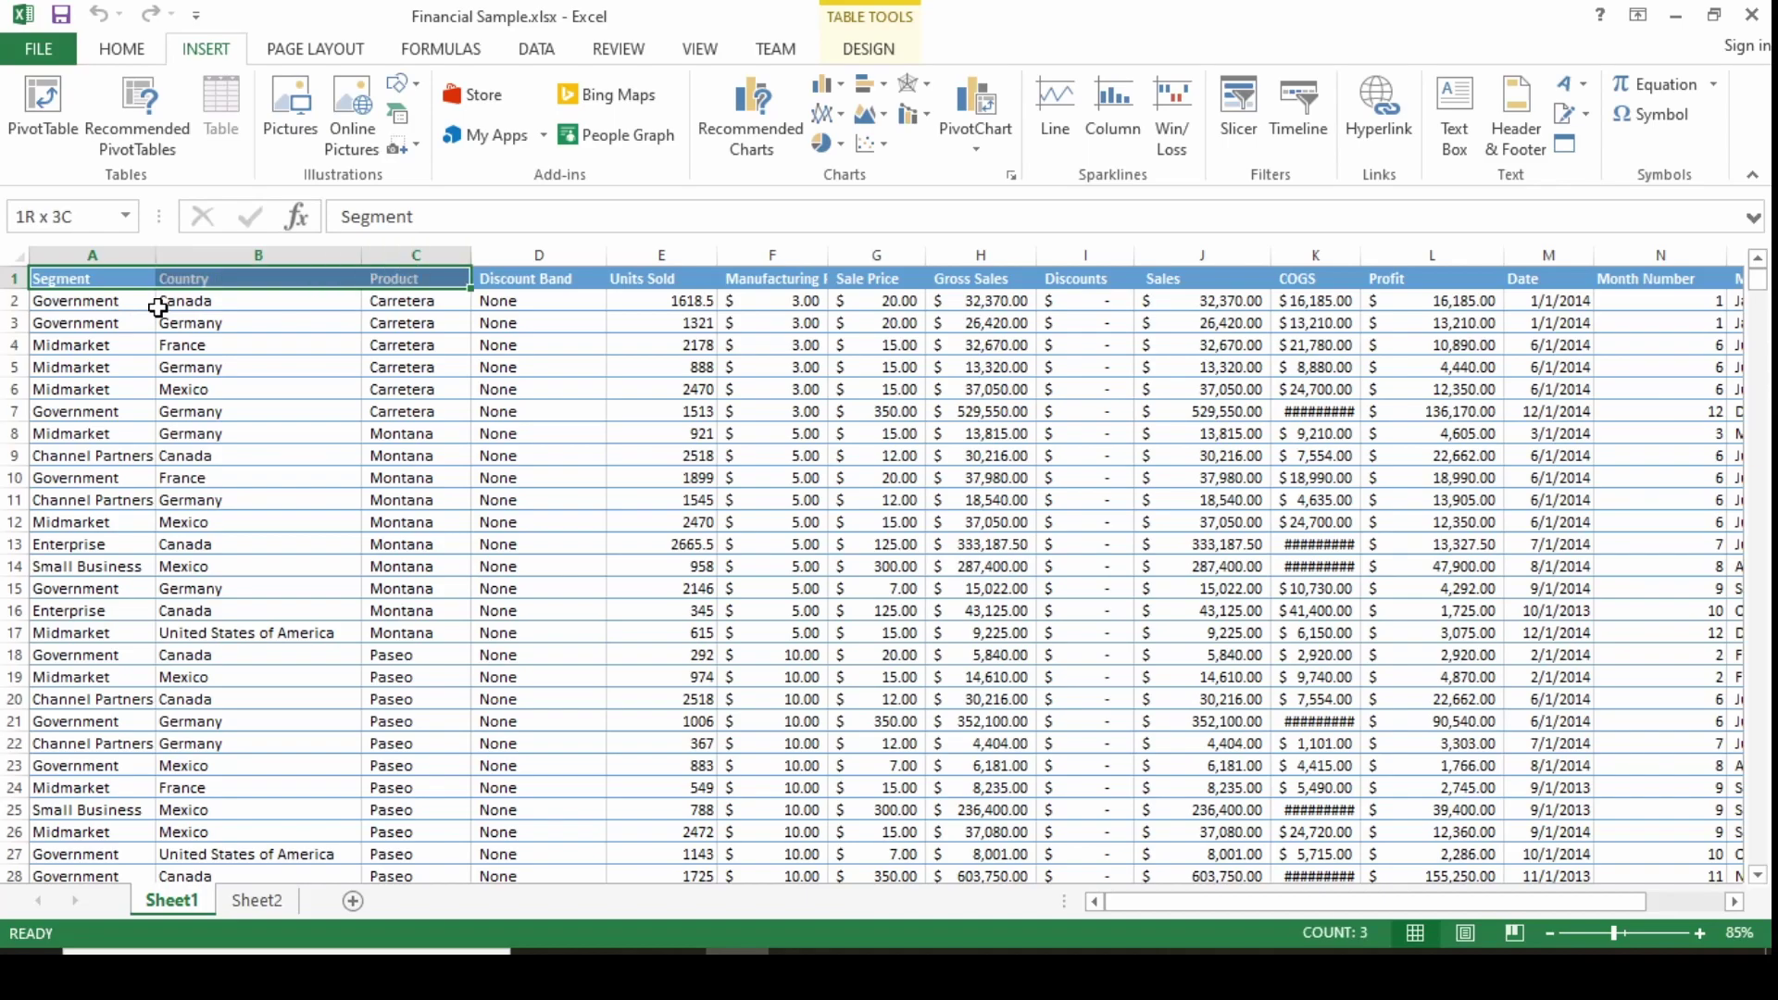
{"action": "key", "text": "shift+Right"}
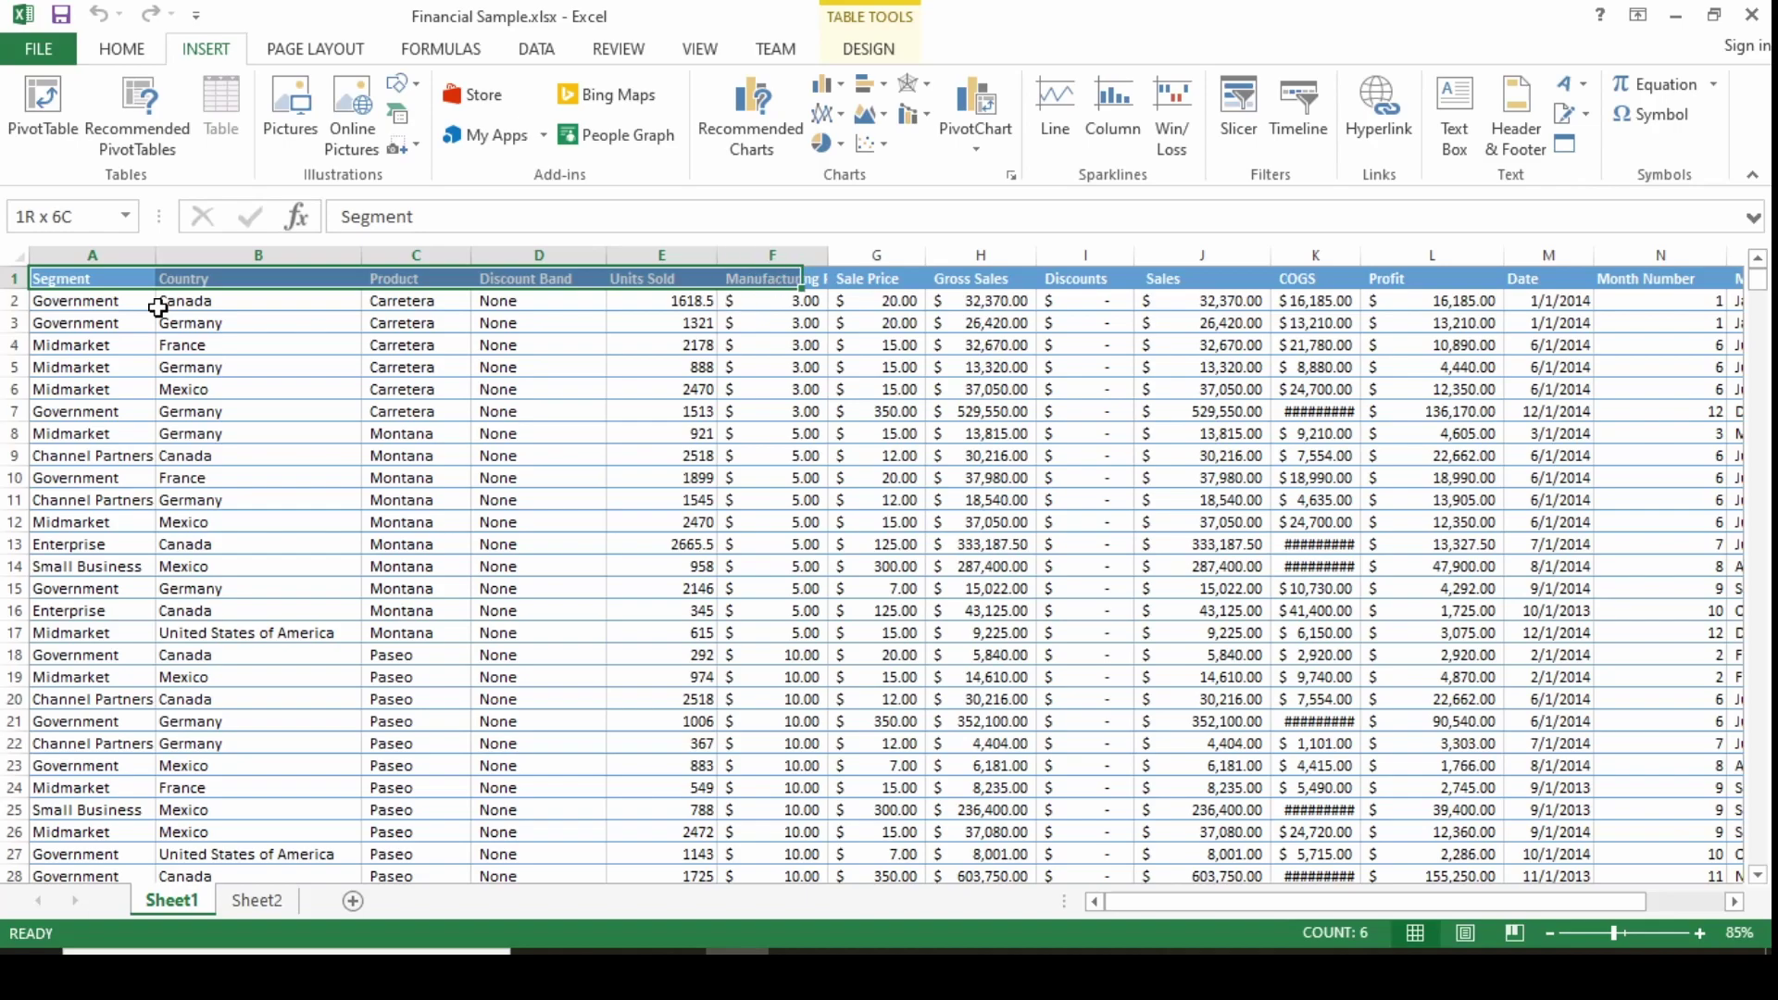
{"action": "key", "text": "ctrl+shift+Down"}
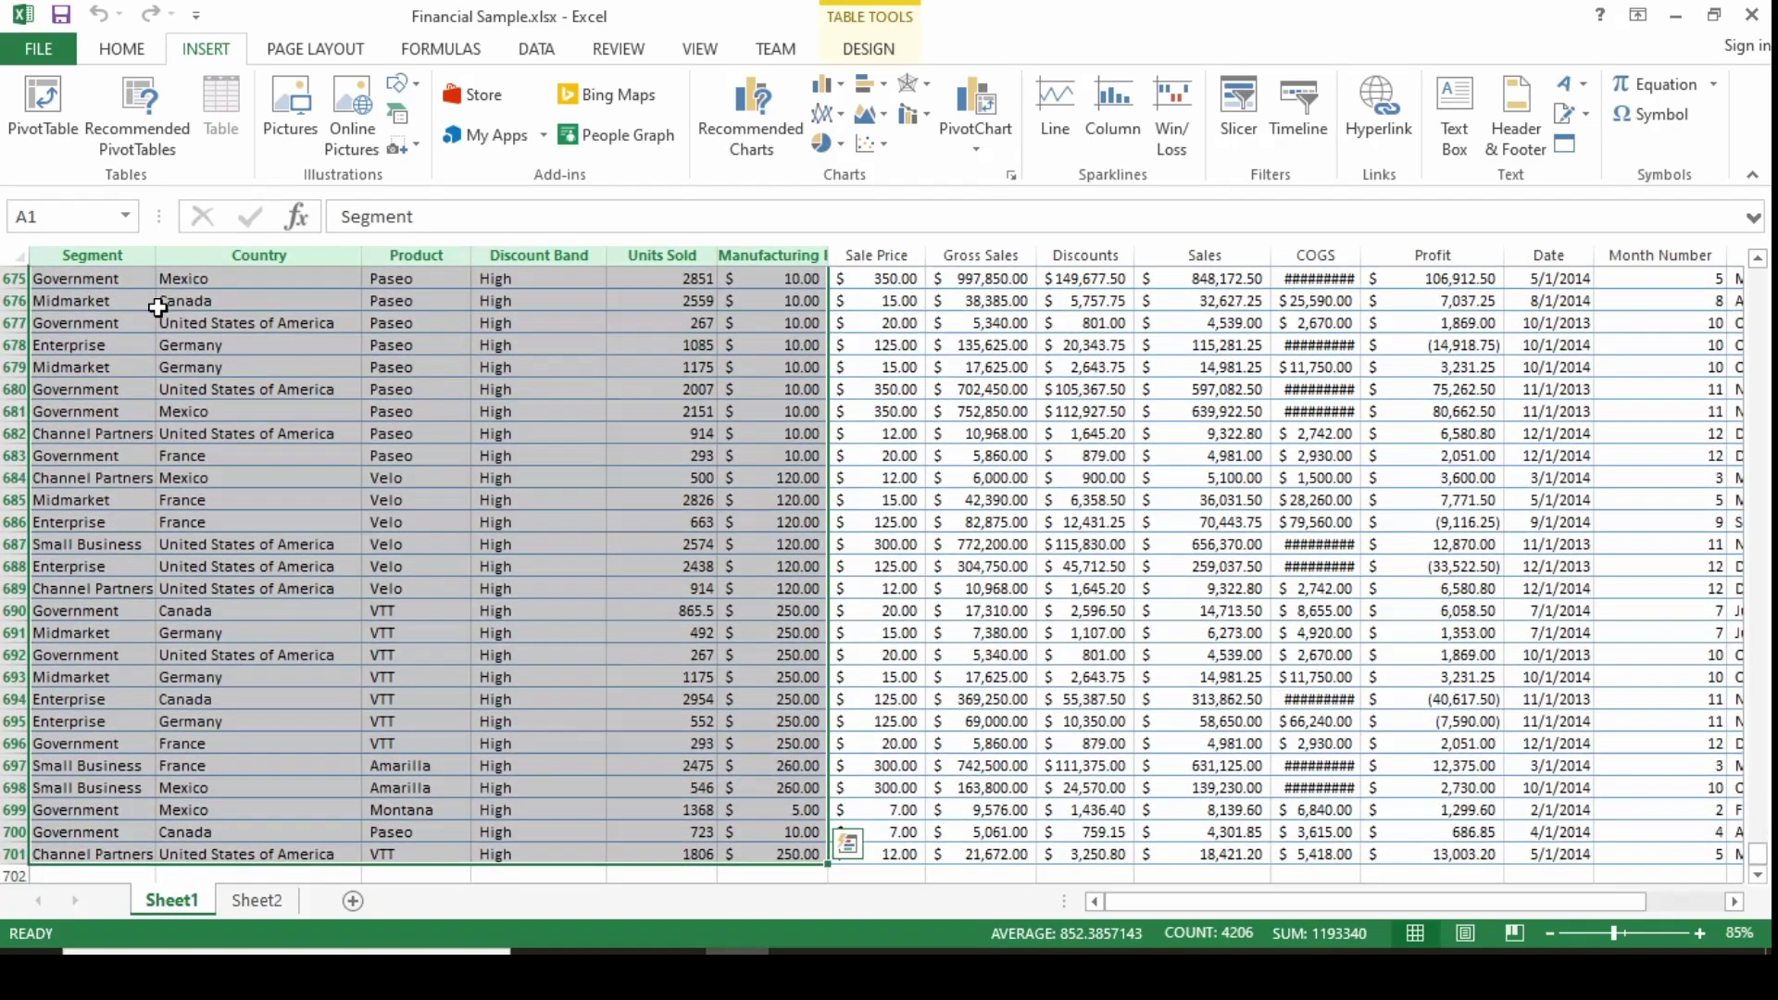
Step: Insert the recommended clustered bar chart showing Sum of Manufacturing Price by Segment
{"action": "left_click", "coordinate": [748, 148]}
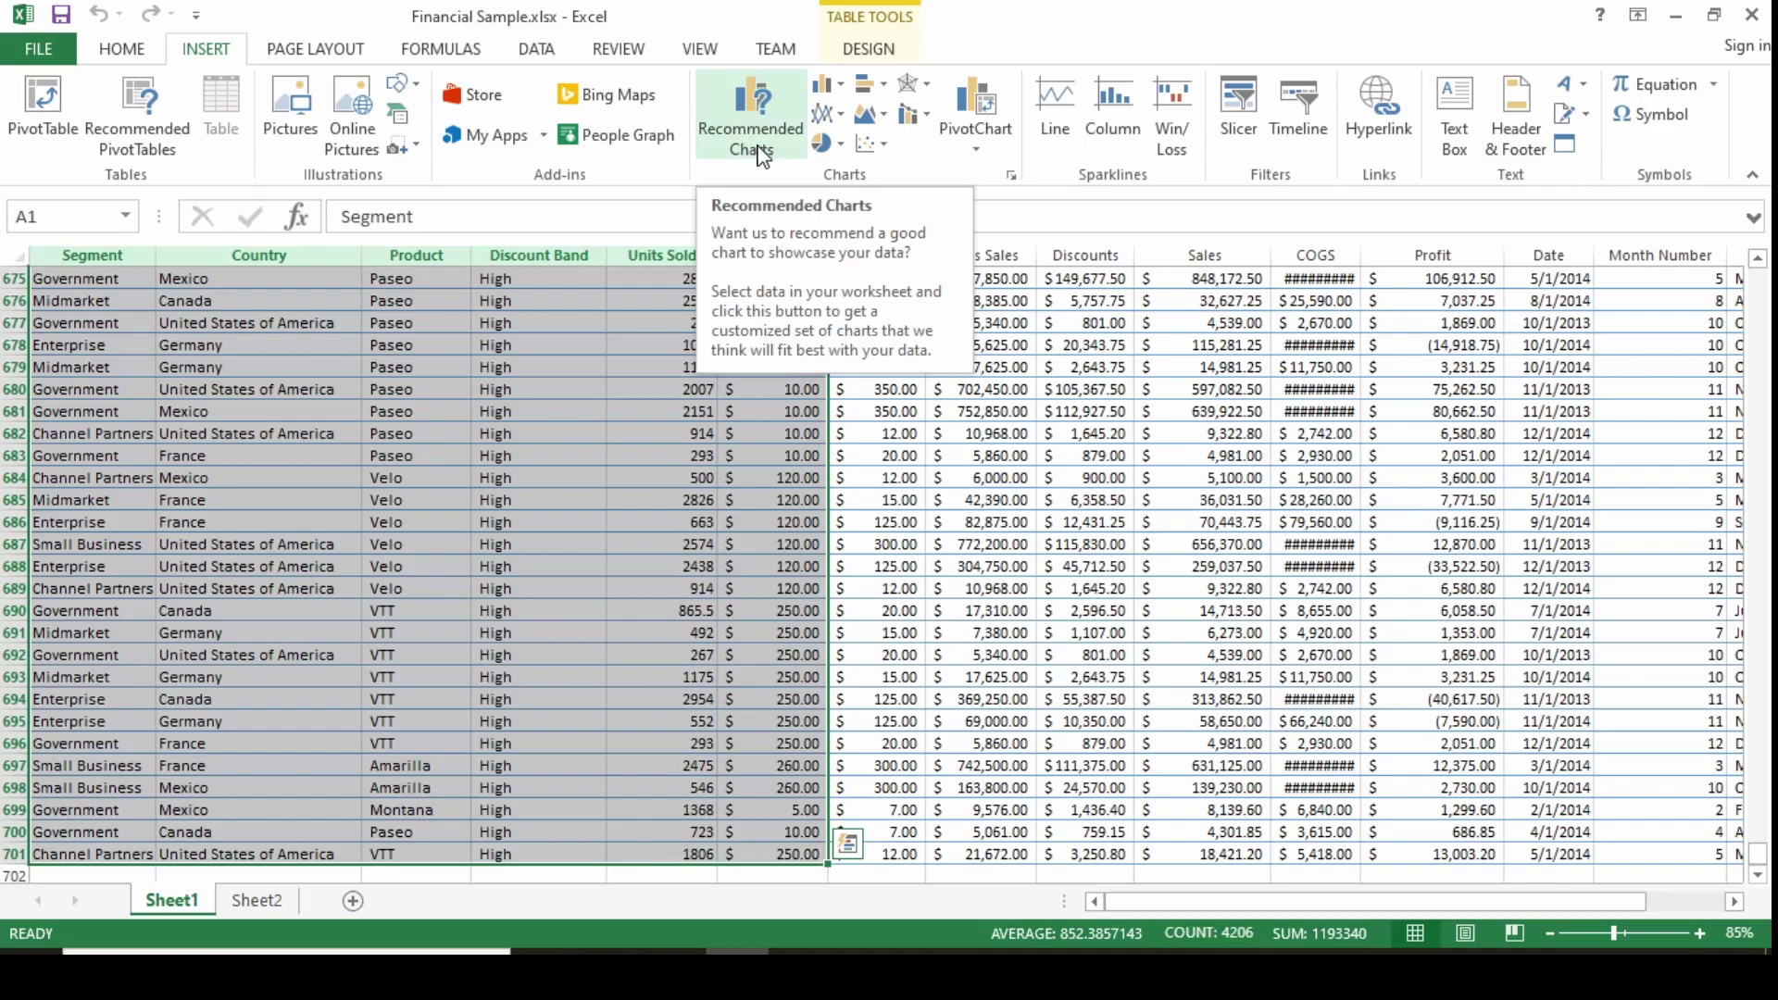
{"action": "left_click_drag", "start_coordinate": [1196, 99], "coordinate": [1061, 79]}
{"action": "left_click_drag", "start_coordinate": [1053, 378], "coordinate": [1090, 332]}
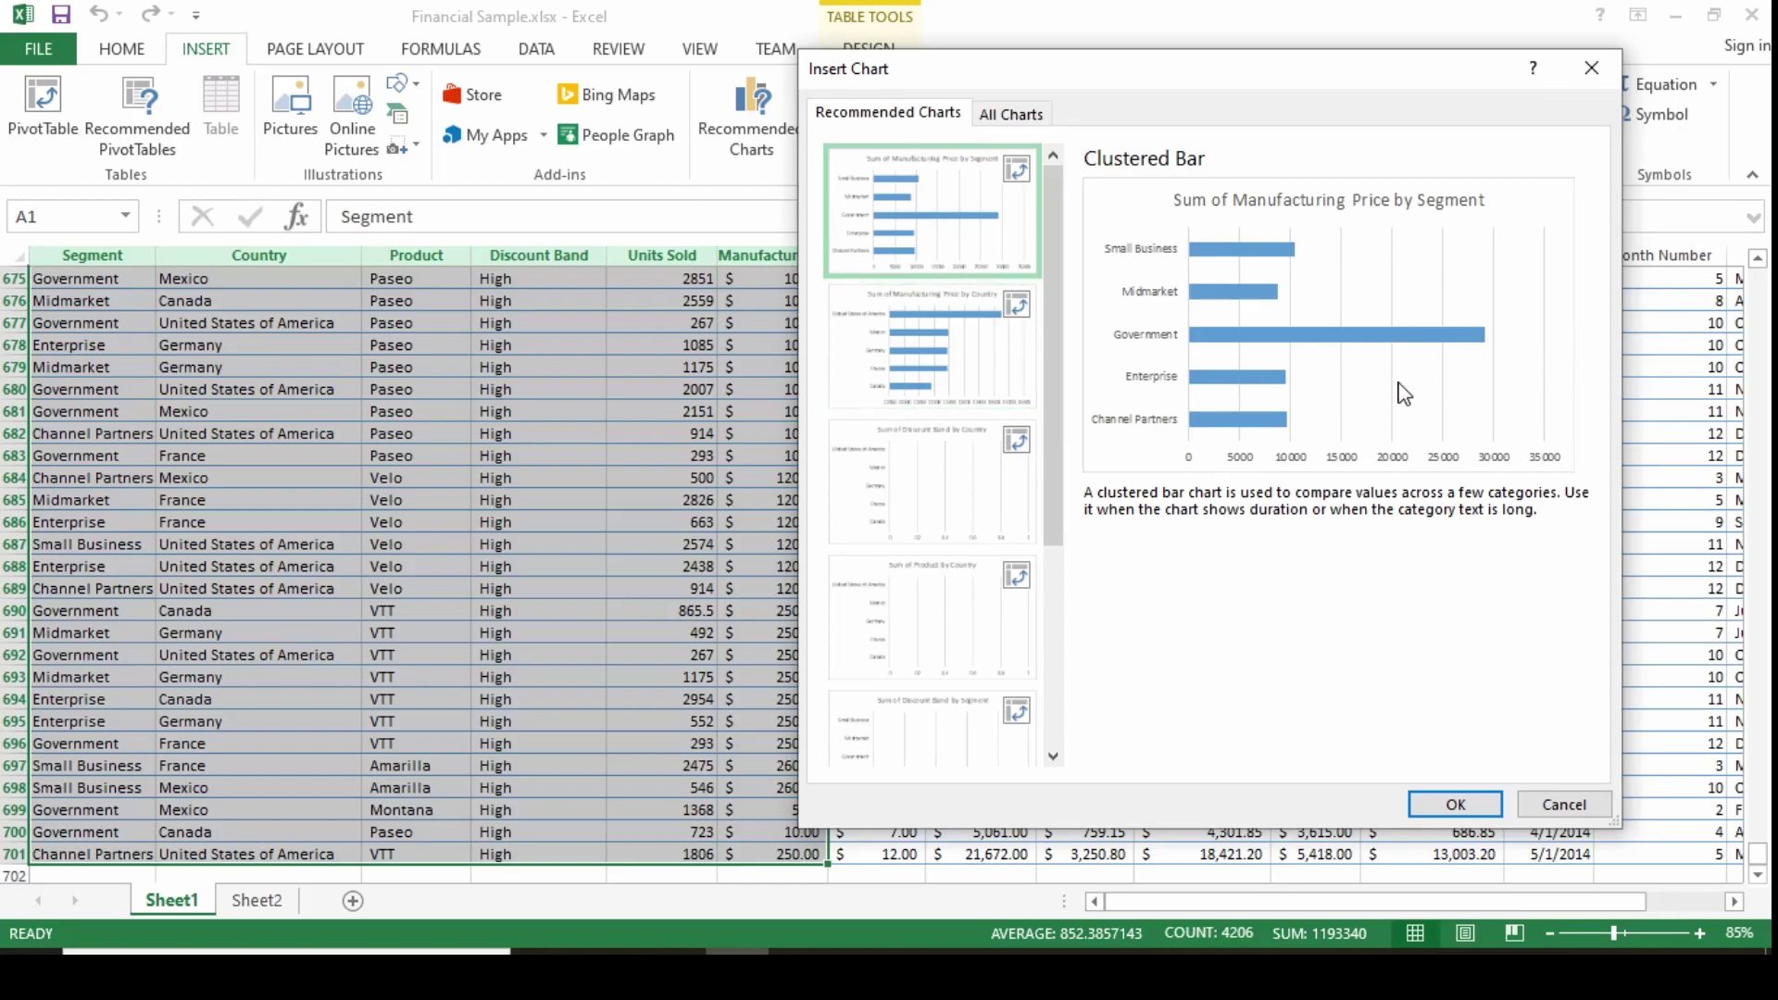
{"action": "mouse_move", "coordinate": [1056, 369]}
{"action": "left_mouse_down"}
{"action": "mouse_move", "coordinate": [1064, 647]}
{"action": "mouse_move", "coordinate": [1088, 368]}
{"action": "left_mouse_up"}
{"action": "left_click", "coordinate": [1452, 802]}
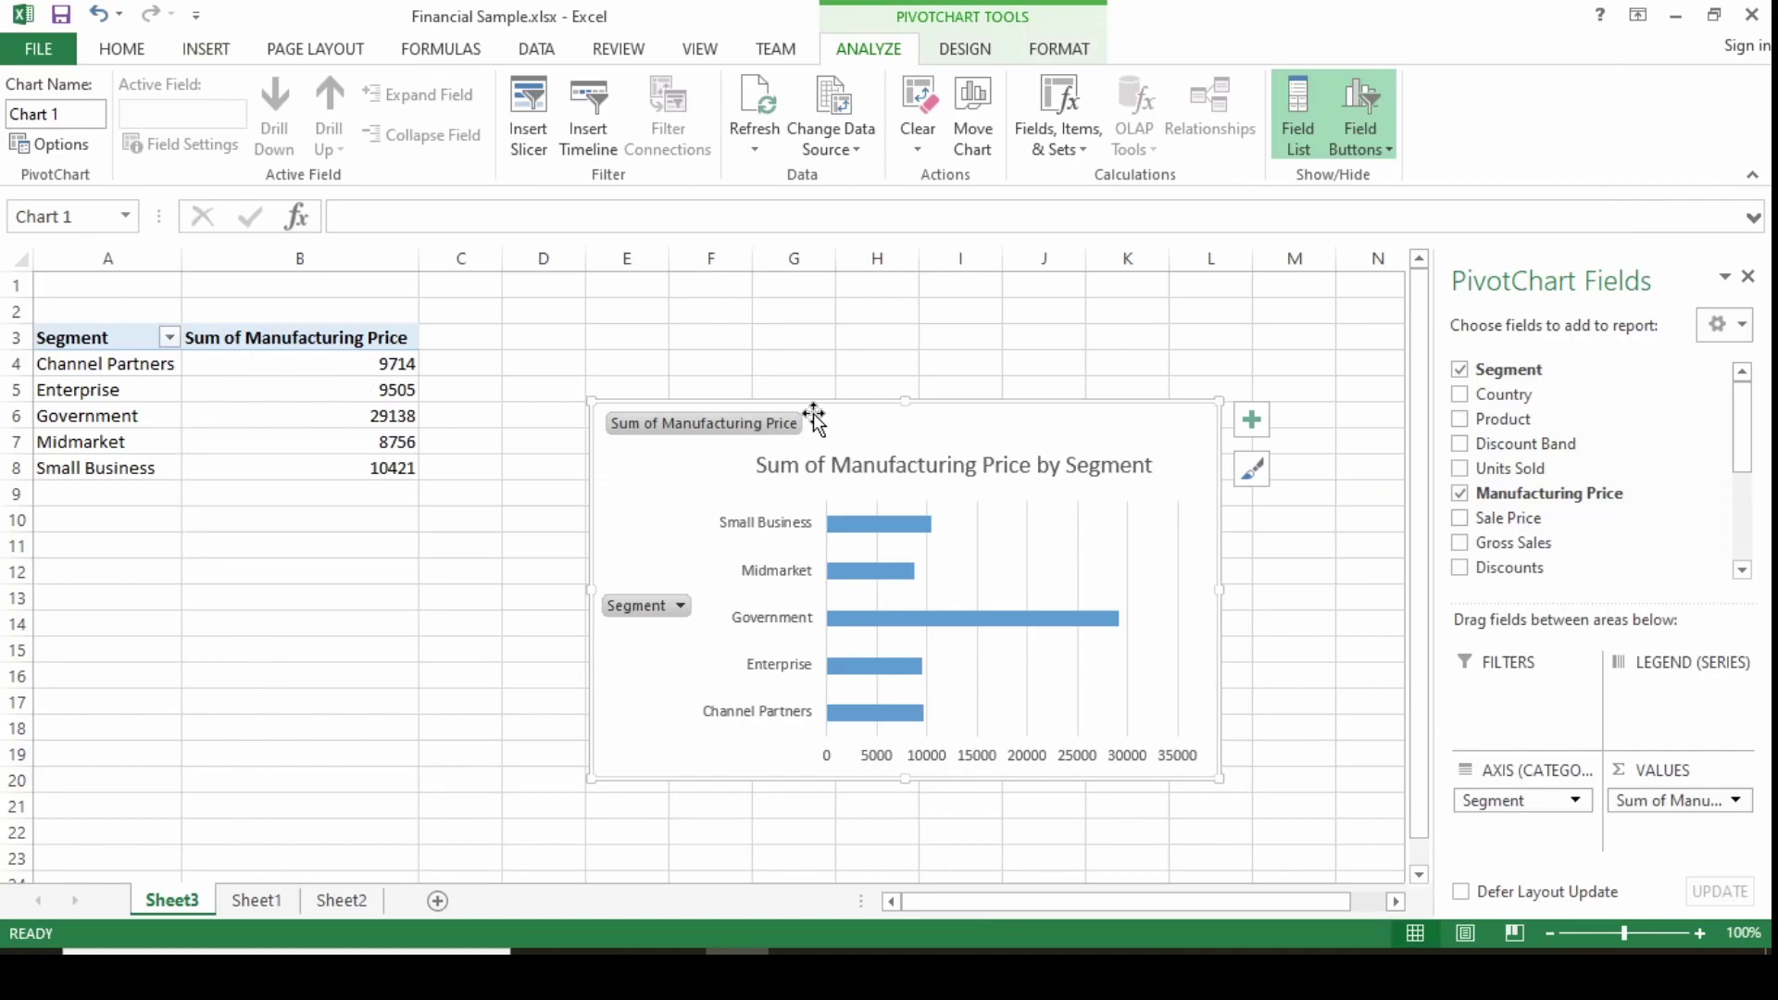
Step: Move the Sum of Manufacturing Price chart up toward the pivot table and enlarge it
{"action": "left_click_drag", "start_coordinate": [845, 408], "coordinate": [781, 291]}
{"action": "left_click_drag", "start_coordinate": [1153, 660], "coordinate": [1198, 733]}
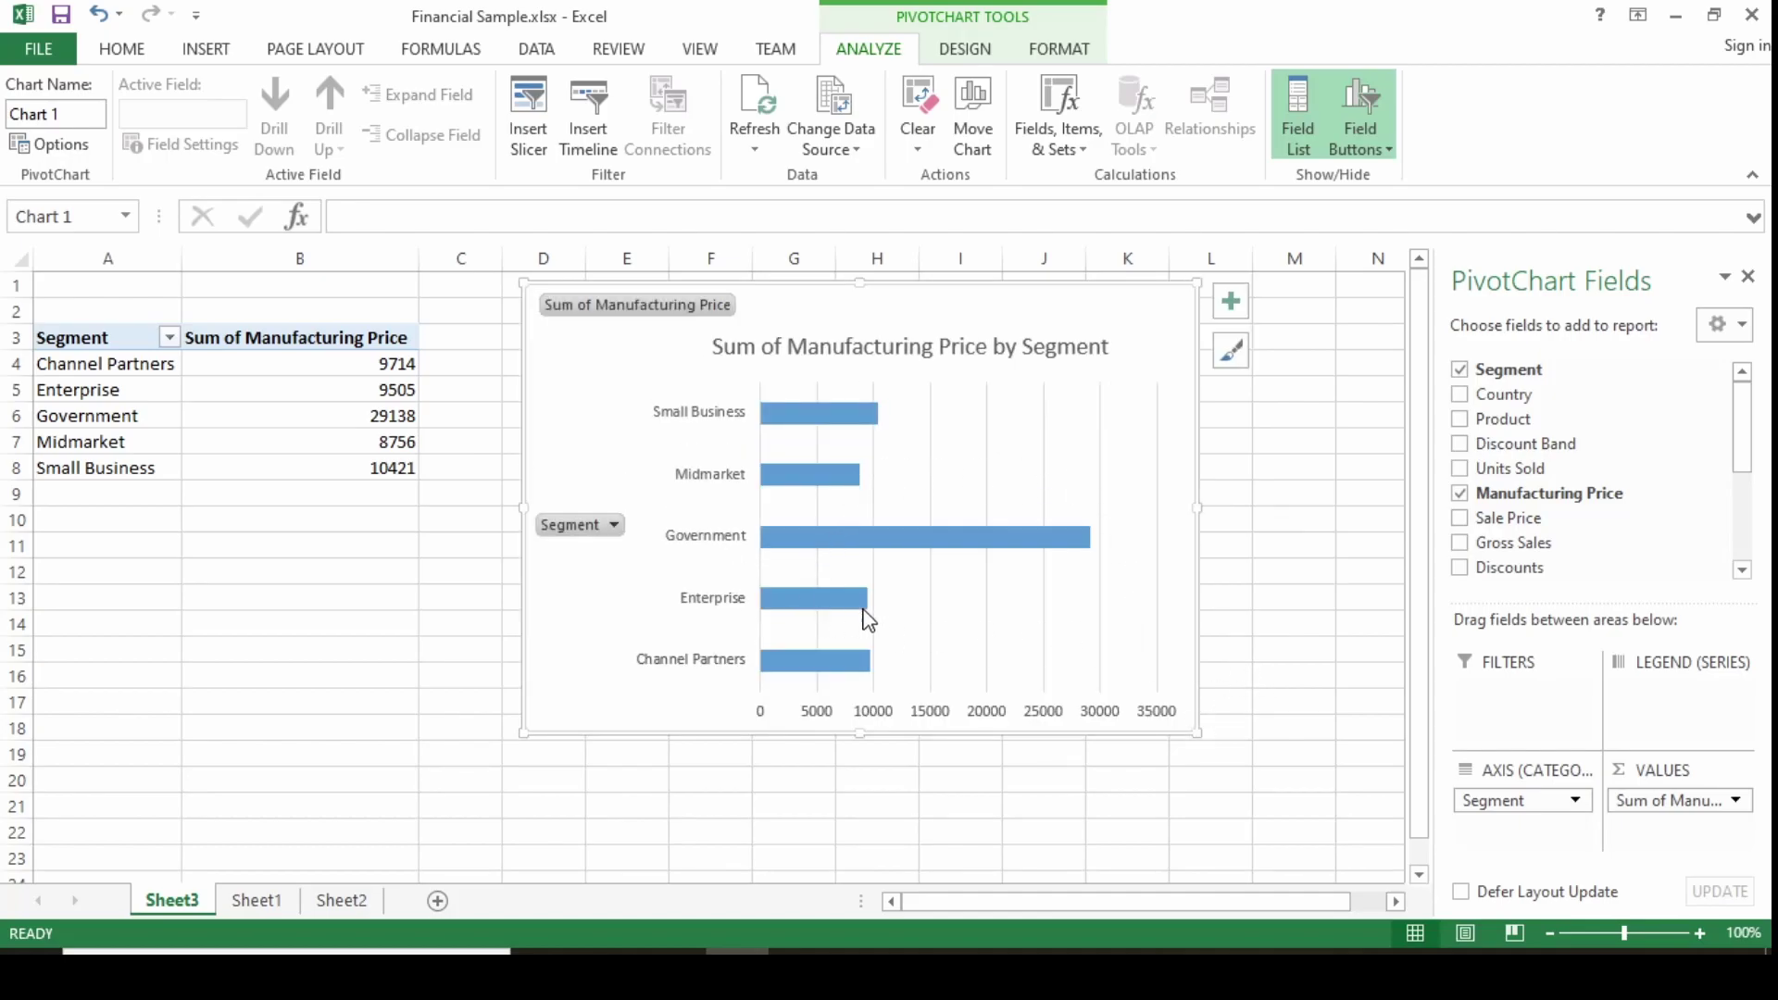
{"action": "mouse_move", "coordinate": [863, 609]}
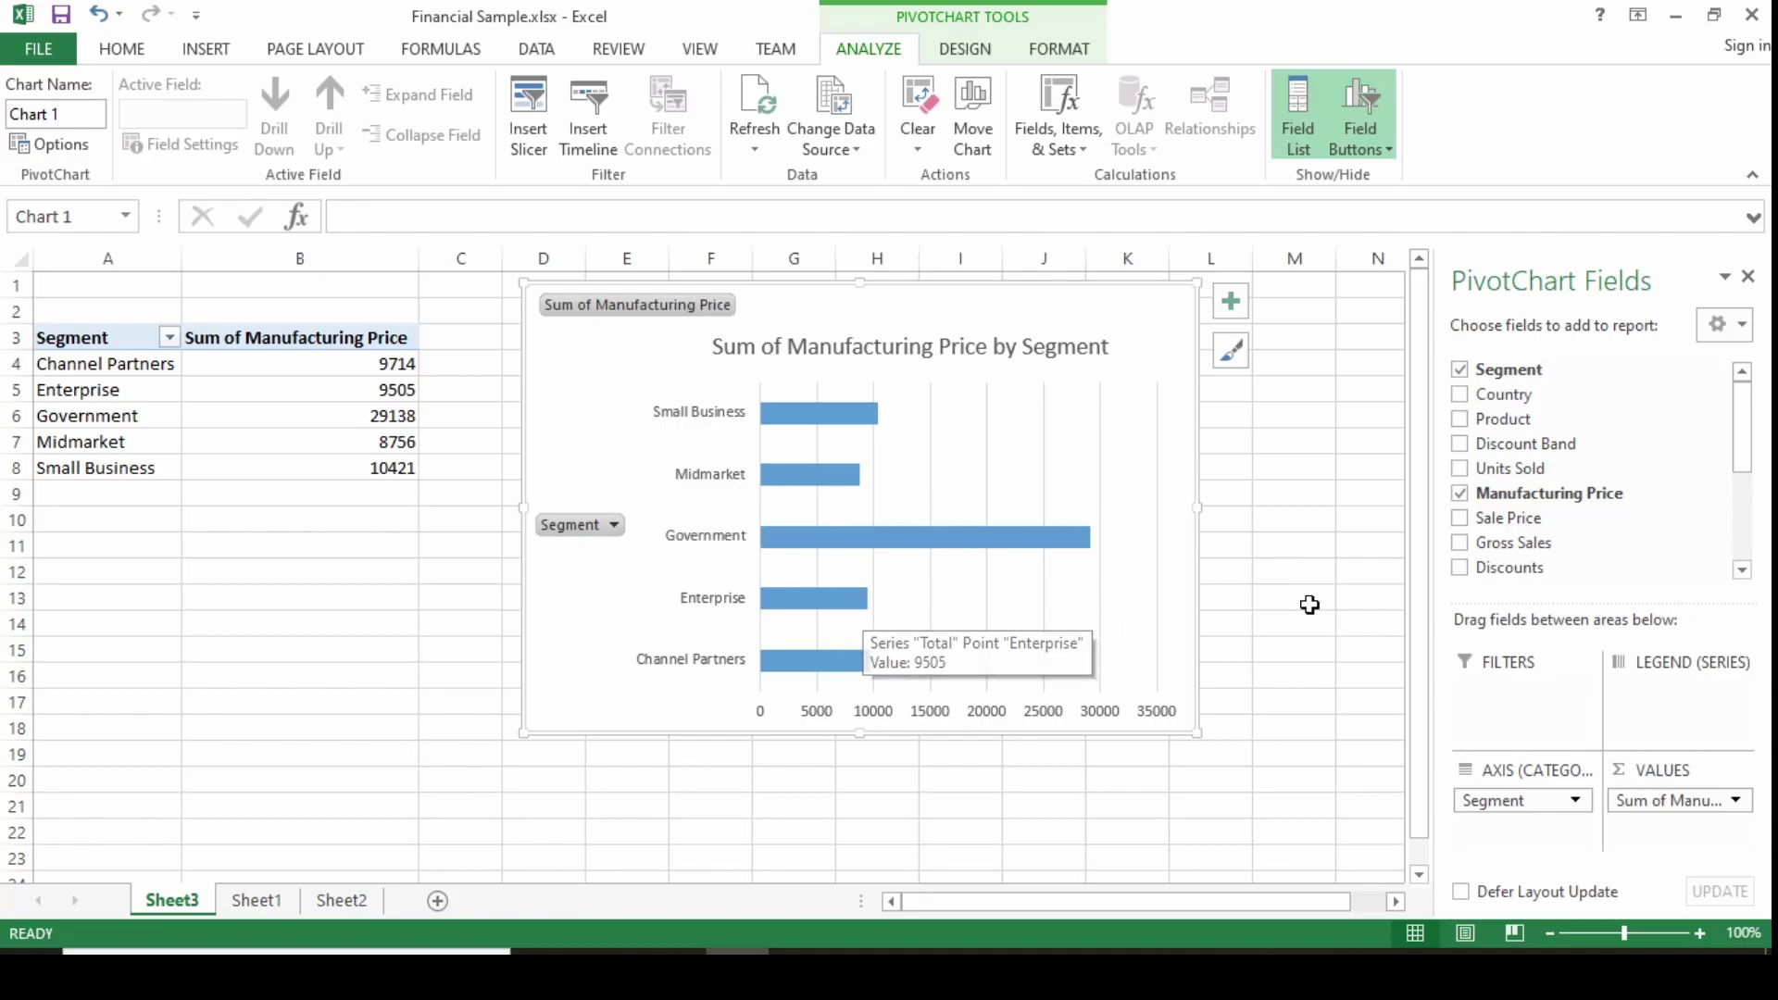
Step: Delete Sheet3 containing the pivot table and the clustered bar chart
{"action": "right_click", "coordinate": [192, 895]}
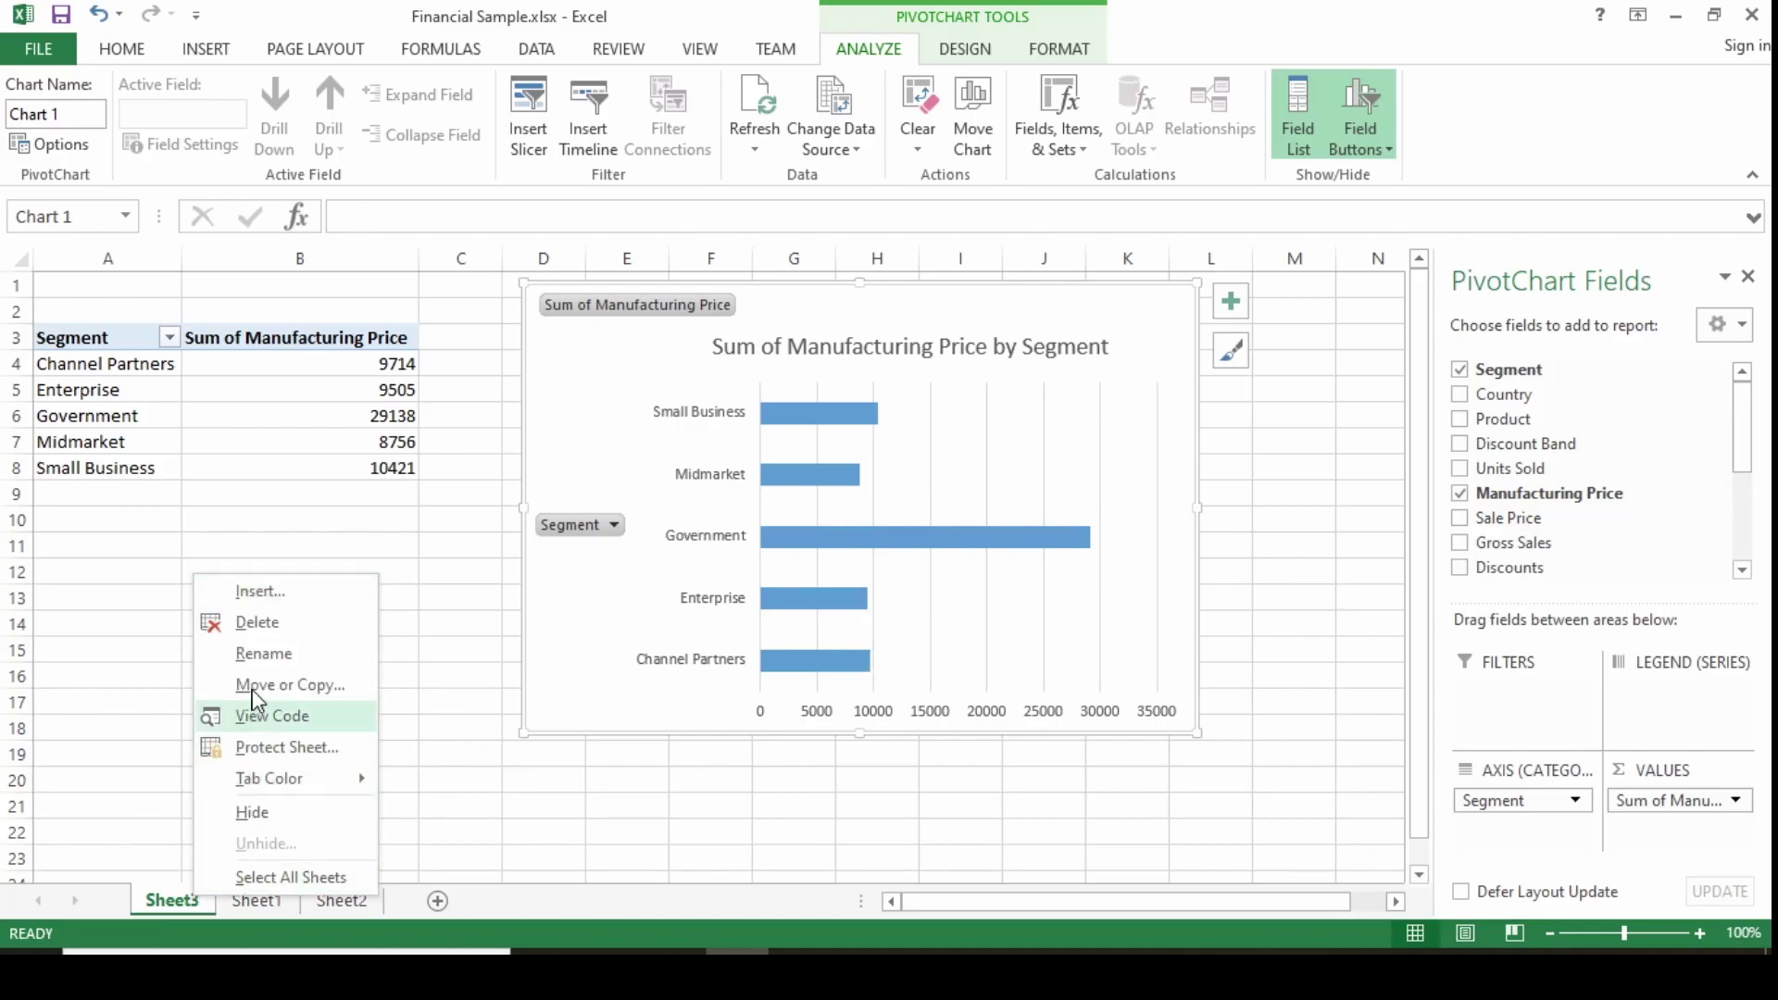
{"action": "left_click", "coordinate": [269, 622]}
{"action": "left_click", "coordinate": [838, 552]}
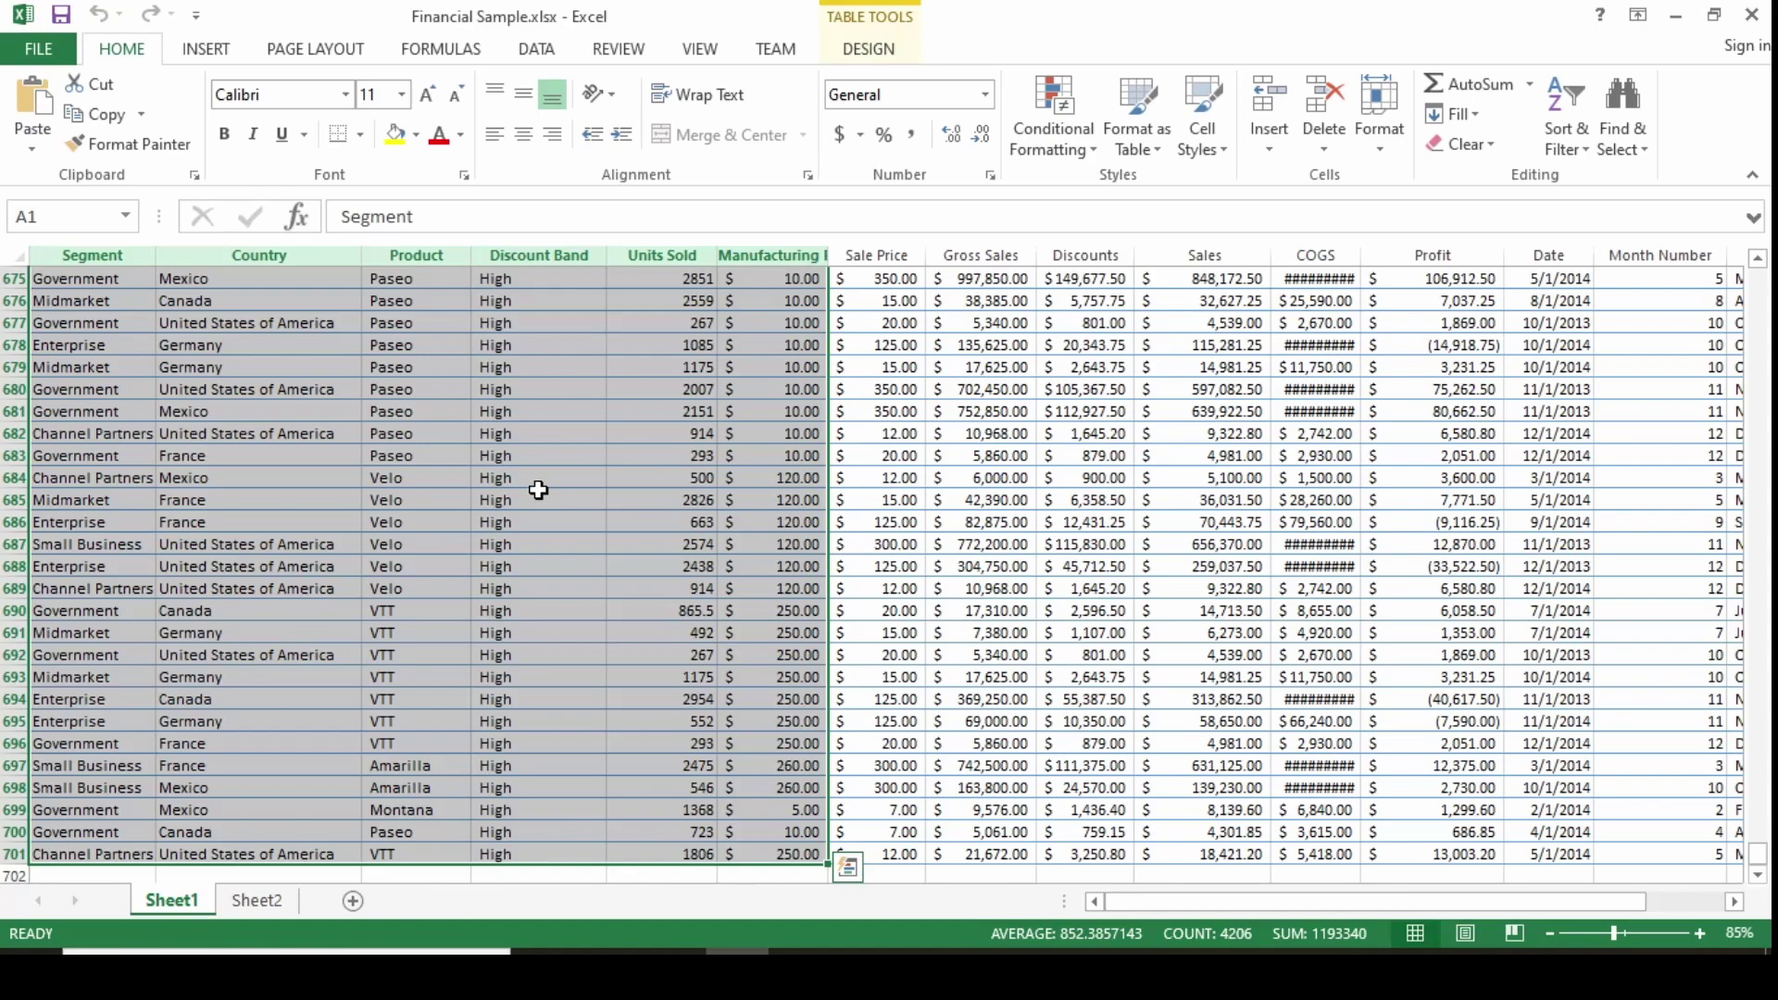
Step: Create a default column chart of the selected data on its own chart sheet and inspect its data points
{"action": "key", "text": "F11"}
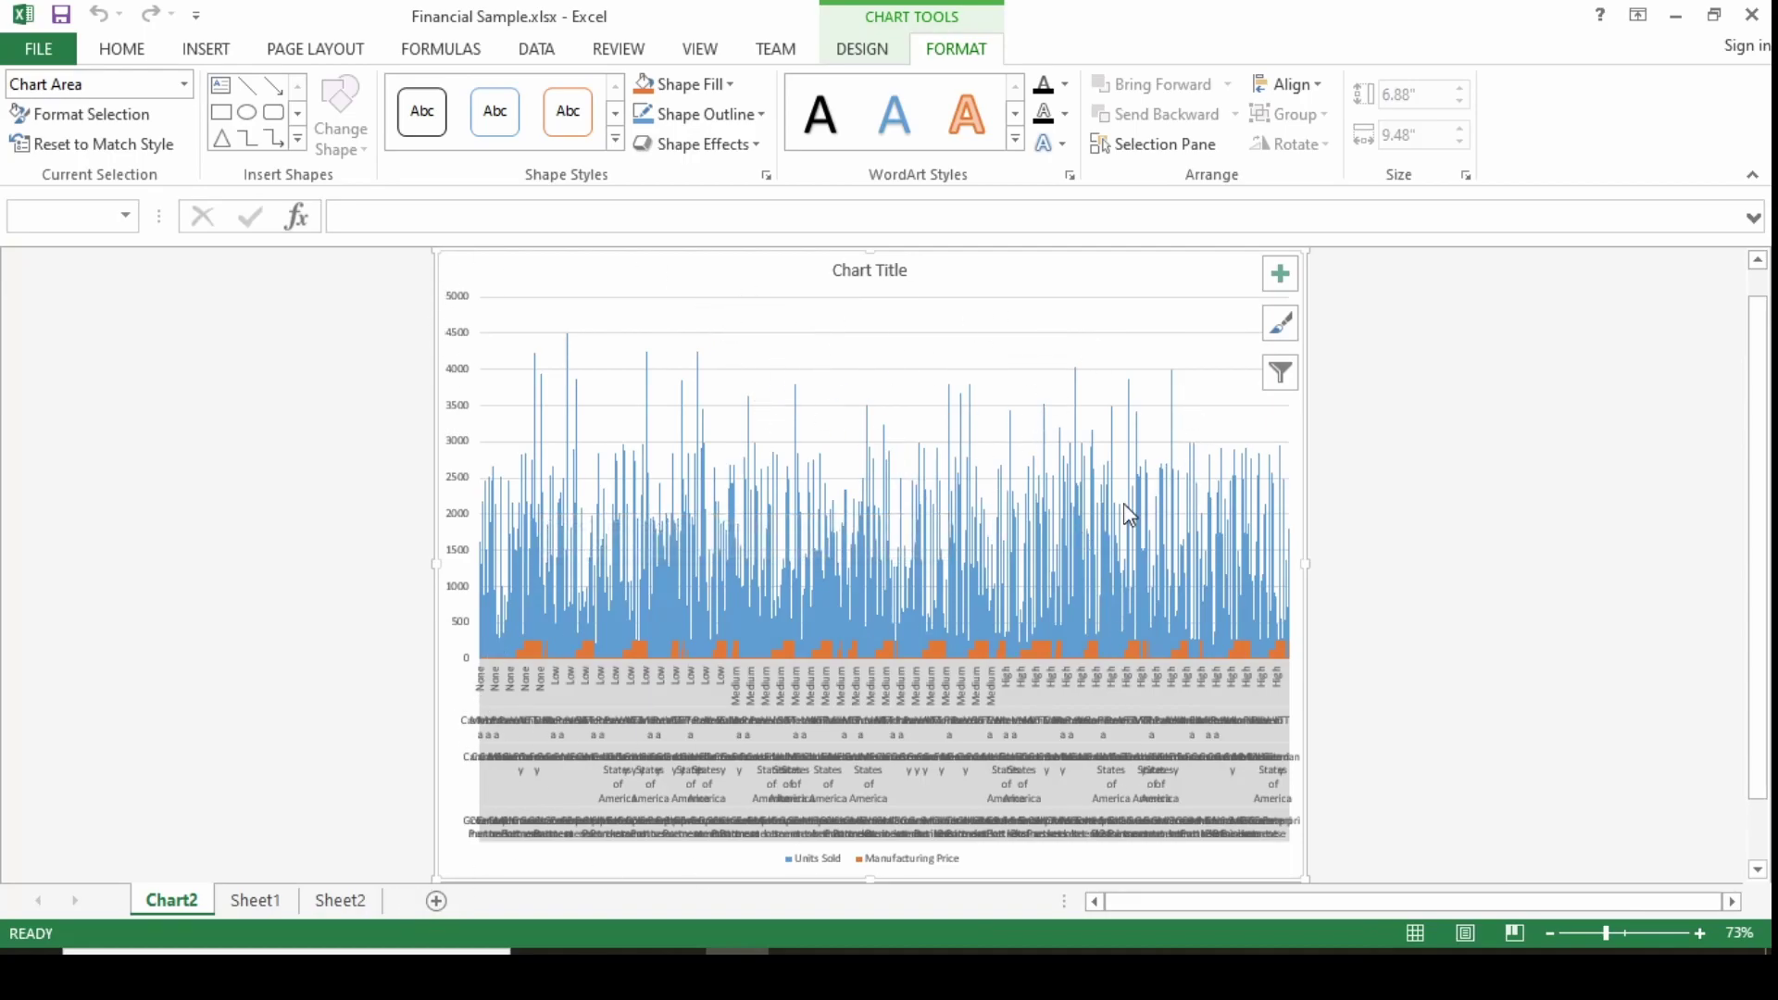
{"action": "mouse_move", "coordinate": [1124, 504]}
{"action": "mouse_move", "coordinate": [1047, 463]}
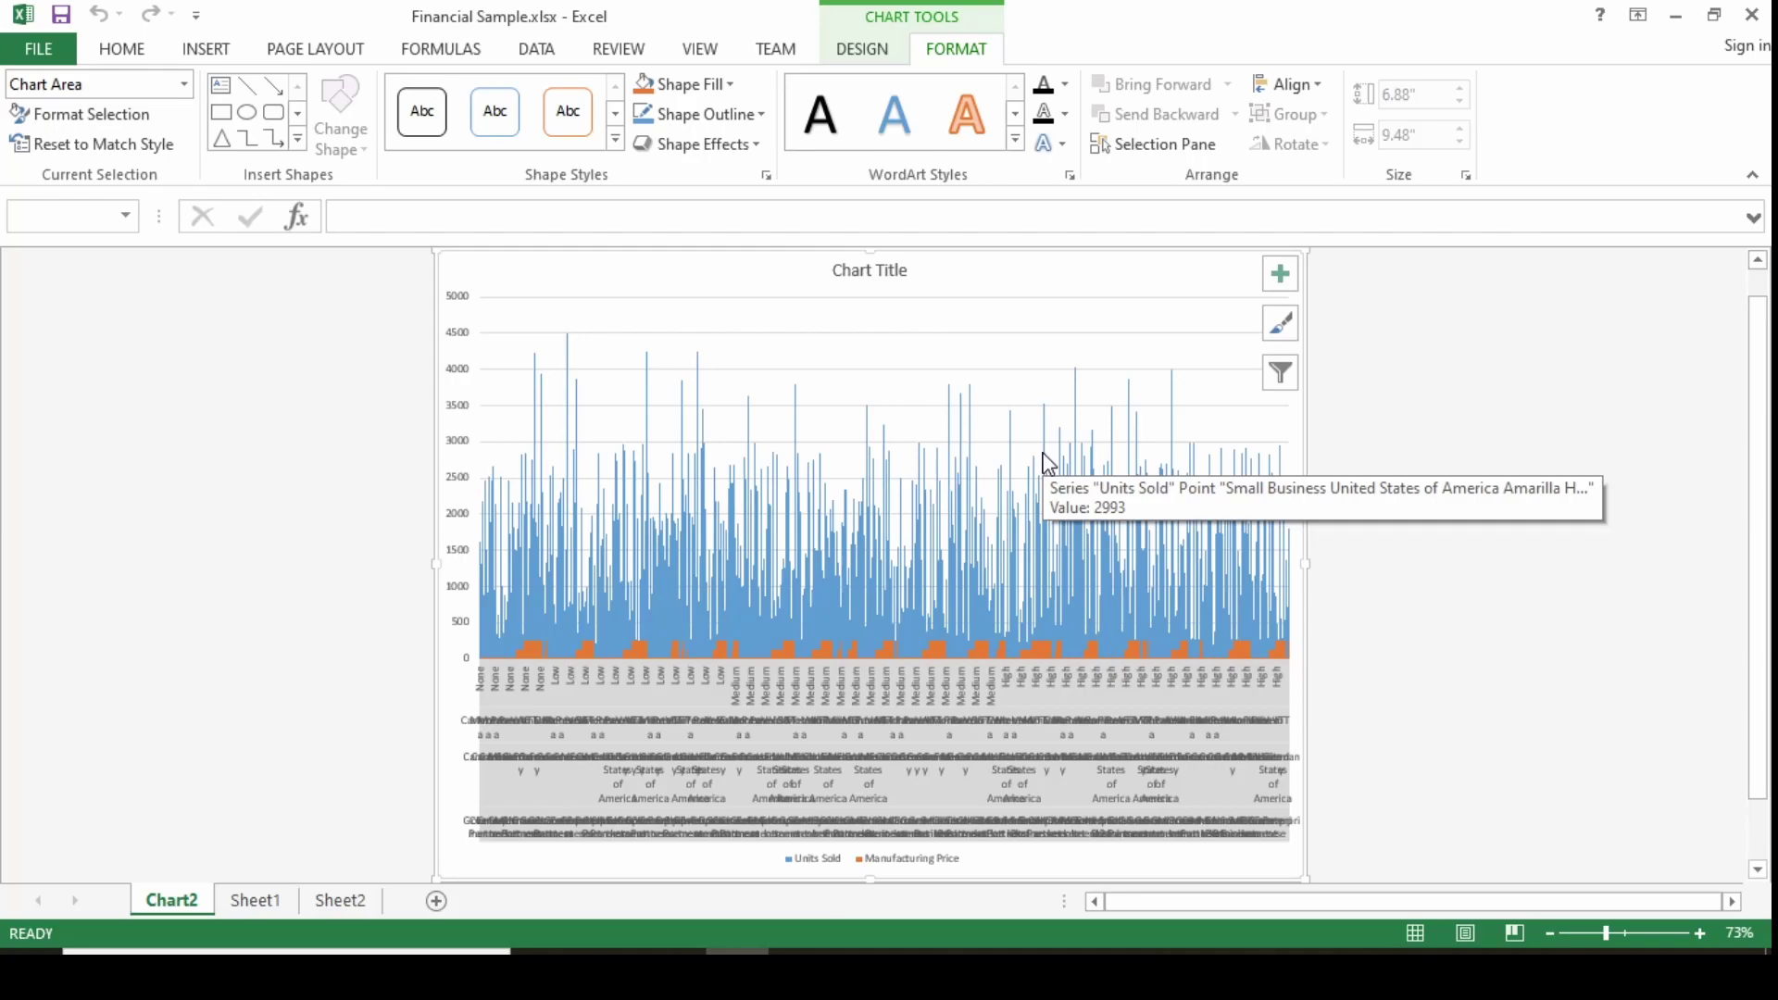
Step: Delete the Chart2 chart sheet
{"action": "right_click", "coordinate": [189, 909]}
{"action": "left_click", "coordinate": [347, 637]}
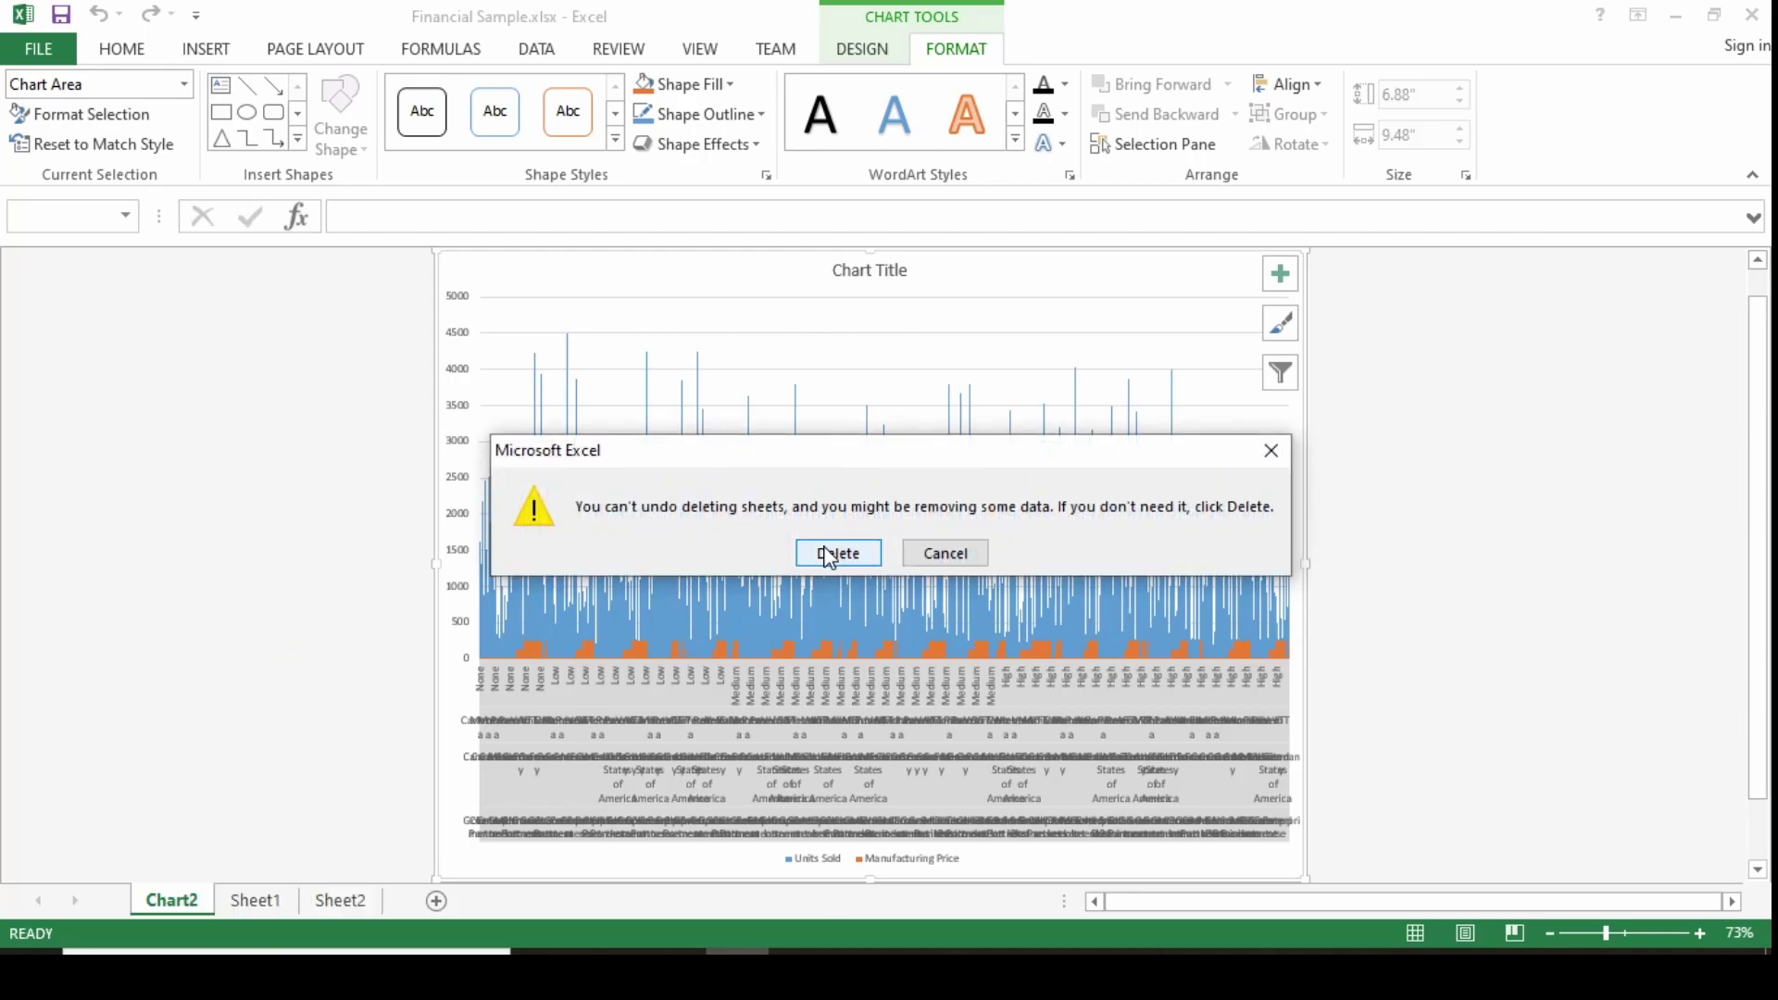
{"action": "left_click", "coordinate": [831, 554]}
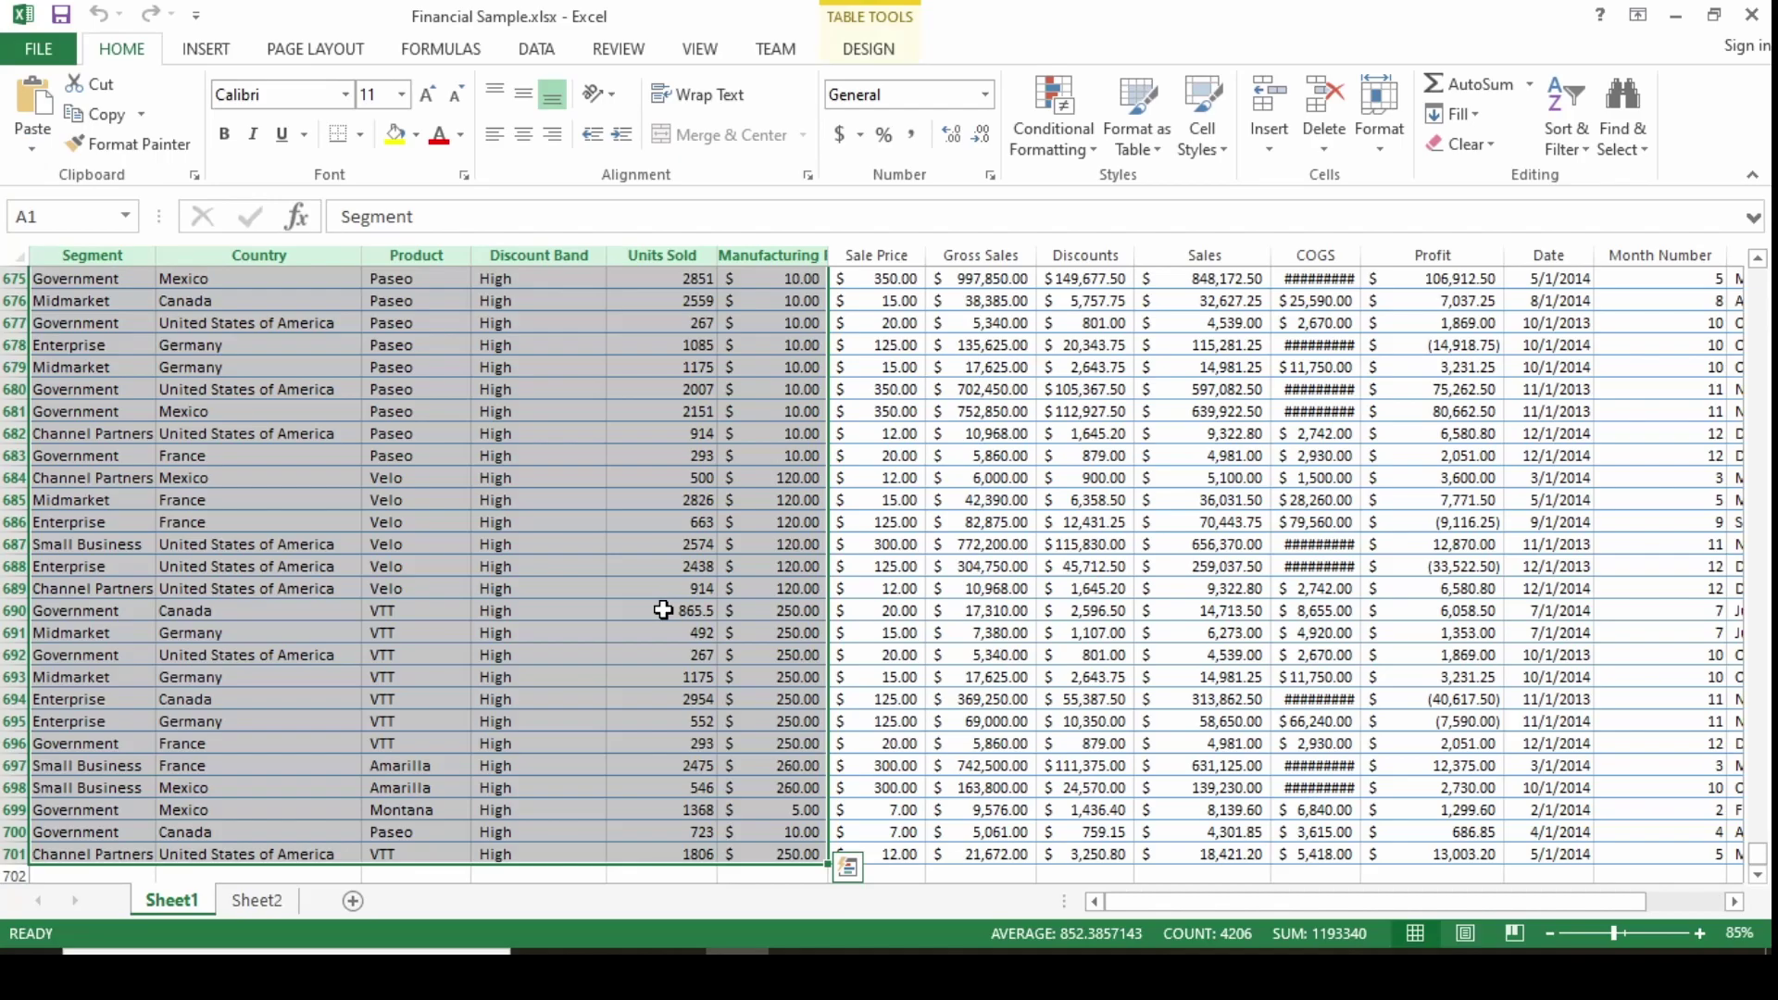
Step: Create a PivotChart report with PivotTable from the whole Sheet1 table on a new worksheet, using the PivotTable and PivotChart Wizard
{"action": "key", "text": "ctrl+Home"}
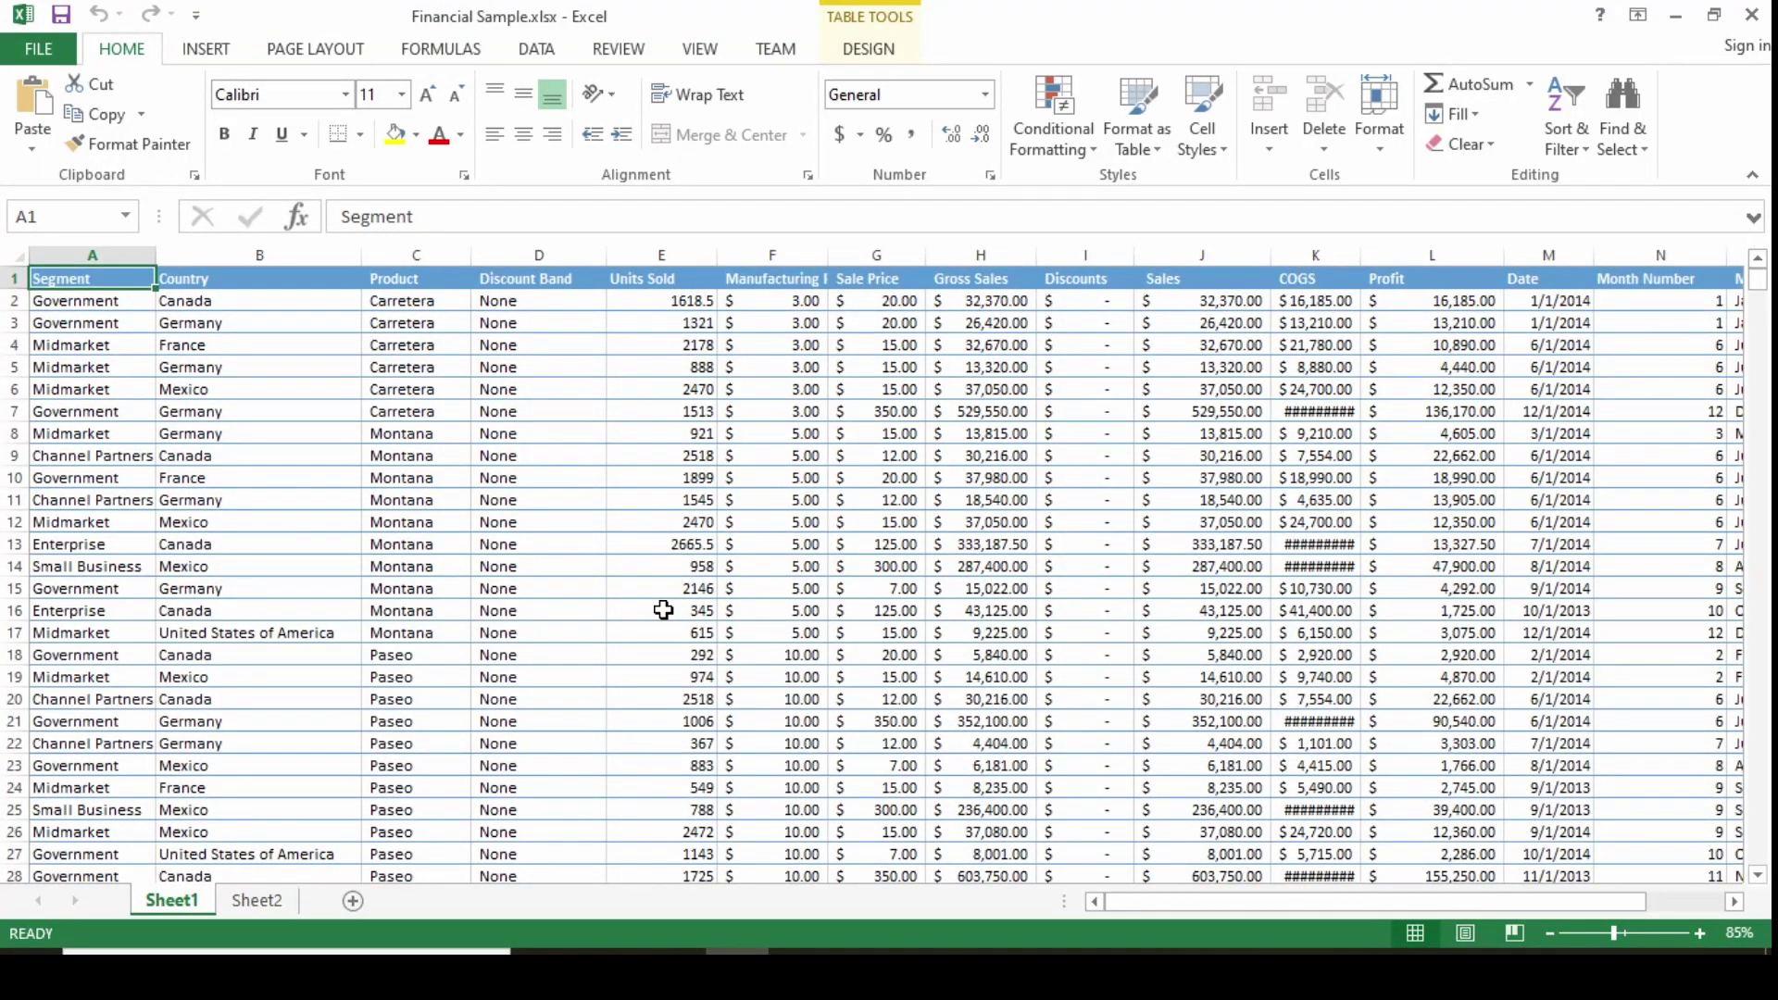
{"action": "key", "text": "ctrl+shift+Right"}
{"action": "key", "text": "ctrl+shift+Down"}
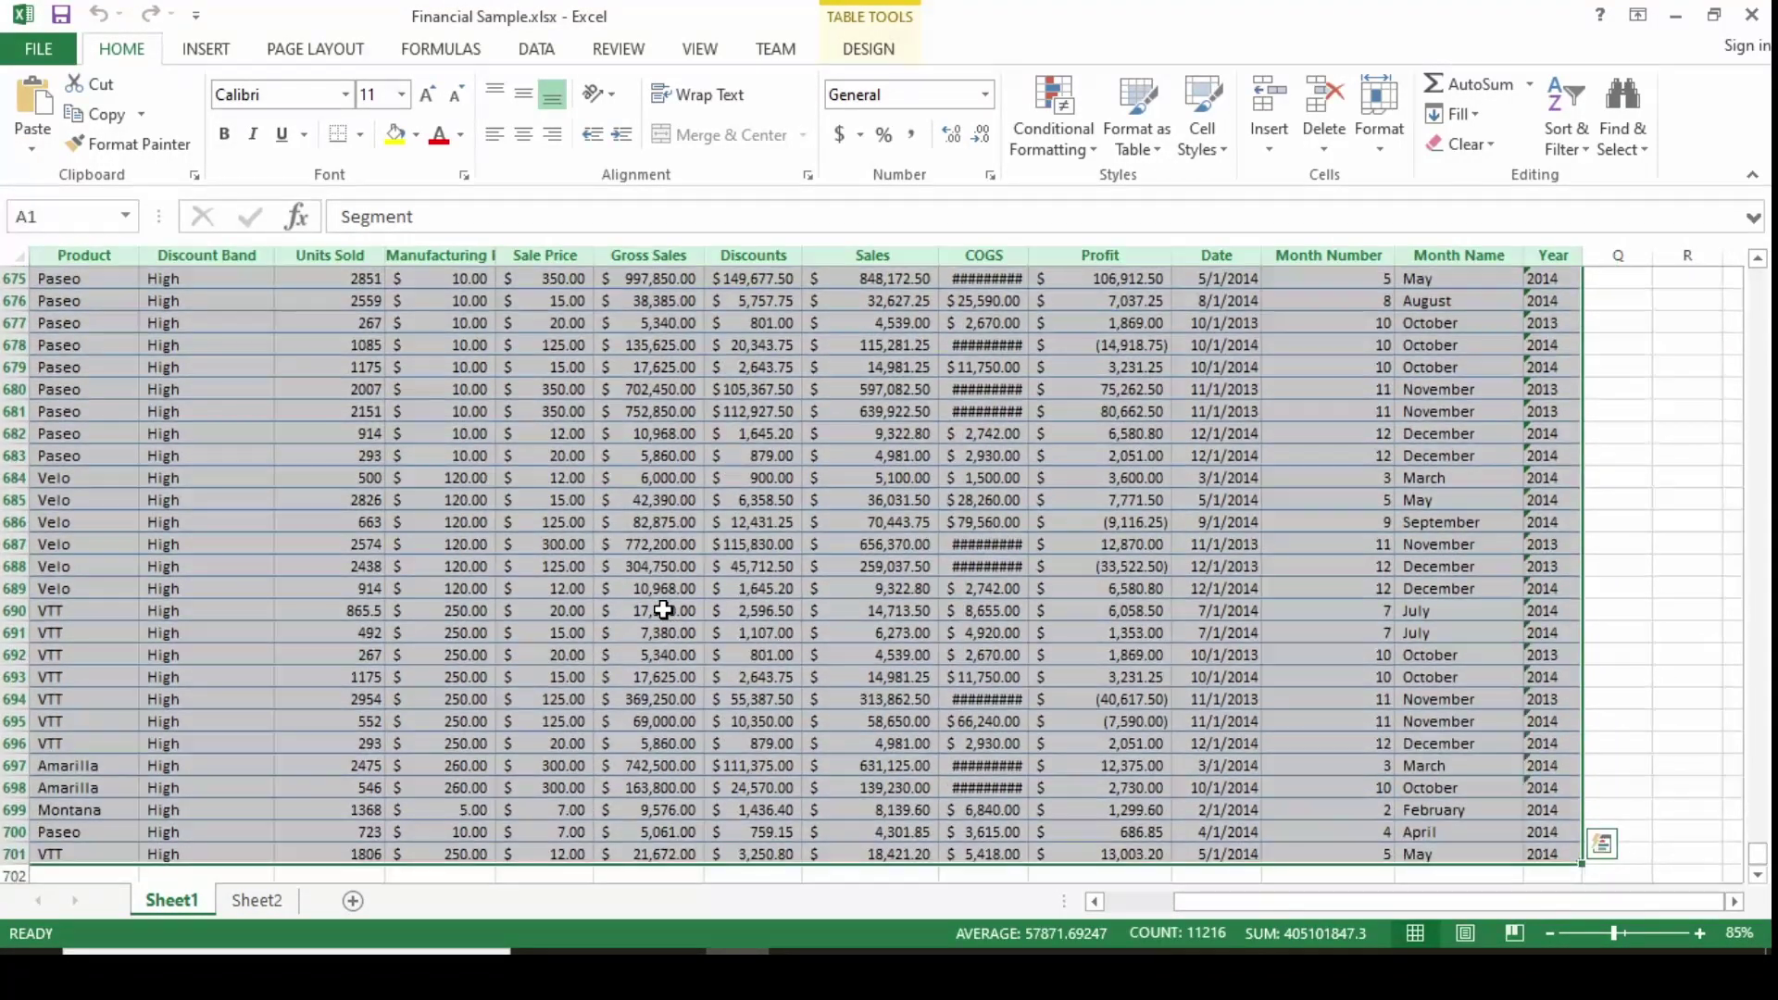
{"action": "key", "text": "alt+d"}
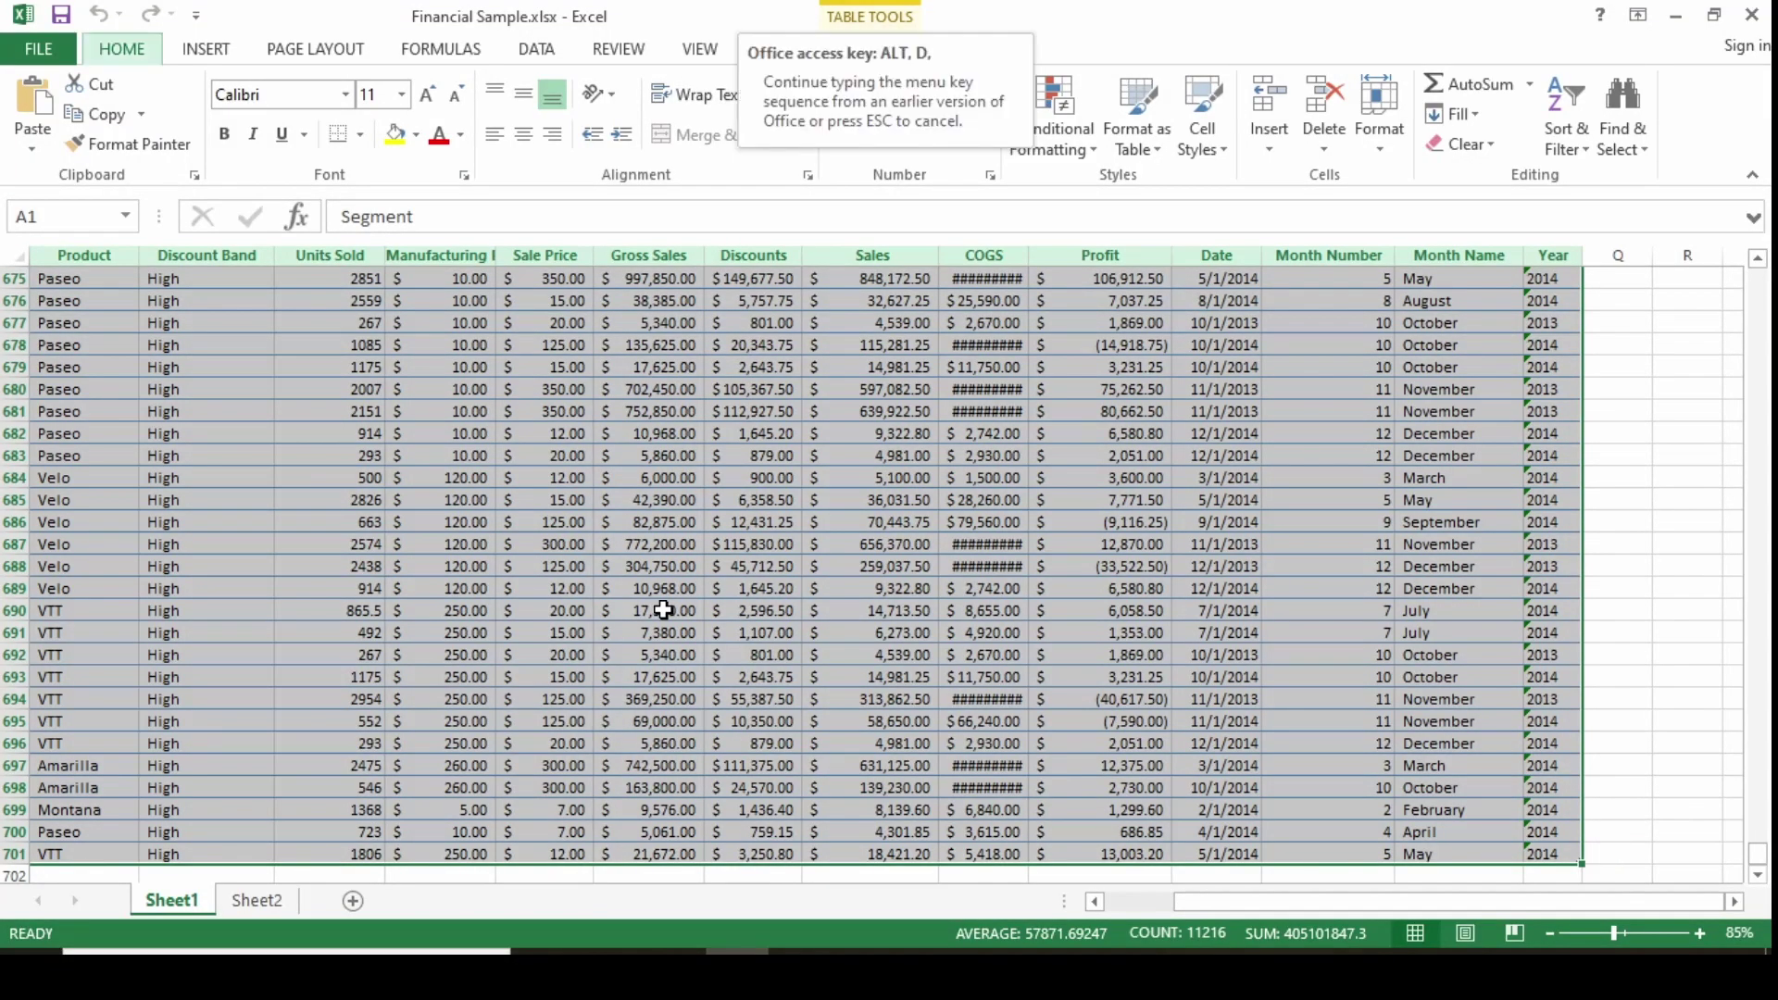
{"action": "key", "text": "p"}
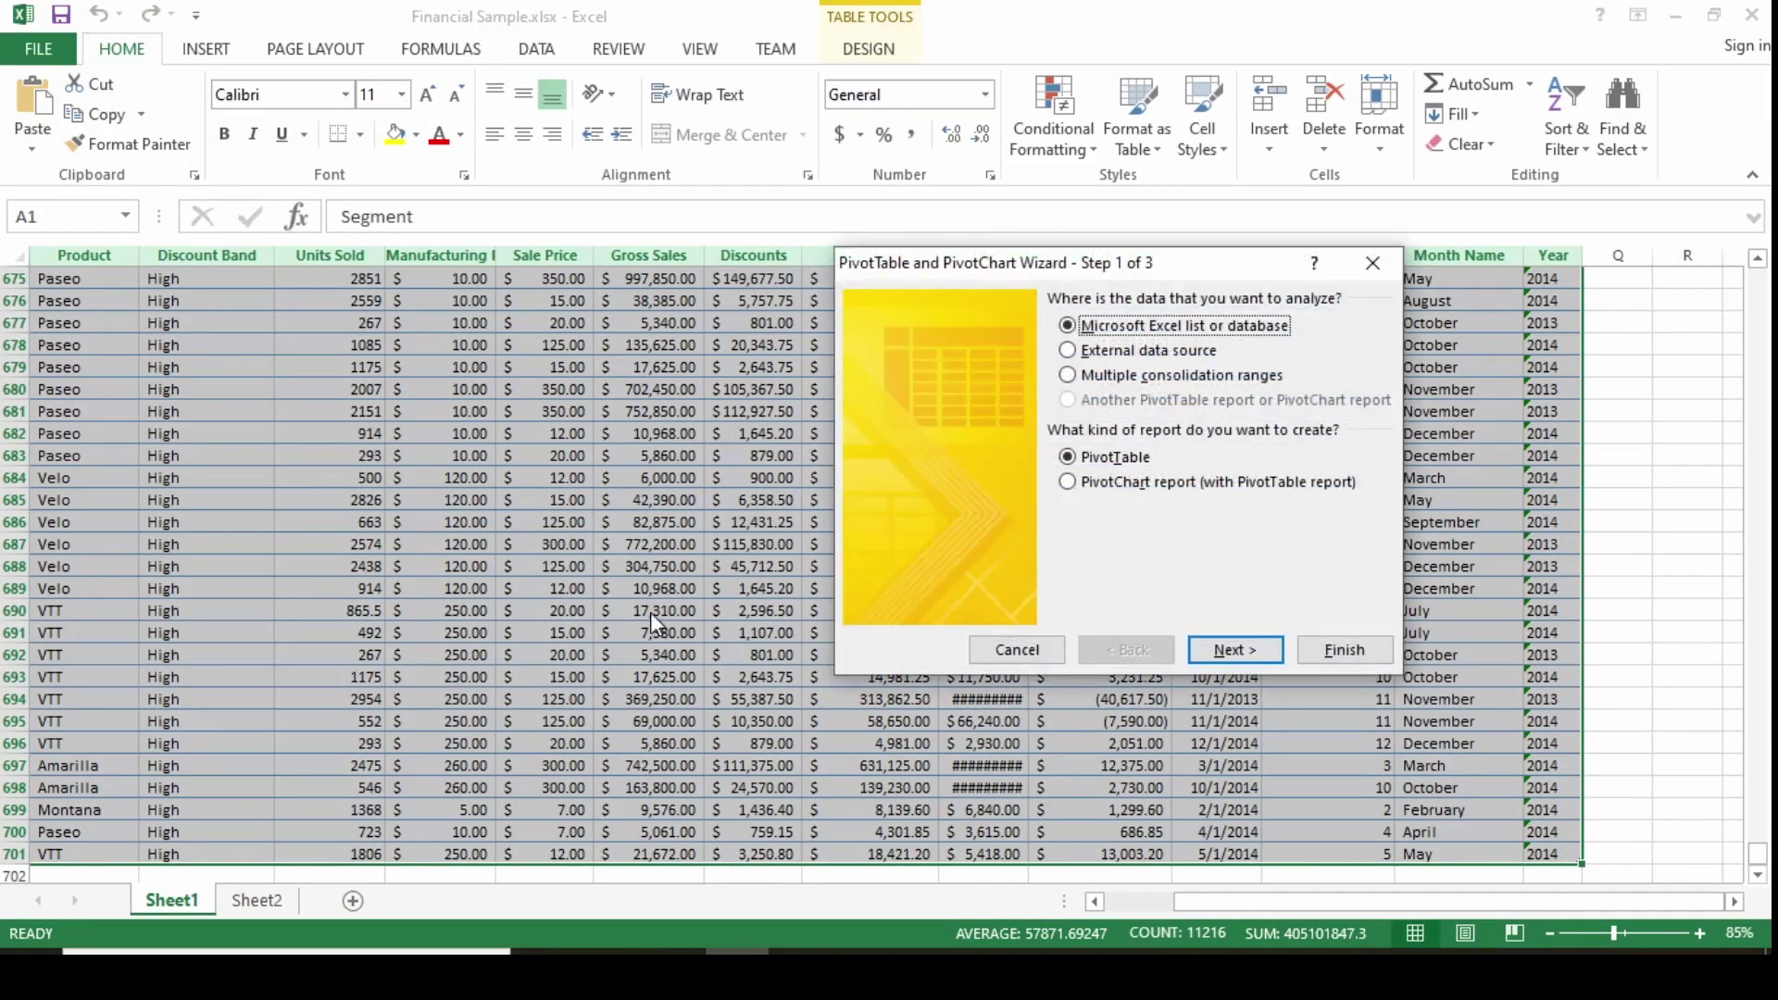
{"action": "left_click_drag", "start_coordinate": [1158, 271], "coordinate": [1018, 242]}
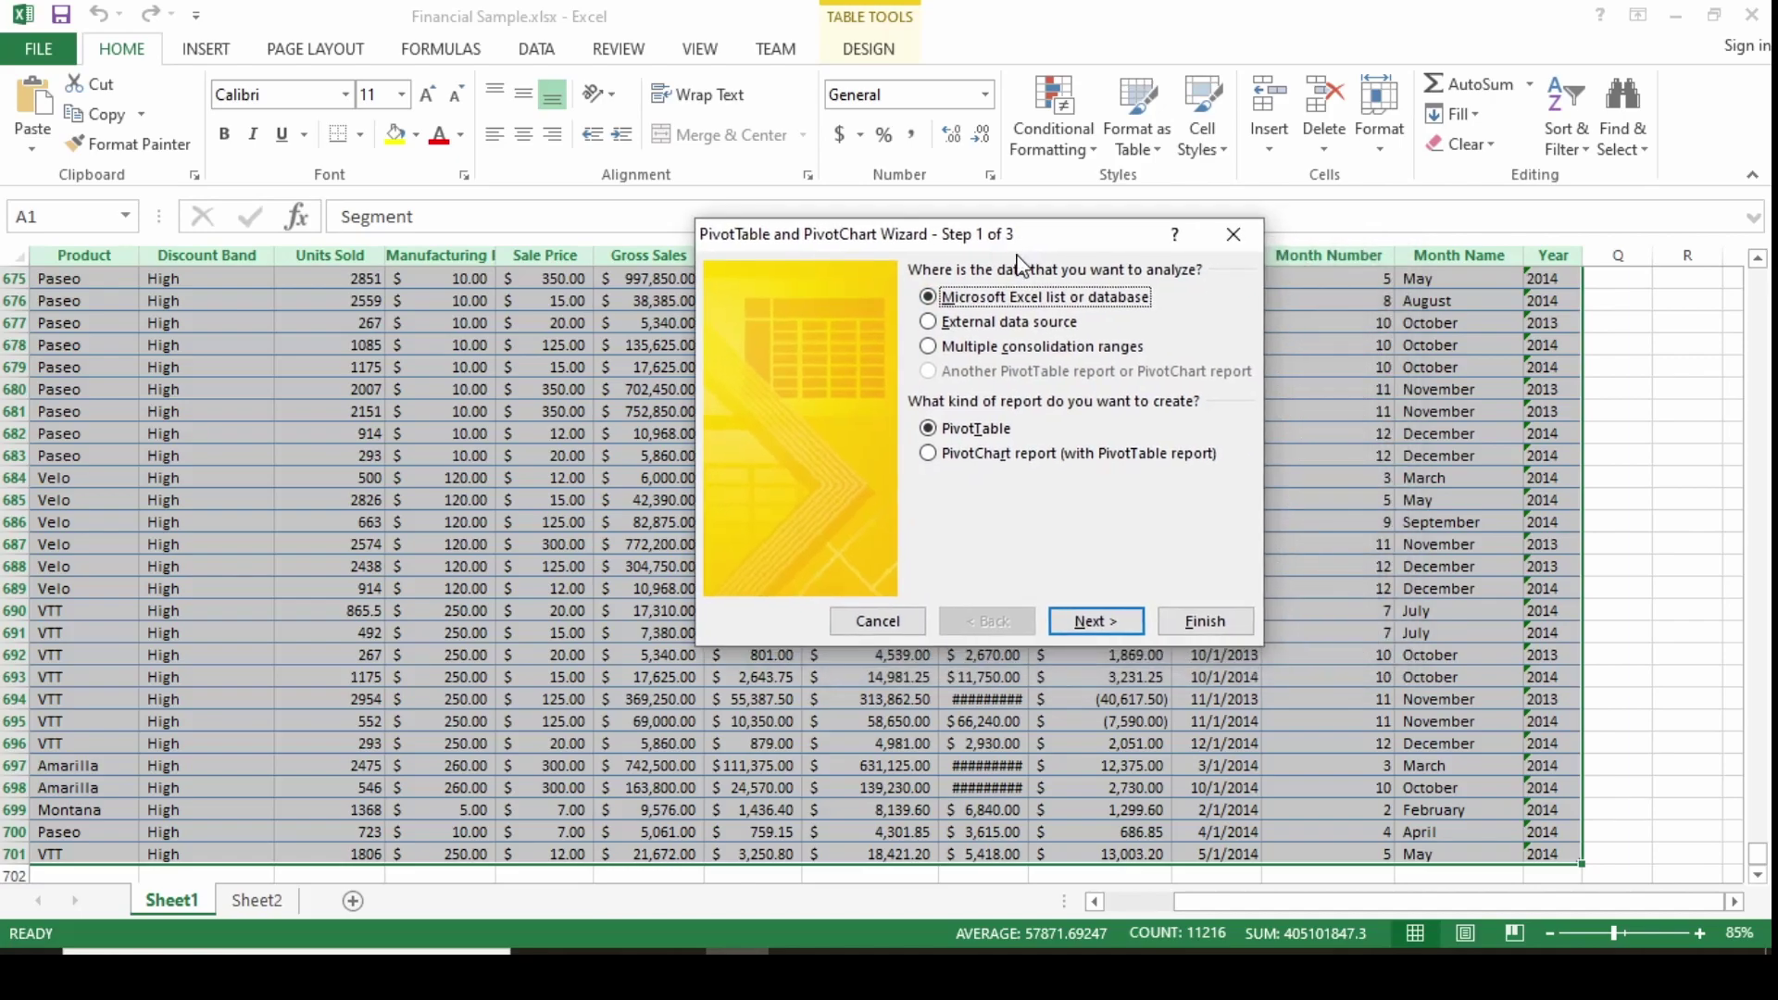
{"action": "left_click", "coordinate": [977, 458]}
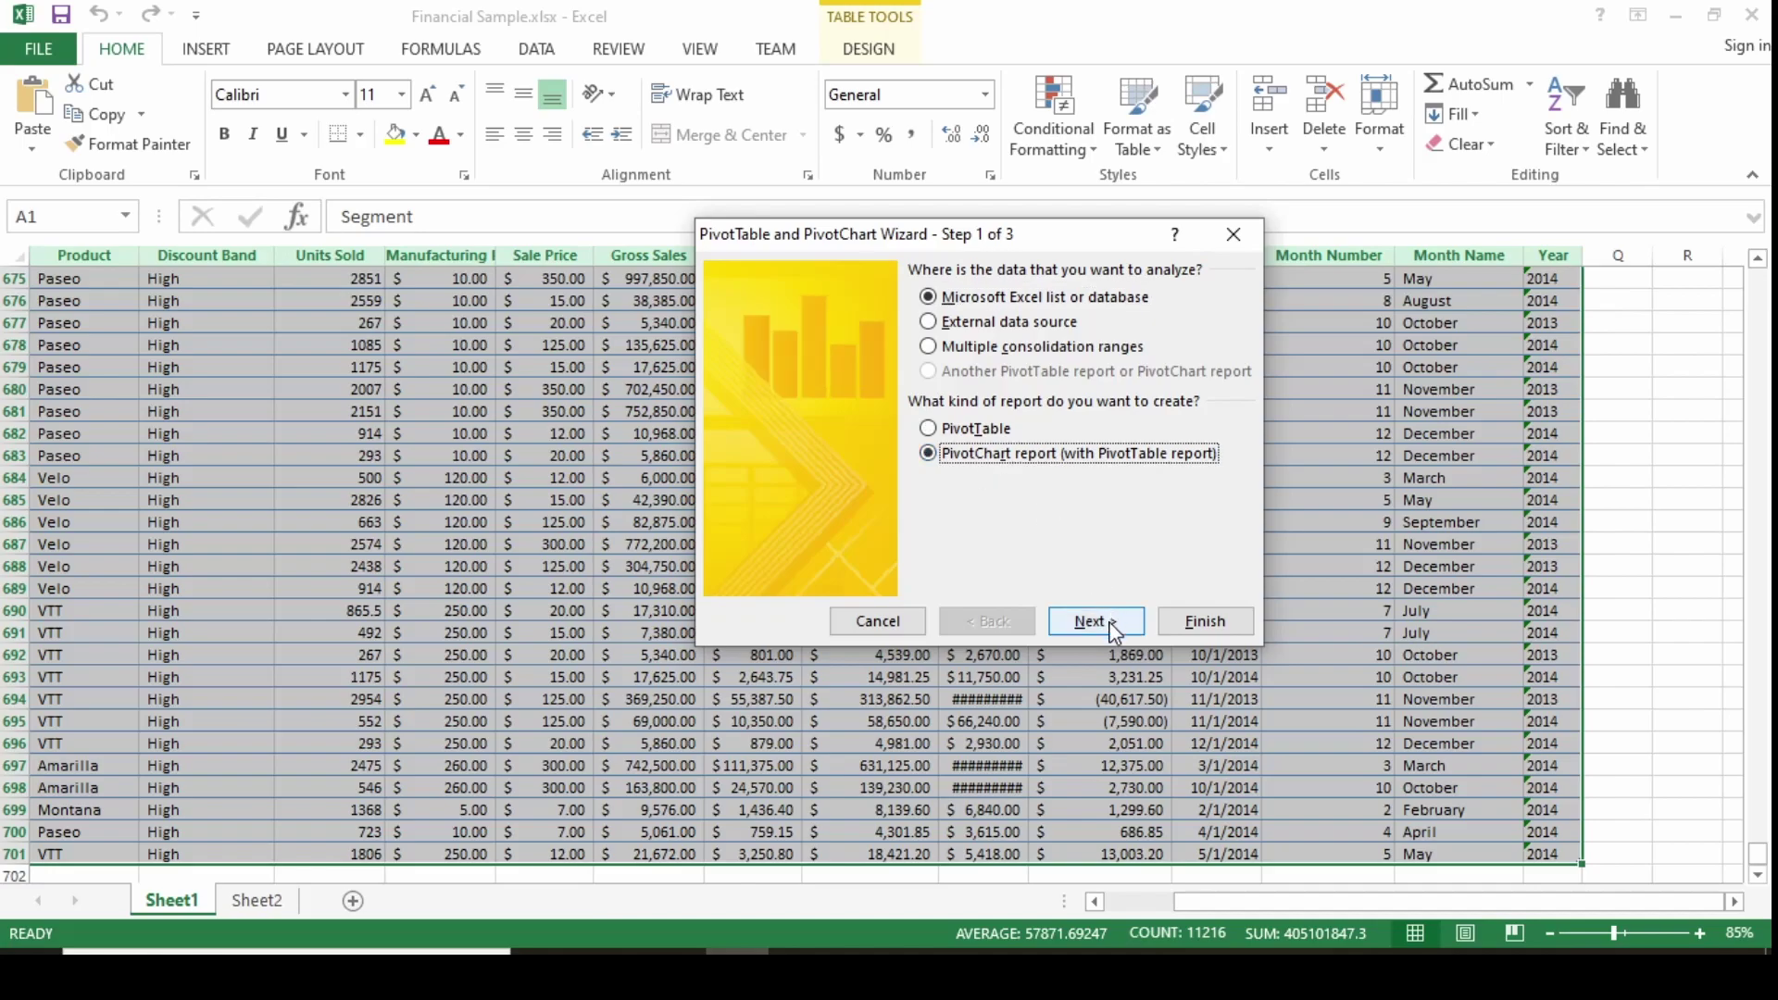
{"action": "left_click", "coordinate": [1111, 623]}
{"action": "left_click", "coordinate": [1072, 485]}
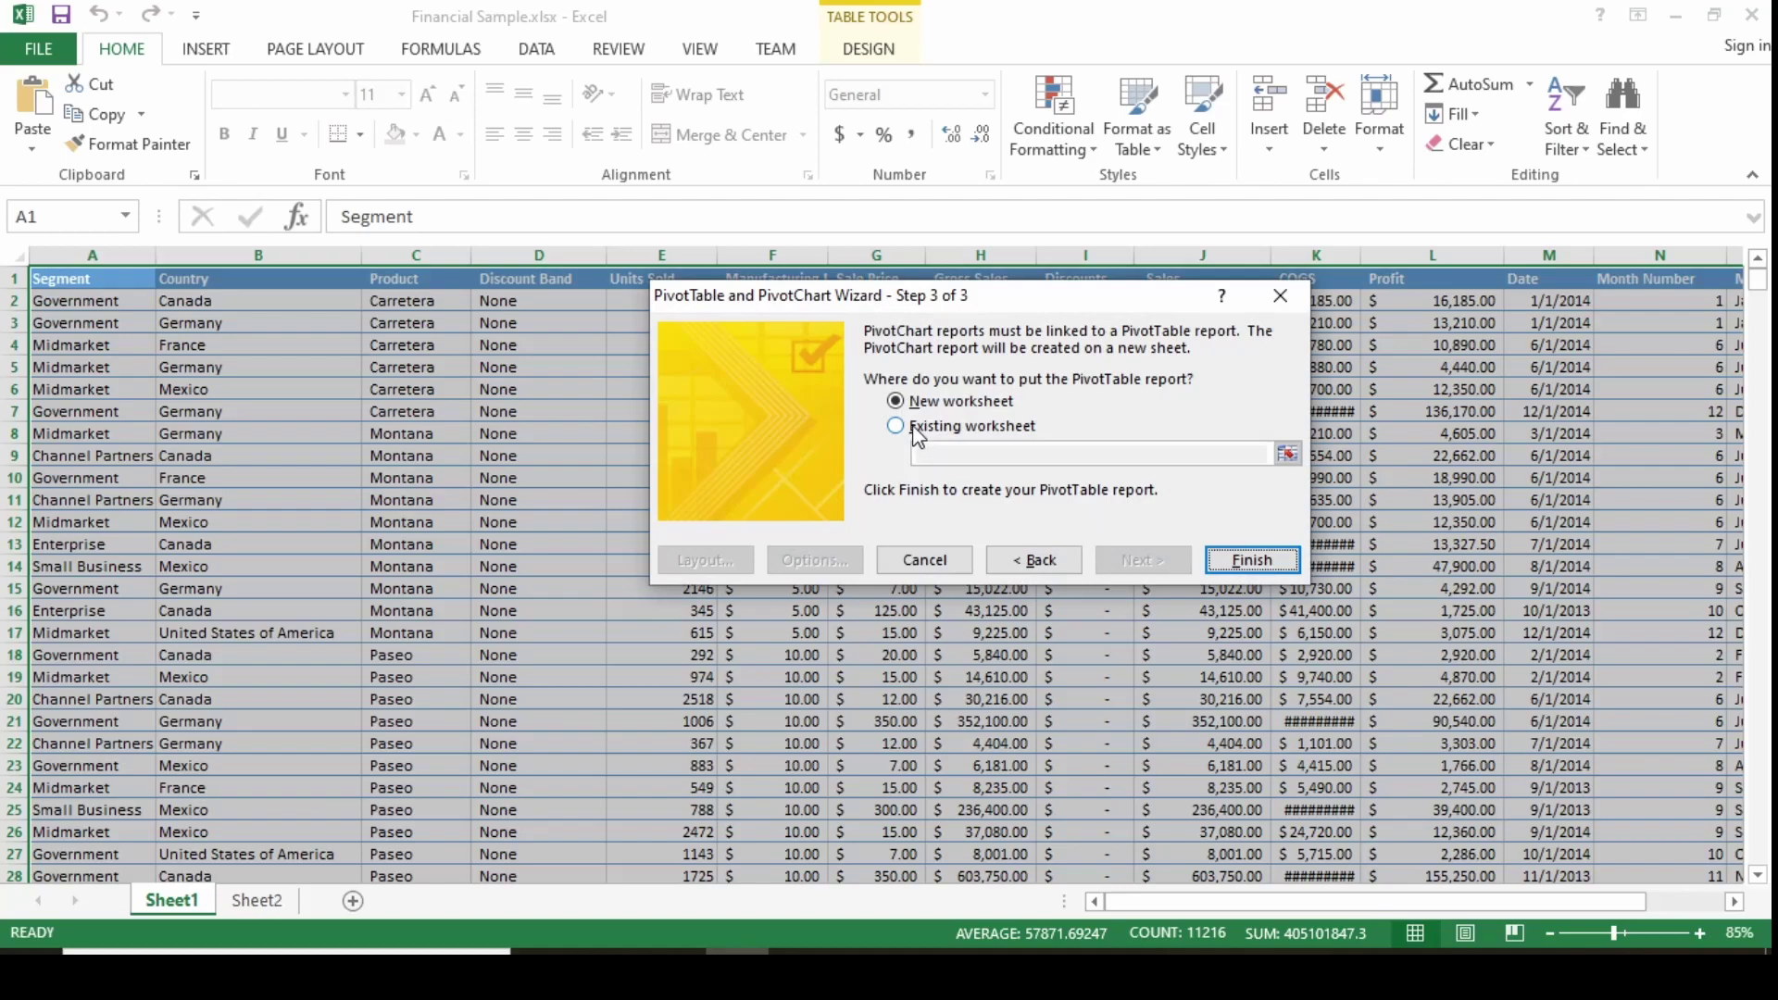
{"action": "left_click", "coordinate": [1241, 561]}
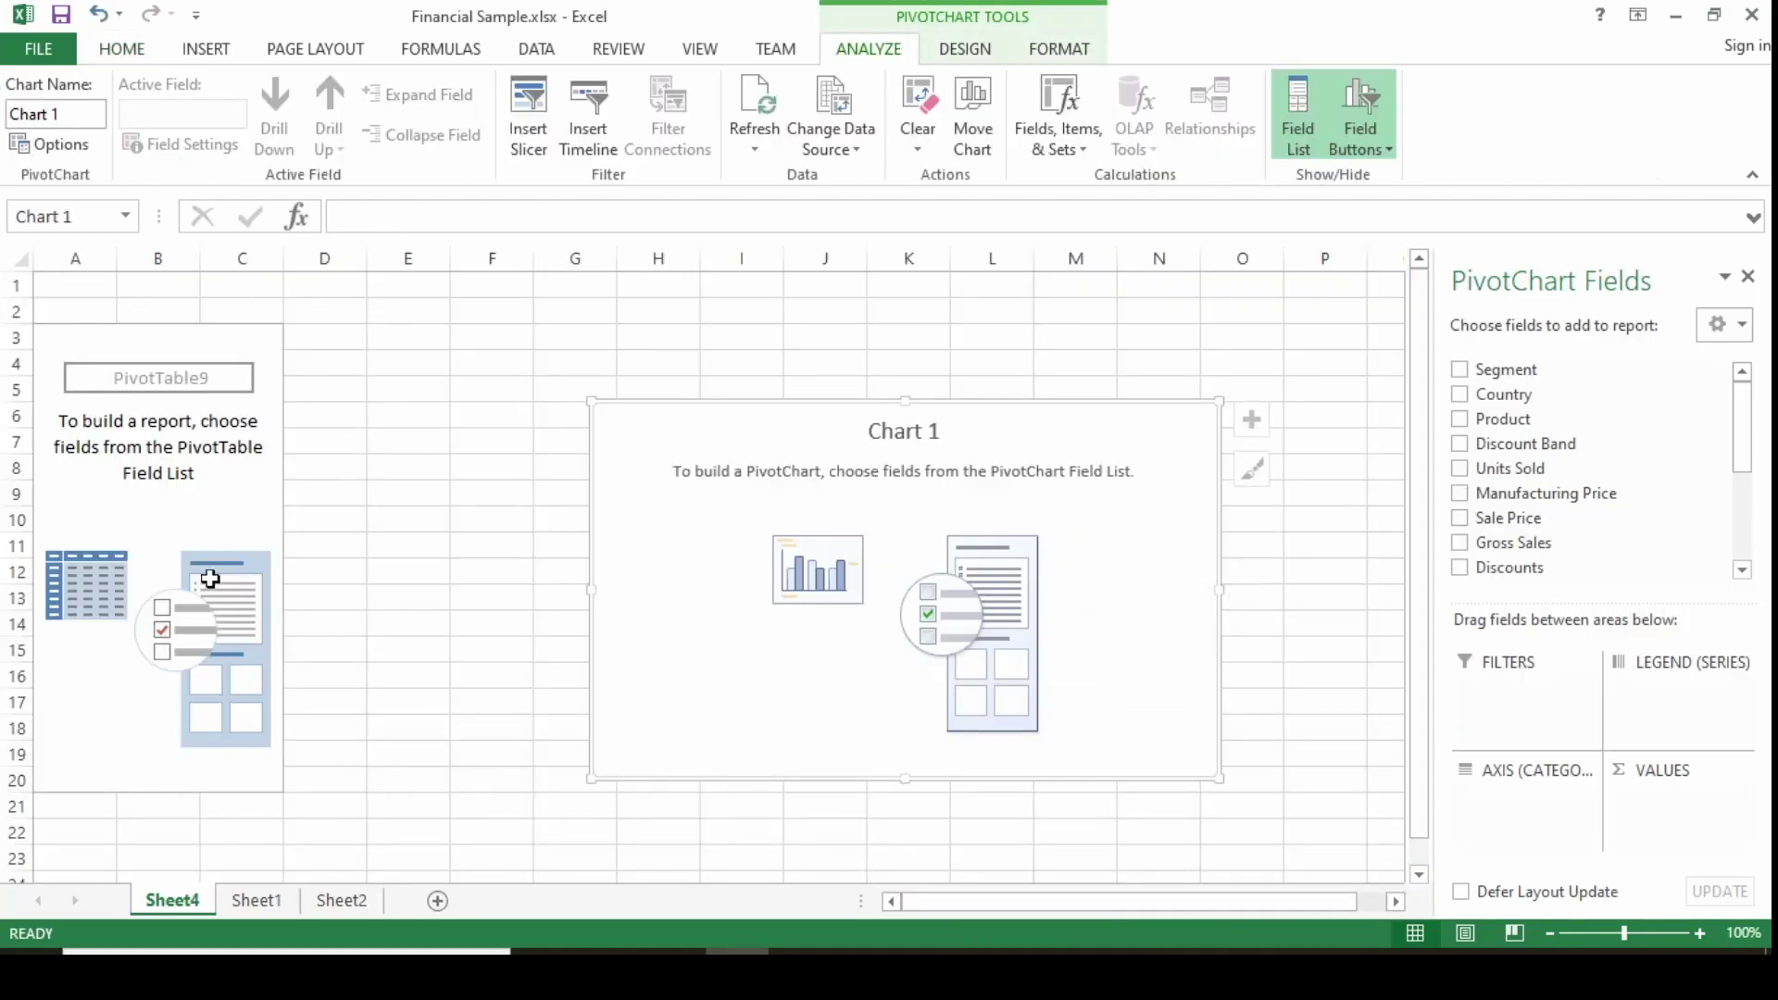
Step: Assign Country to the axis, Product to the filters and Units Sold to the values, and move the chart closer to the pivot table
{"action": "left_click_drag", "start_coordinate": [1565, 446], "coordinate": [1512, 804]}
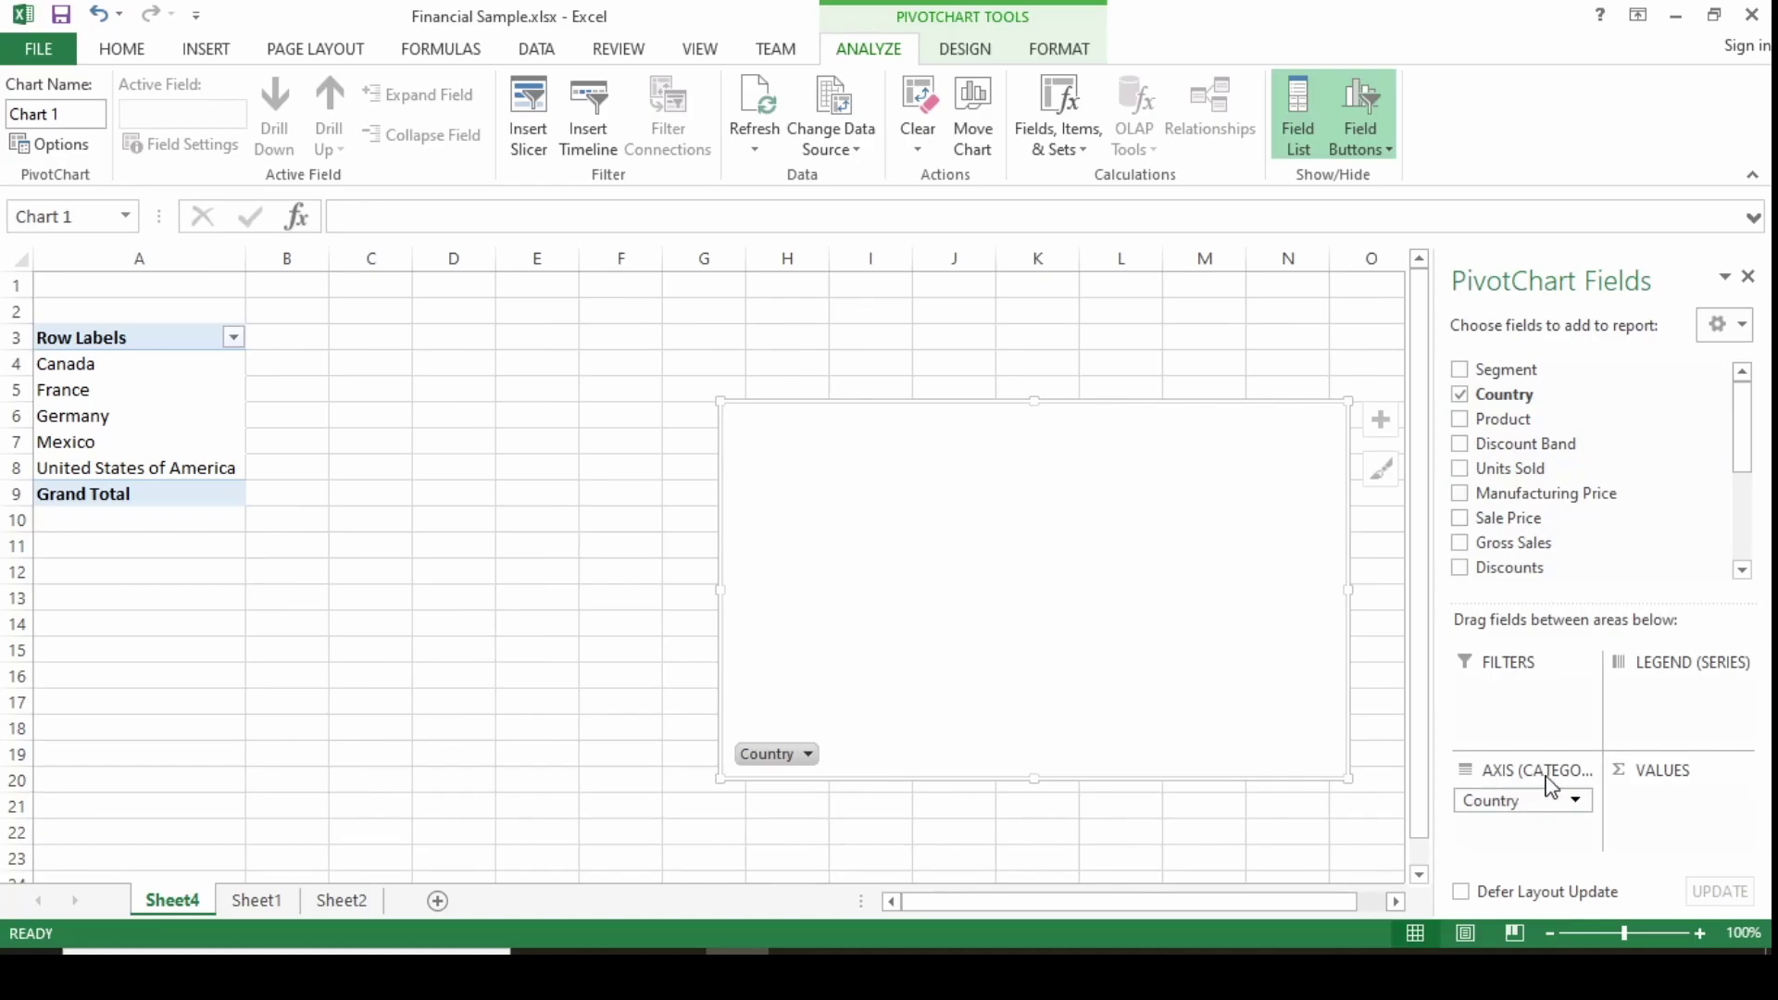
{"action": "left_click_drag", "start_coordinate": [1509, 419], "coordinate": [1544, 720]}
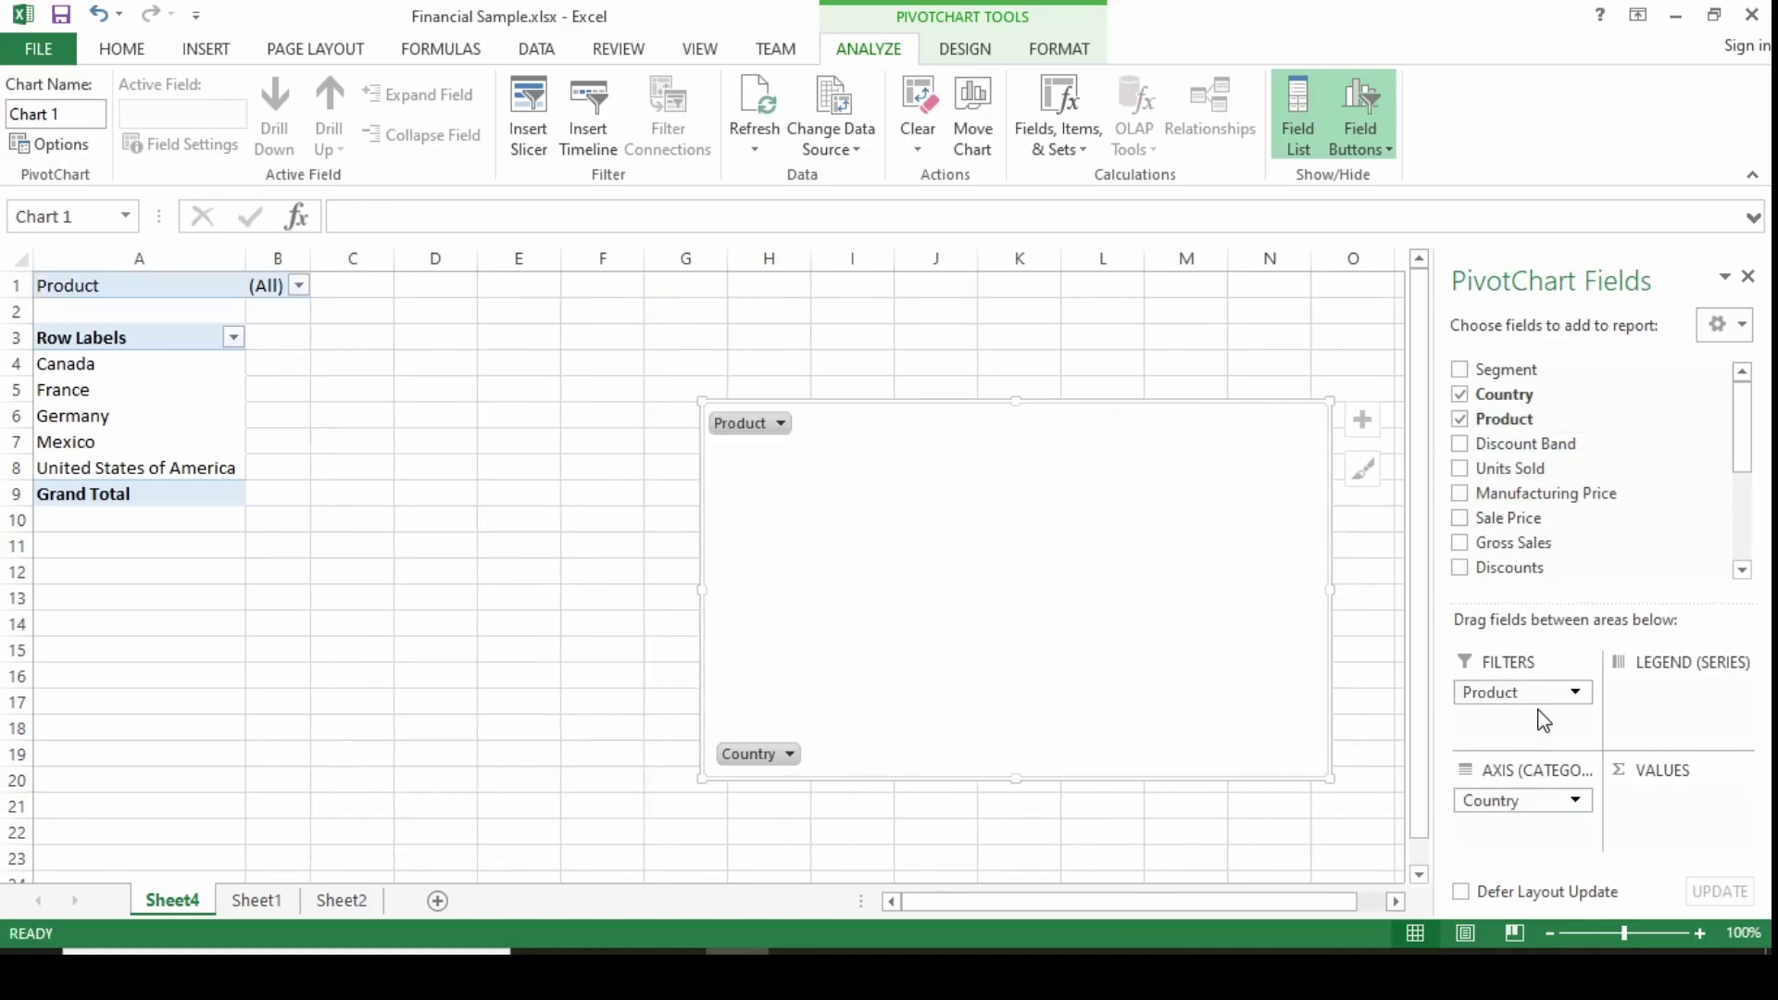
{"action": "left_click_drag", "start_coordinate": [1540, 481], "coordinate": [1677, 833]}
{"action": "mouse_move", "coordinate": [1137, 443]}
{"action": "left_mouse_down"}
{"action": "mouse_move", "coordinate": [937, 364]}
{"action": "mouse_move", "coordinate": [938, 338]}
{"action": "left_mouse_up"}
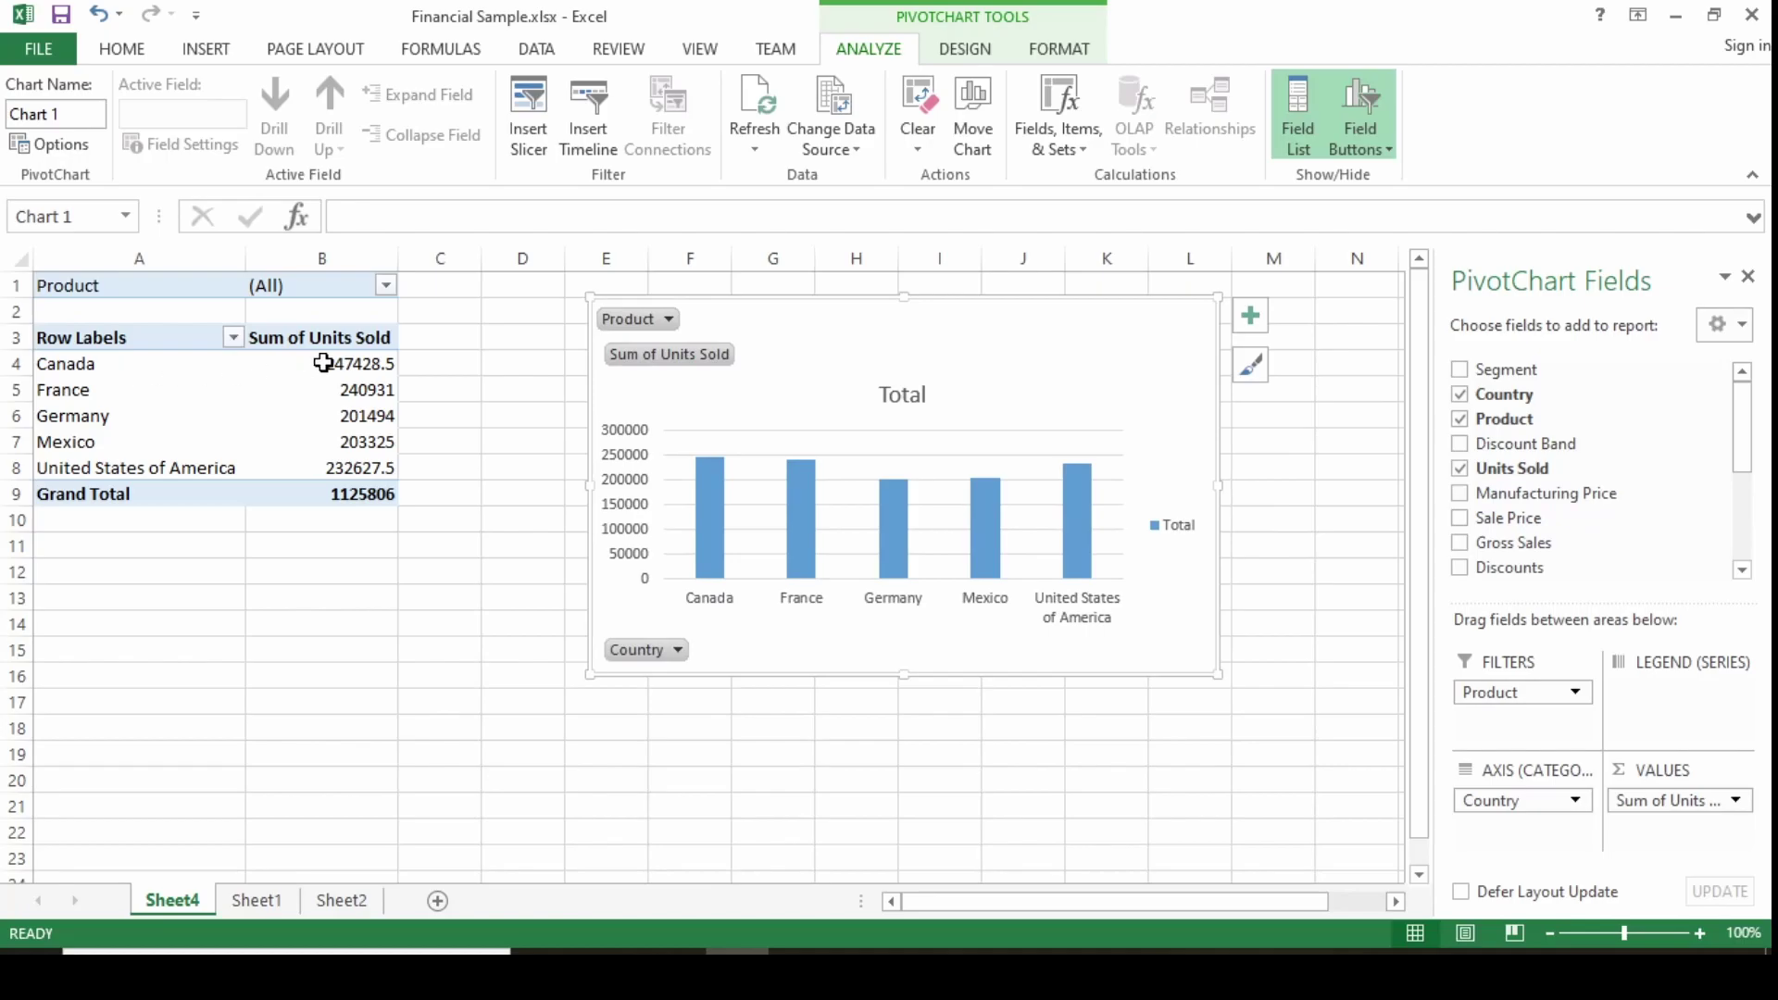
Step: Filter the pivot table's Product field to Montana
{"action": "left_click", "coordinate": [386, 285]}
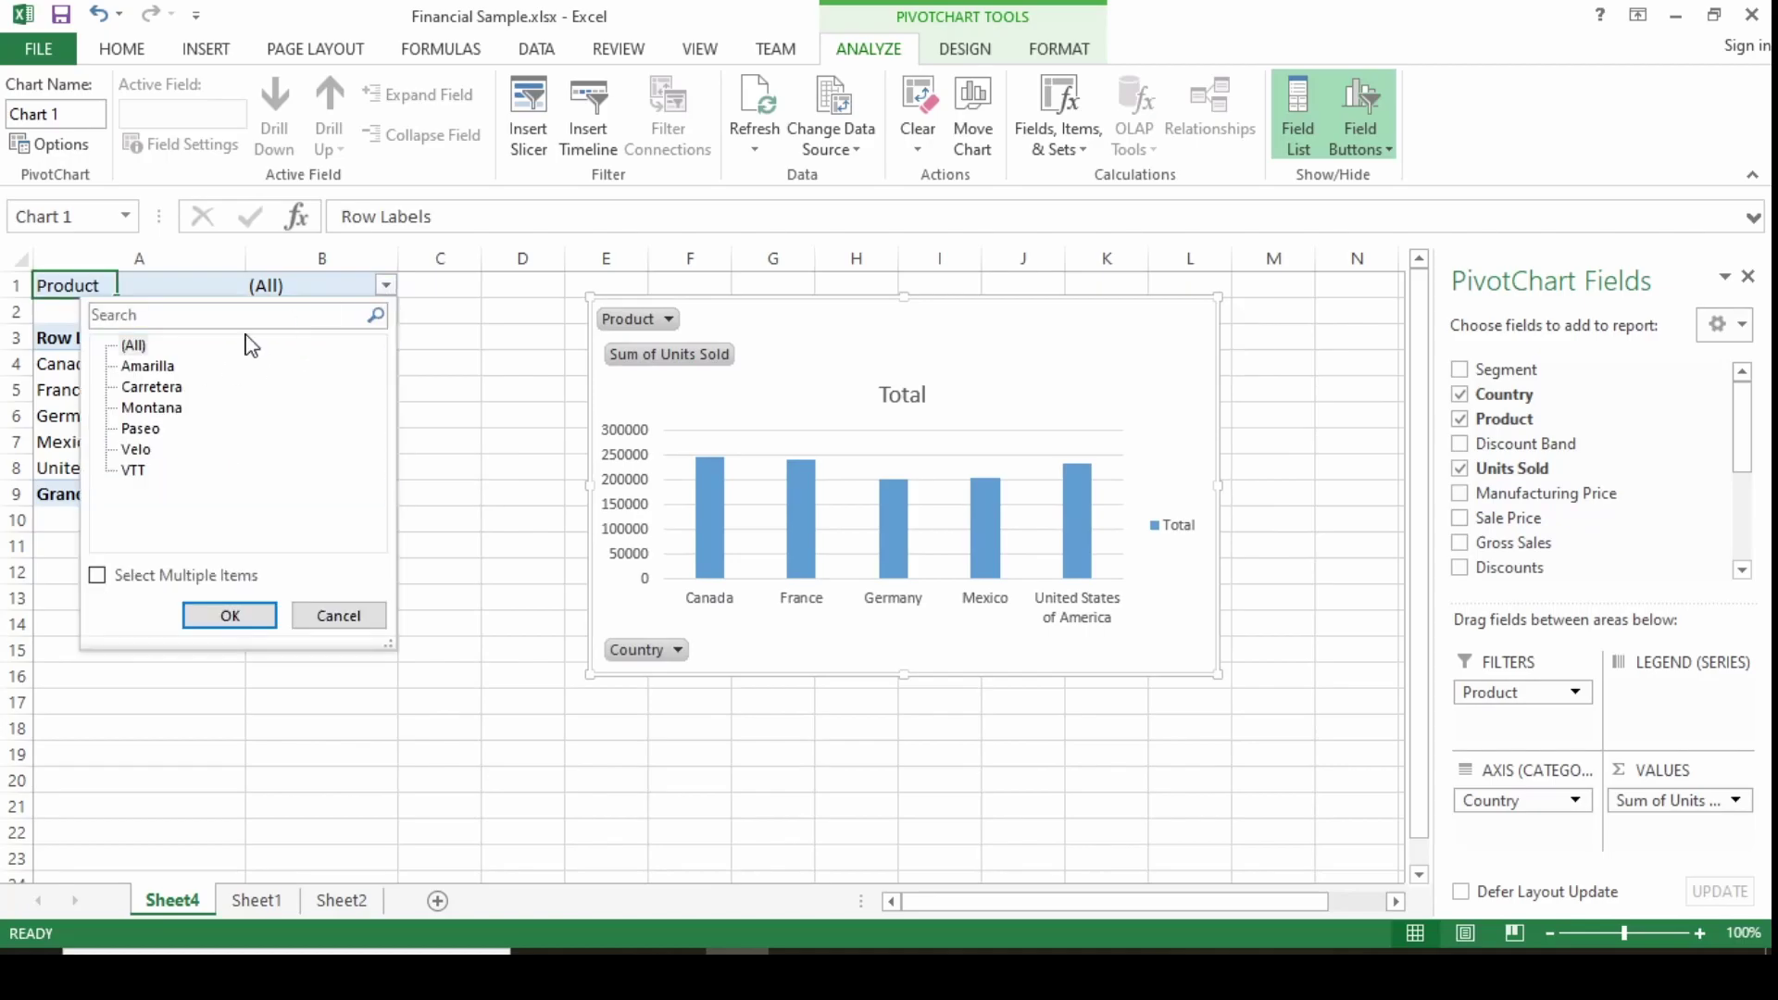
{"action": "left_click", "coordinate": [152, 408]}
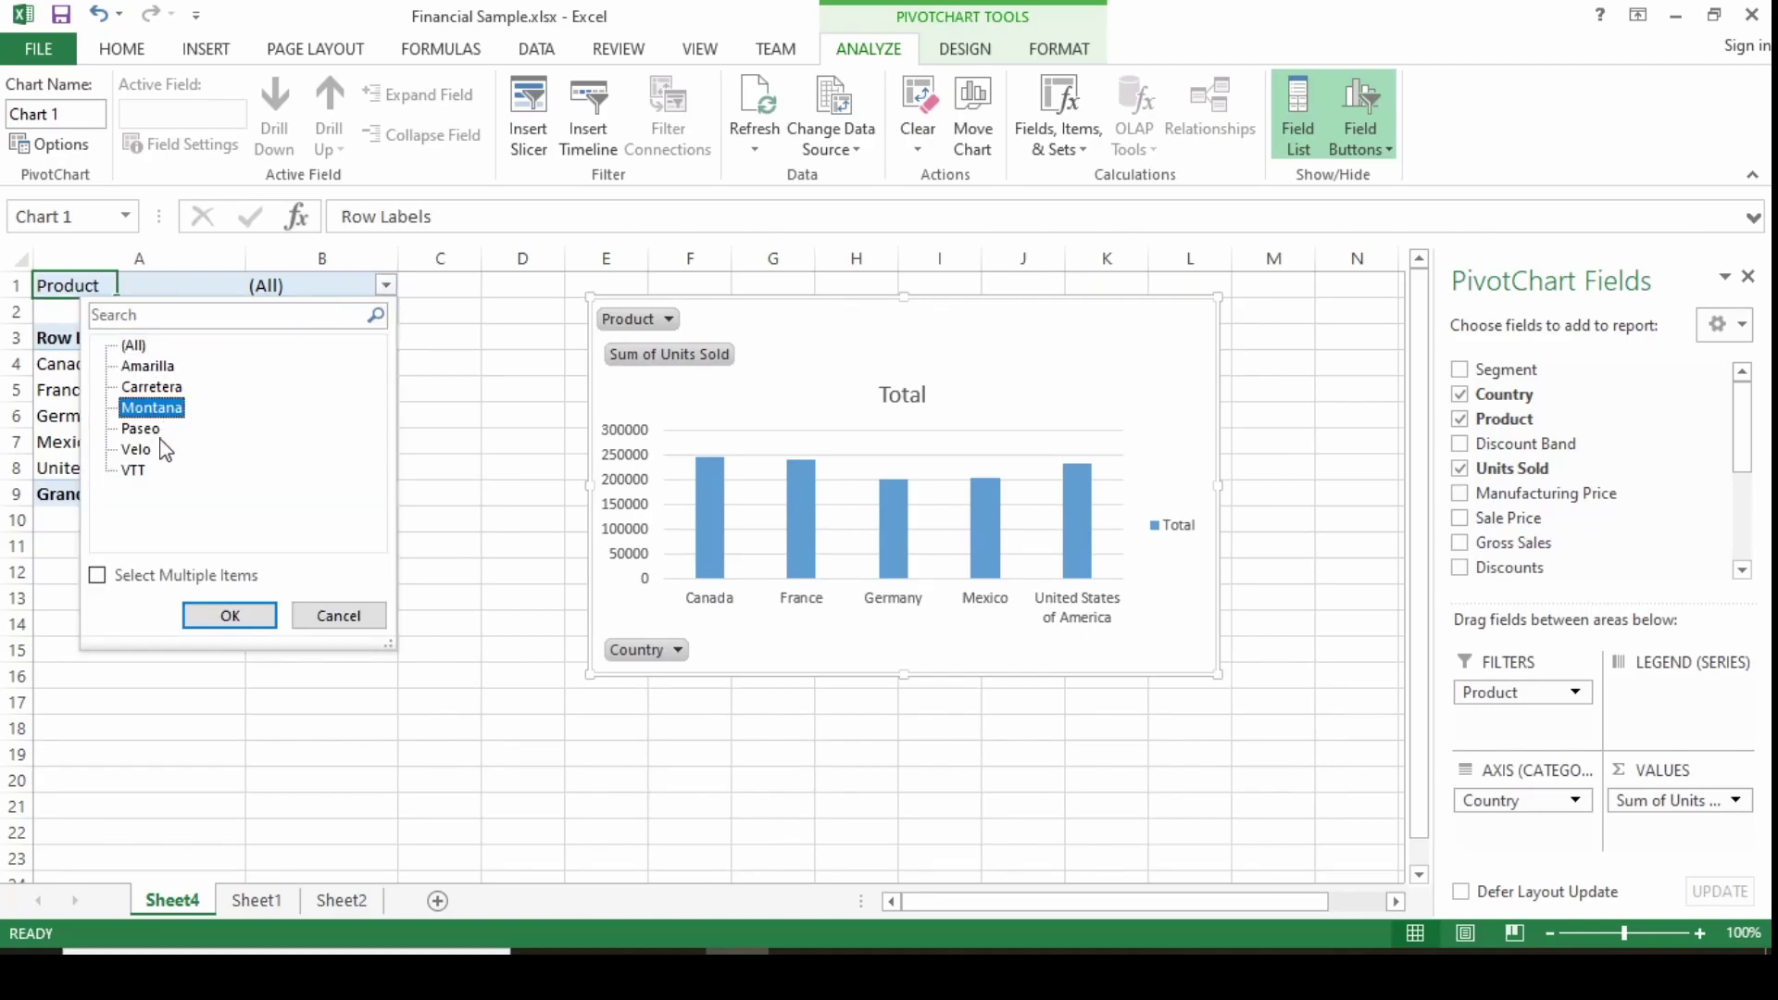
{"action": "left_click", "coordinate": [229, 615]}
Step: Reset the Product filter to (All)
{"action": "left_click", "coordinate": [385, 285]}
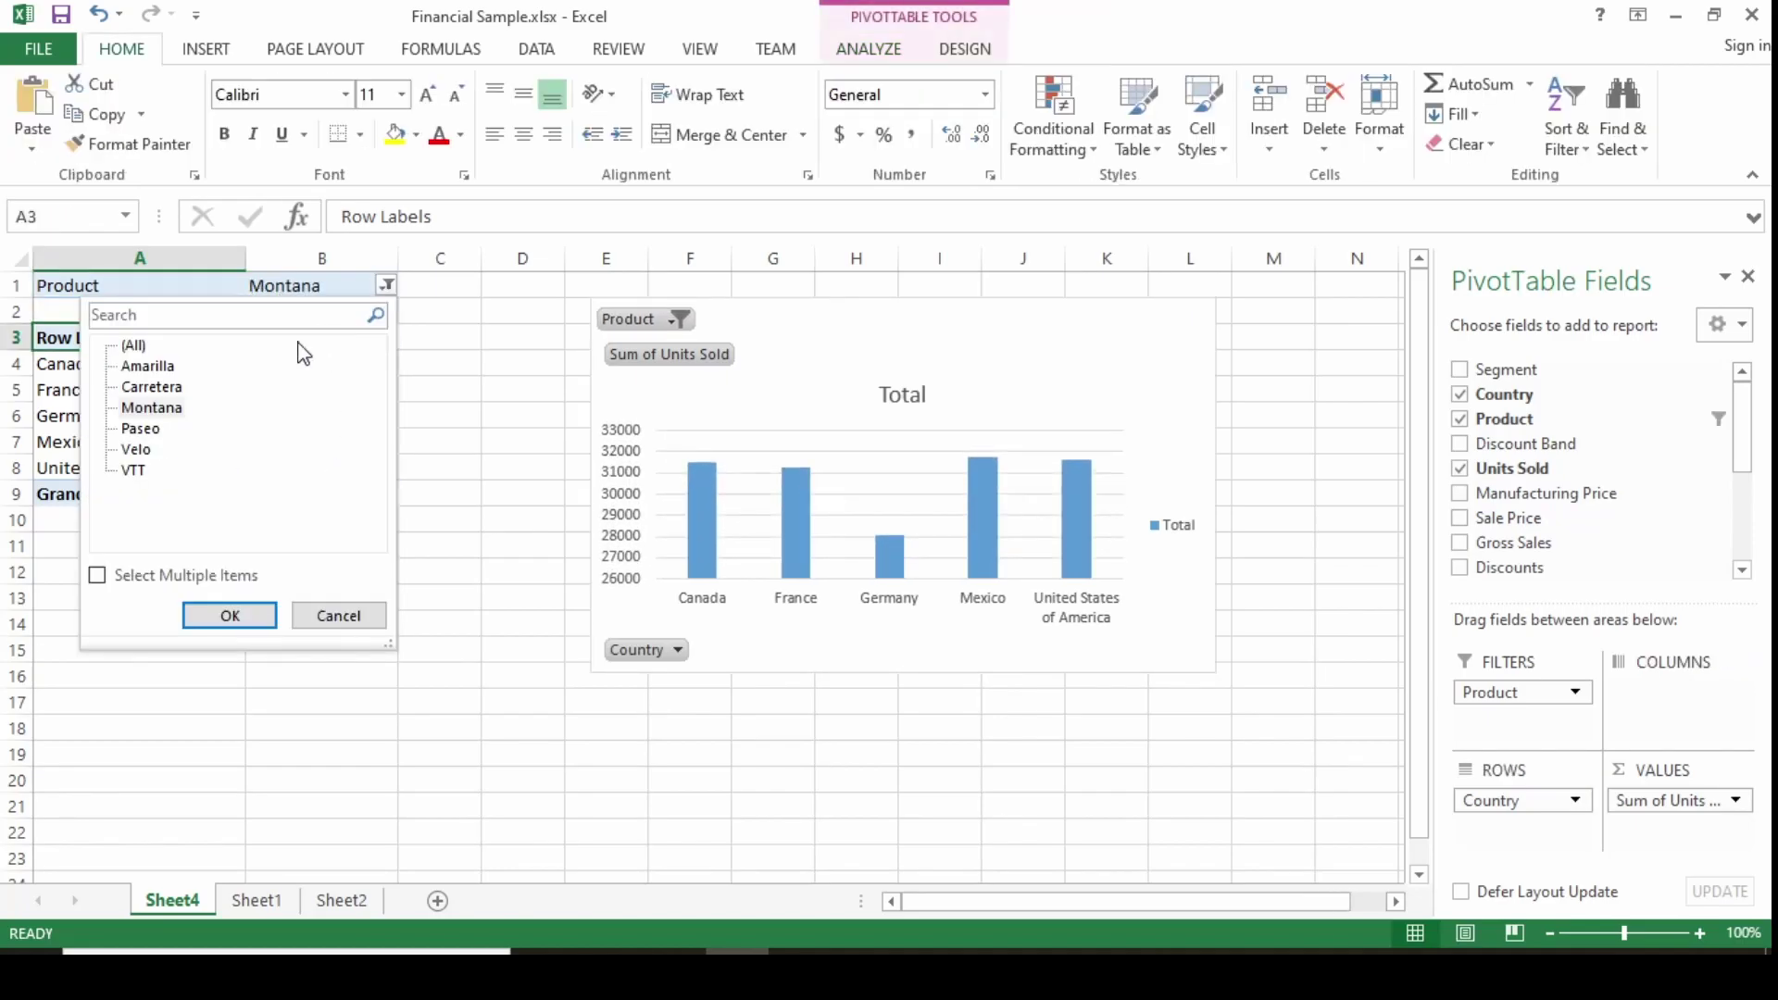
{"action": "left_click", "coordinate": [135, 346]}
{"action": "left_click", "coordinate": [228, 616]}
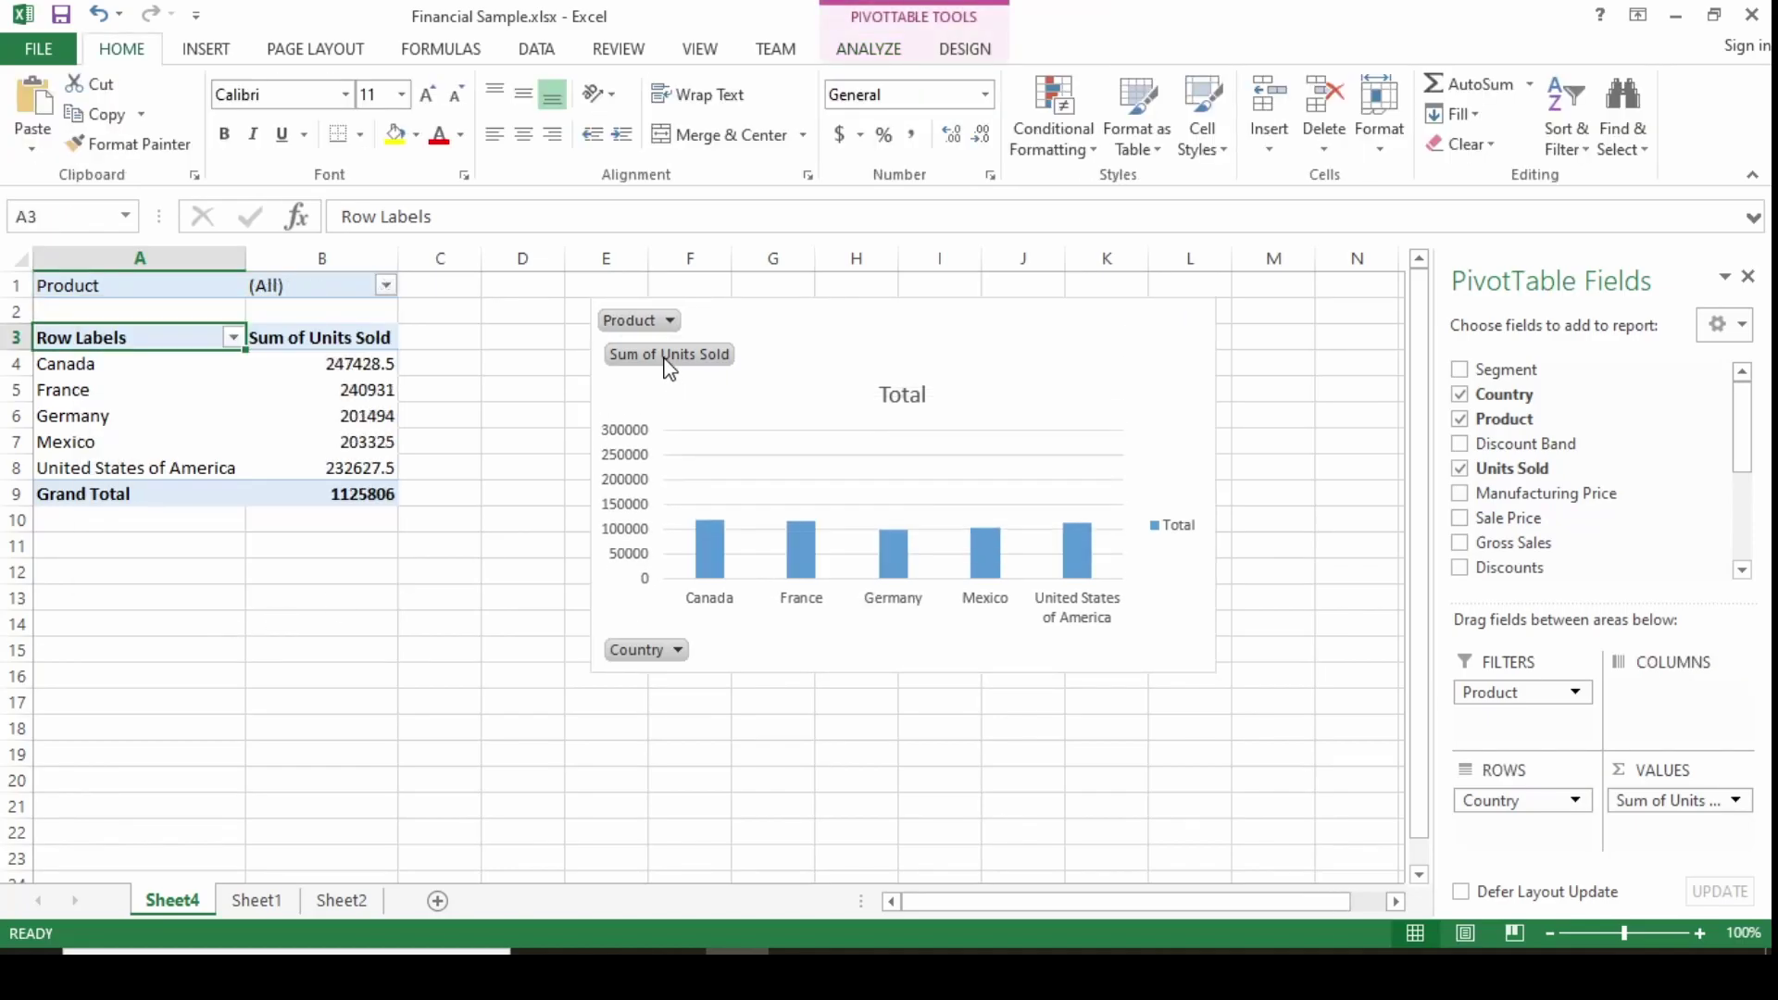
Step: Reposition and enlarge the Units Sold PivotChart, and close the field list
{"action": "left_click_drag", "start_coordinate": [786, 326], "coordinate": [745, 315]}
{"action": "left_click", "coordinate": [1747, 277]}
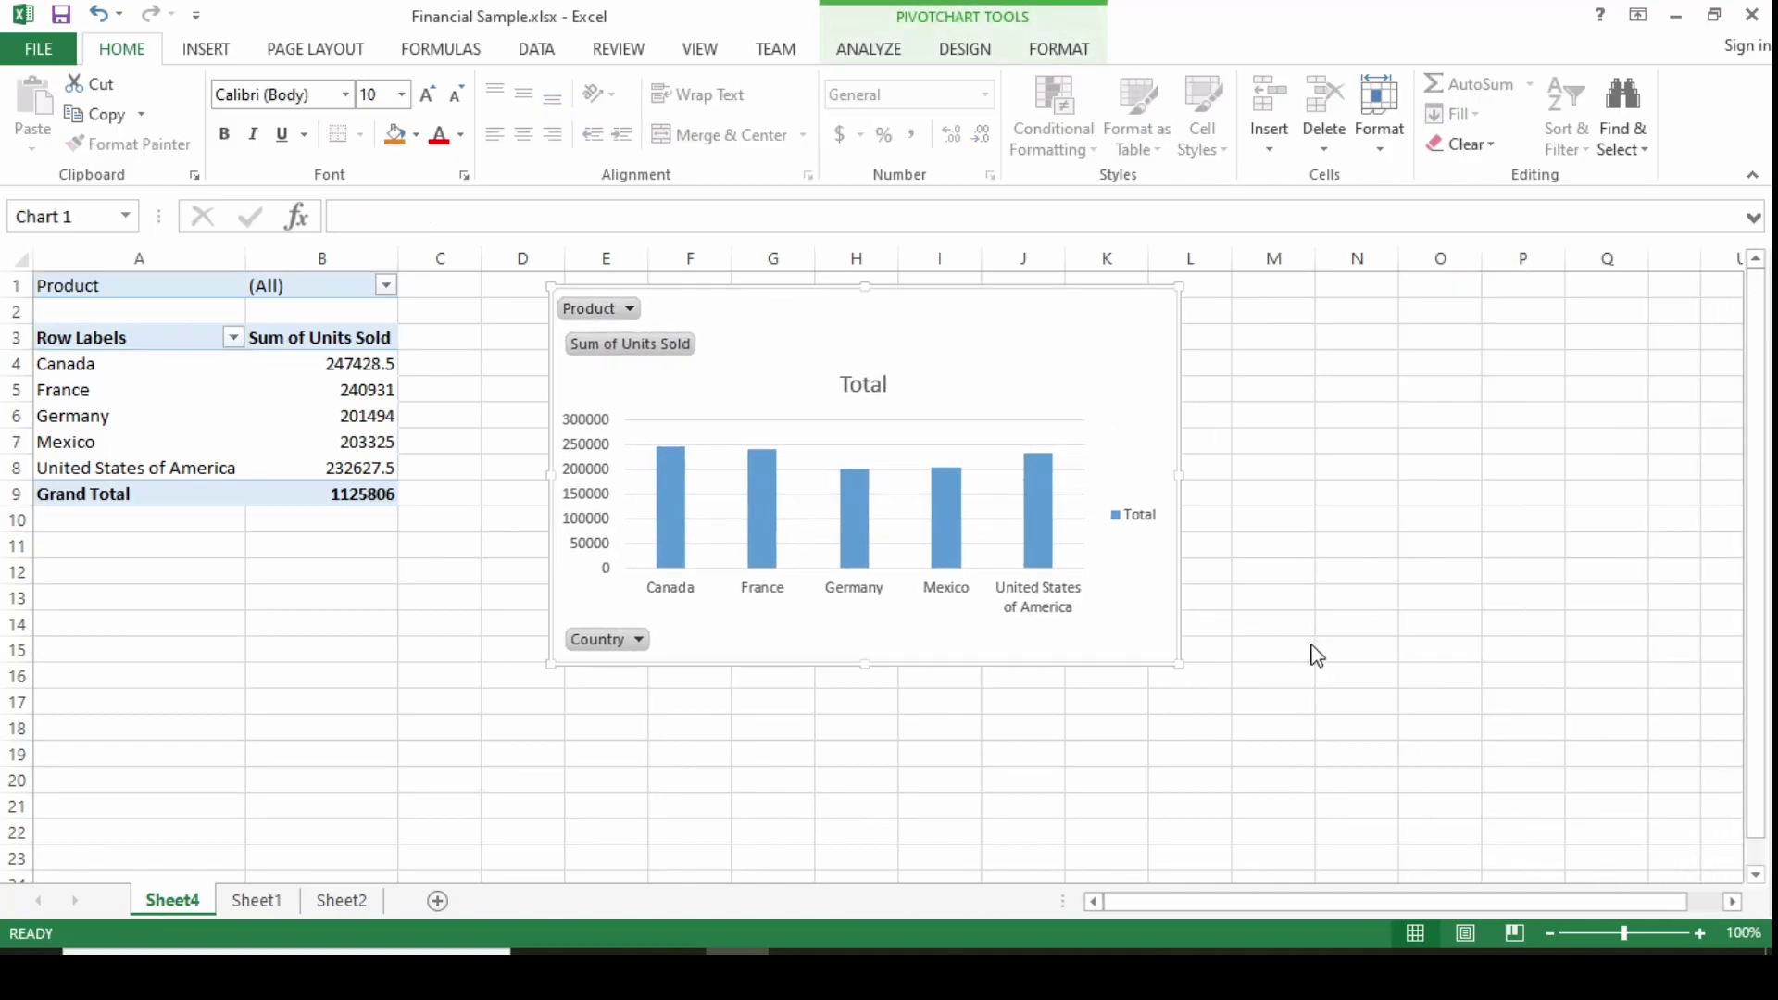
{"action": "left_click_drag", "start_coordinate": [1178, 664], "coordinate": [1257, 703]}
Step: Remove the horizontal gridlines from the PivotChart
{"action": "left_click", "coordinate": [1128, 425]}
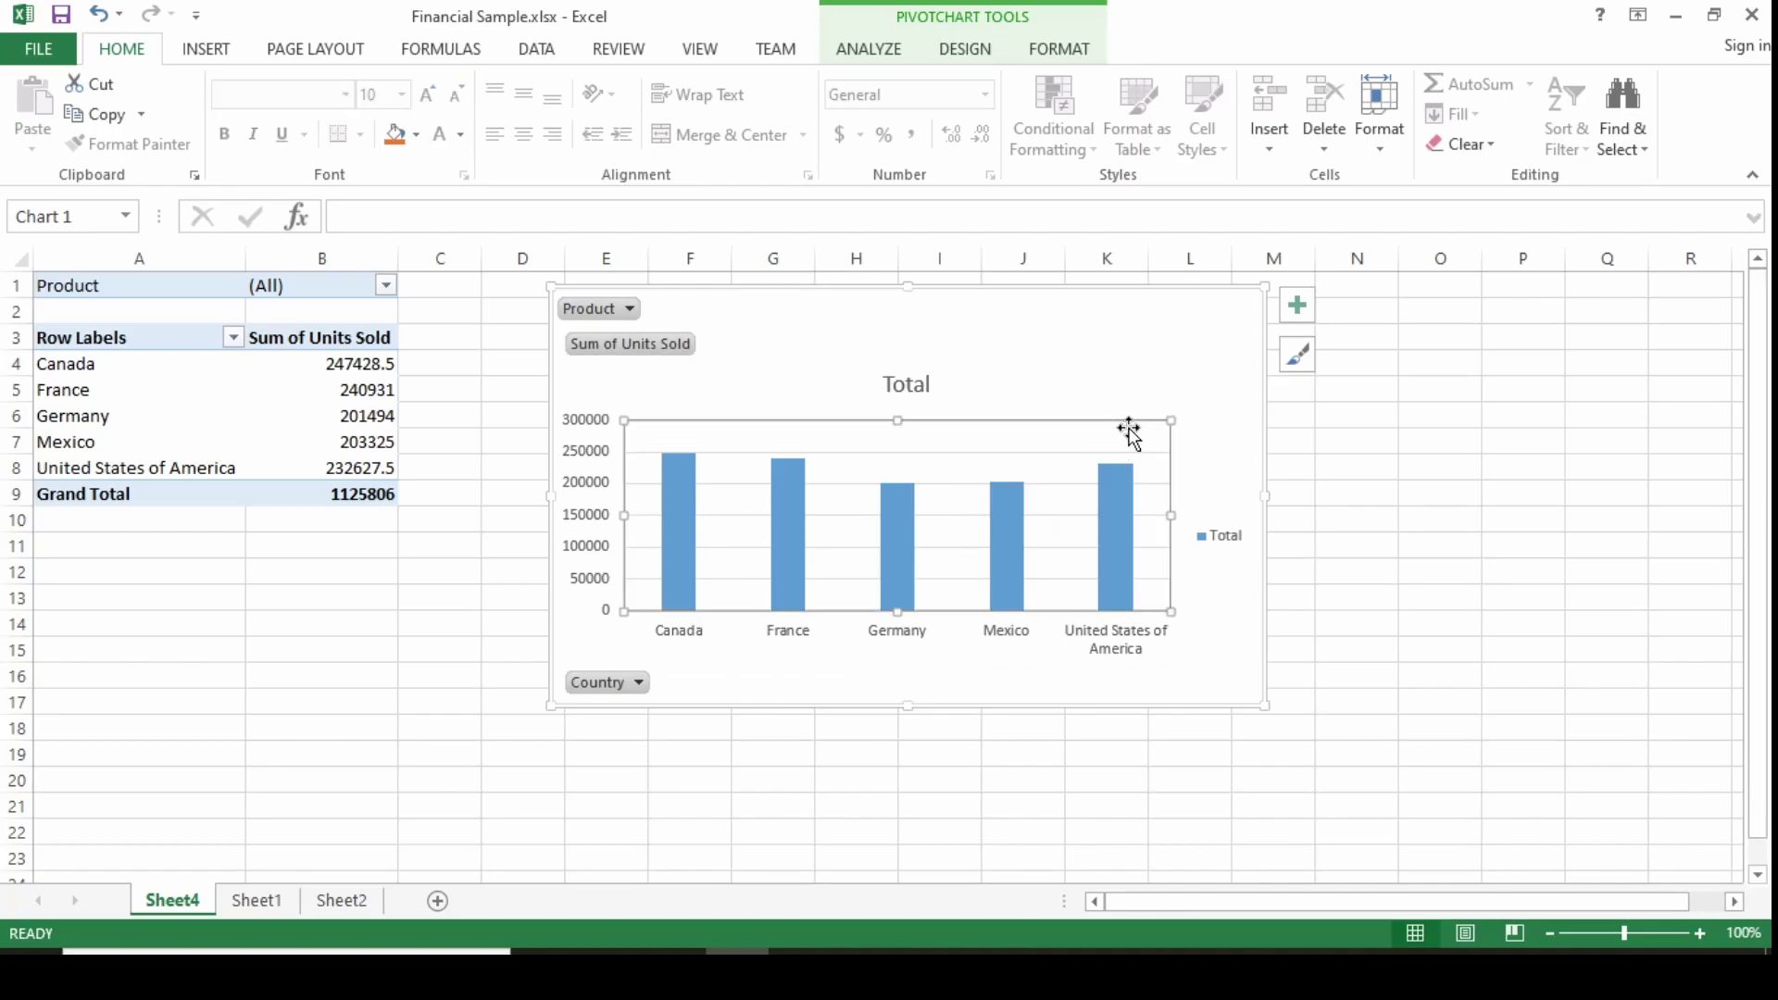
{"action": "left_click", "coordinate": [1137, 453]}
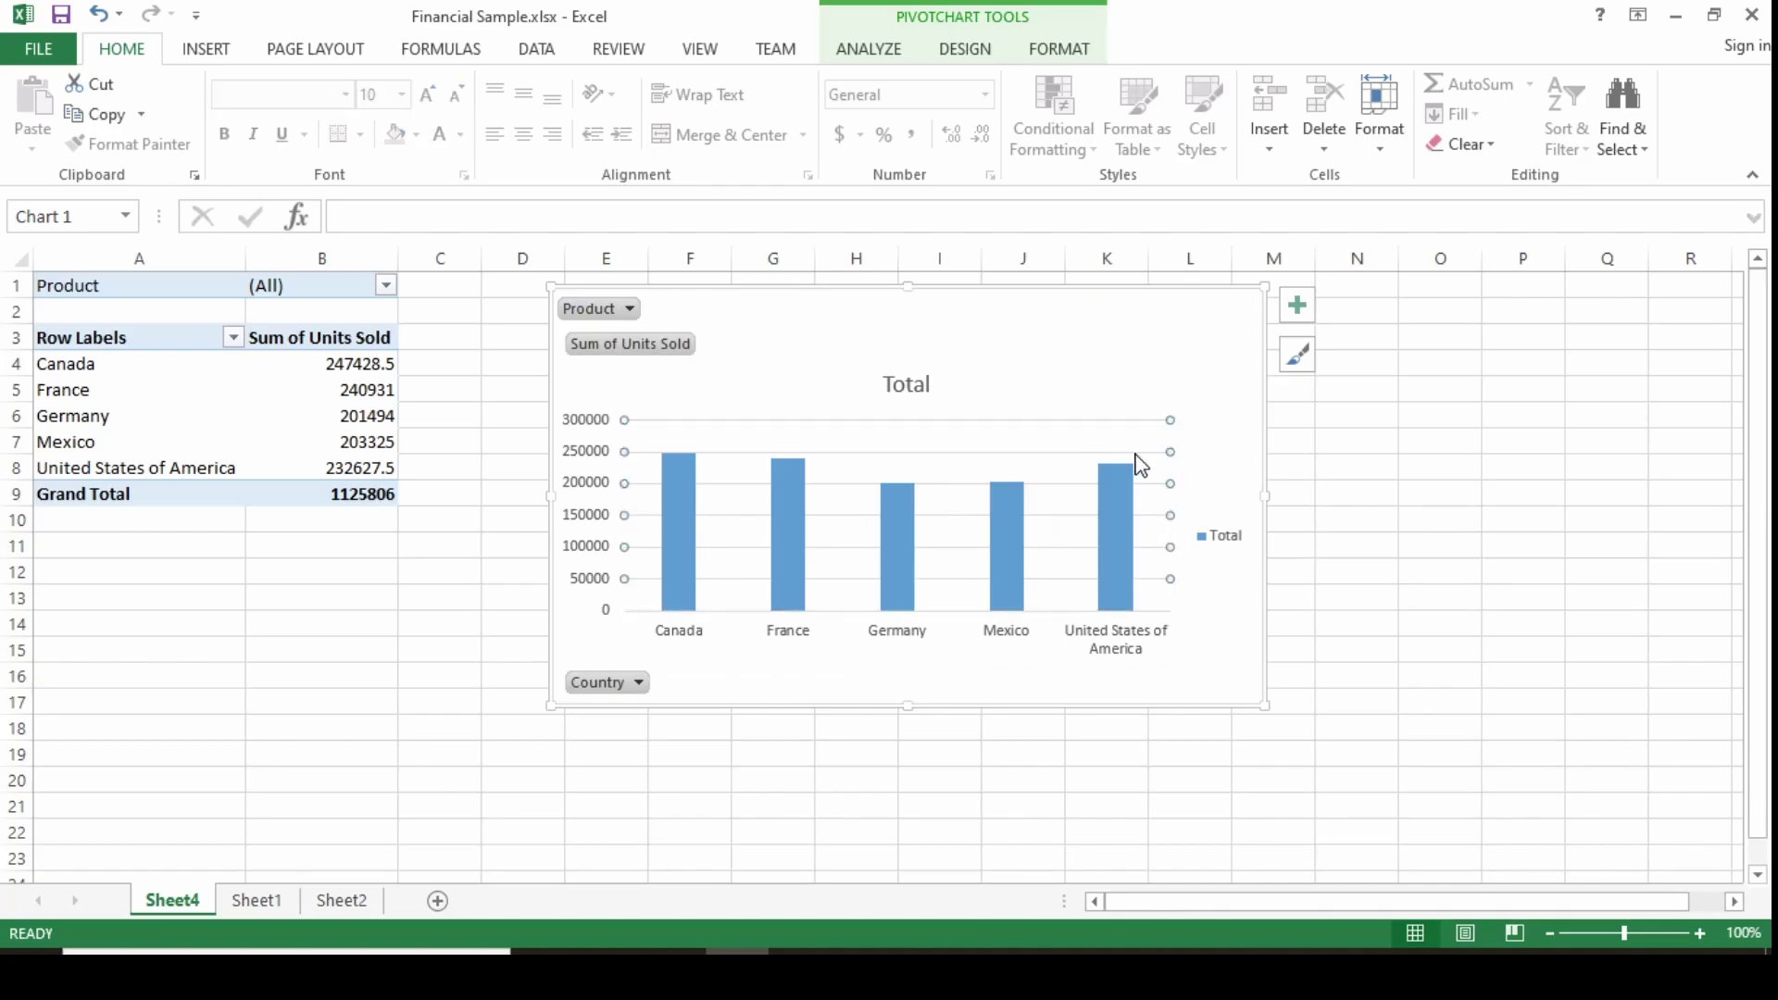
{"action": "left_click", "coordinate": [1137, 461]}
Step: Move the PivotChart title higher and toward the left, and change its text to "Country wise Units sold"
{"action": "left_click", "coordinate": [929, 387]}
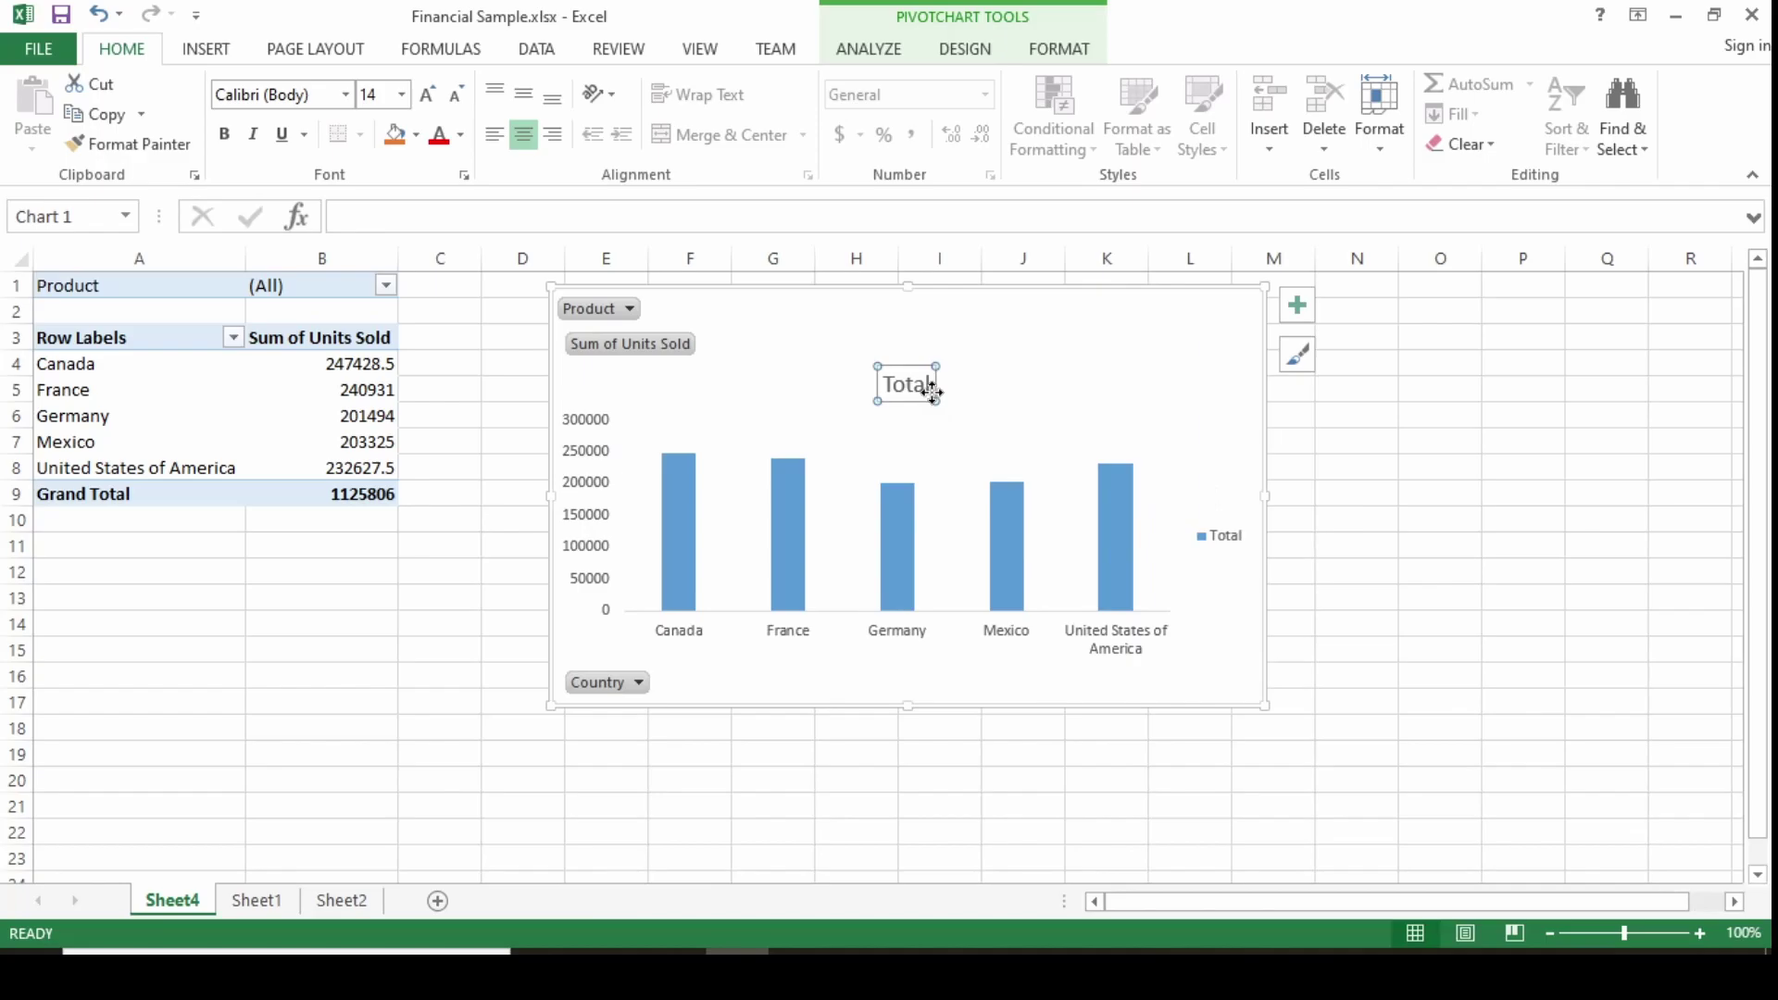
{"action": "left_click_drag", "start_coordinate": [931, 391], "coordinate": [820, 341]}
{"action": "double_click", "coordinate": [811, 326]}
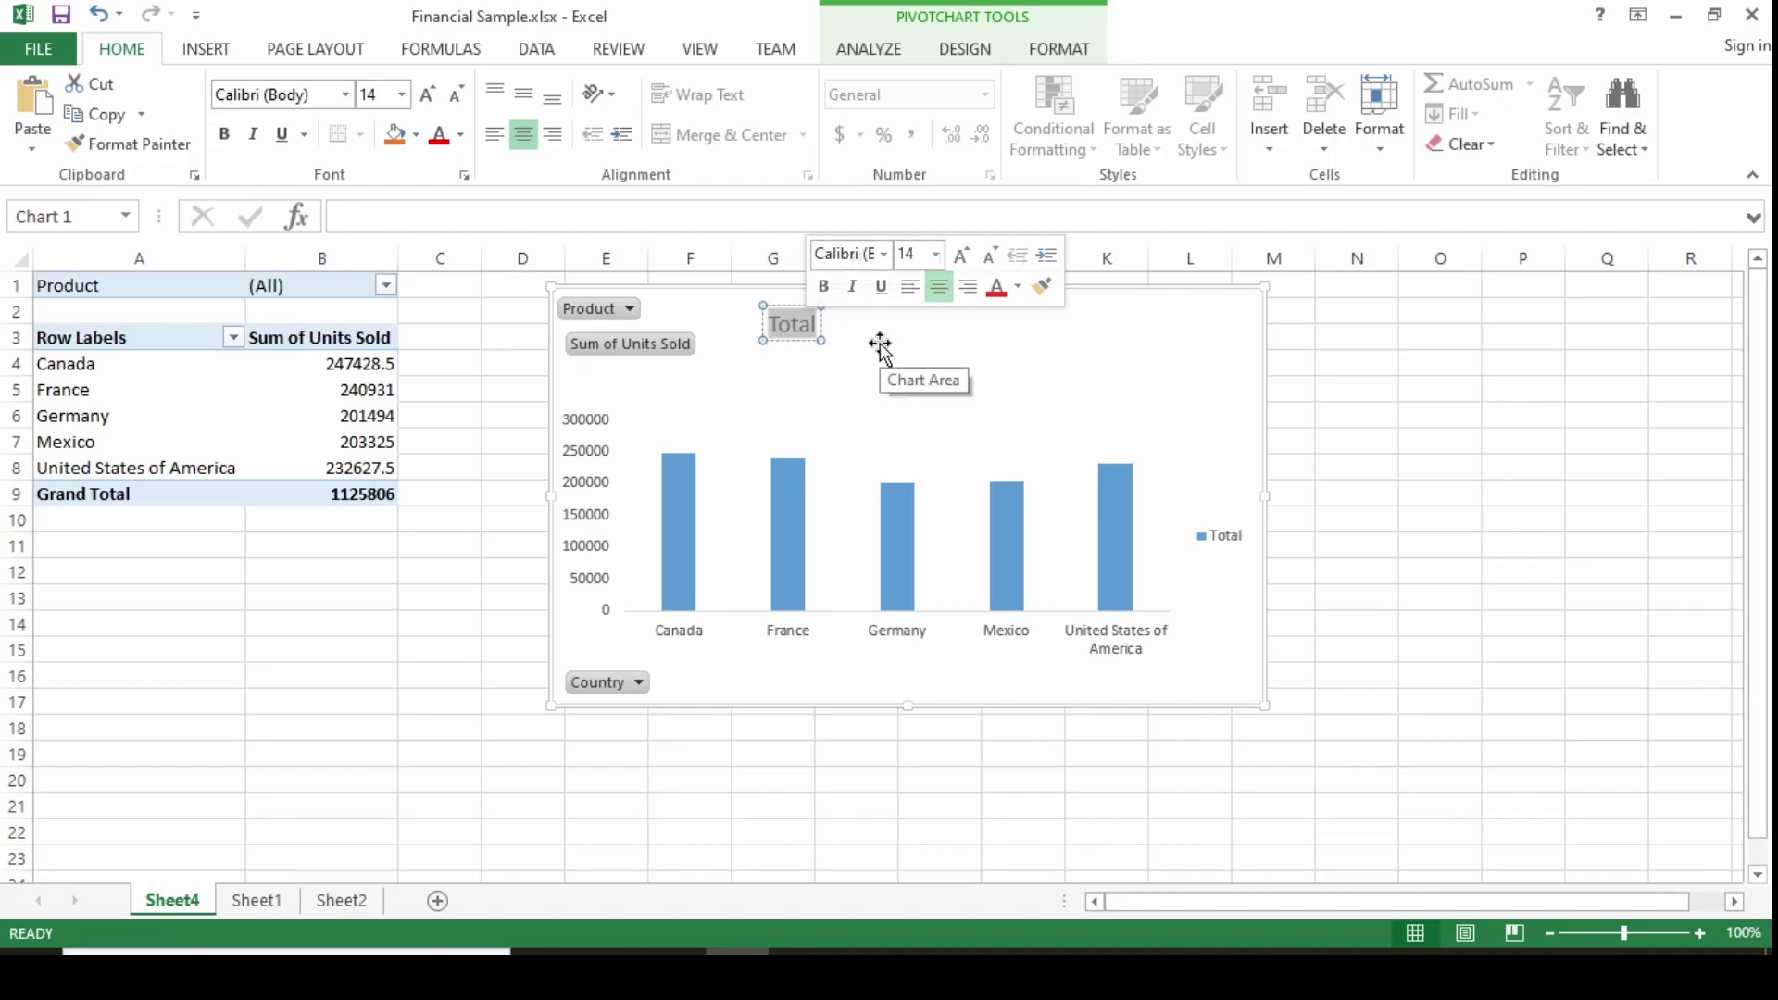
{"action": "key", "text": "Delete"}
{"action": "type", "text": "Count"}
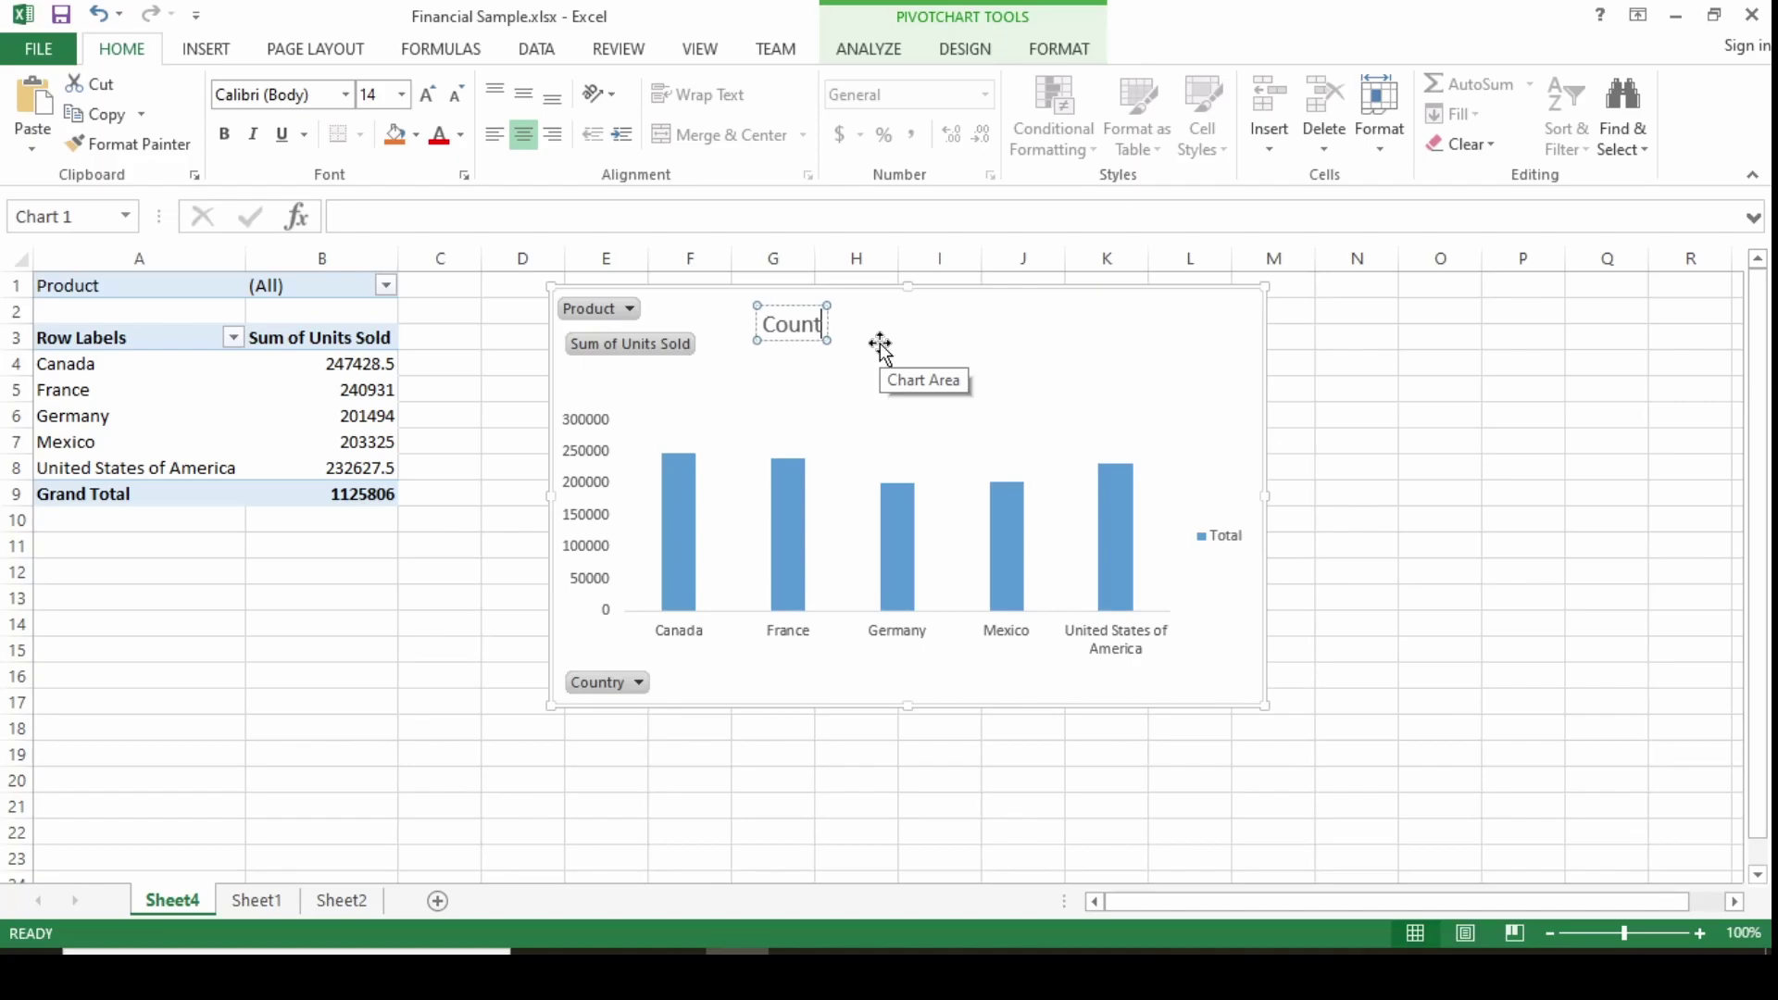
{"action": "type", "text": "ry wise"}
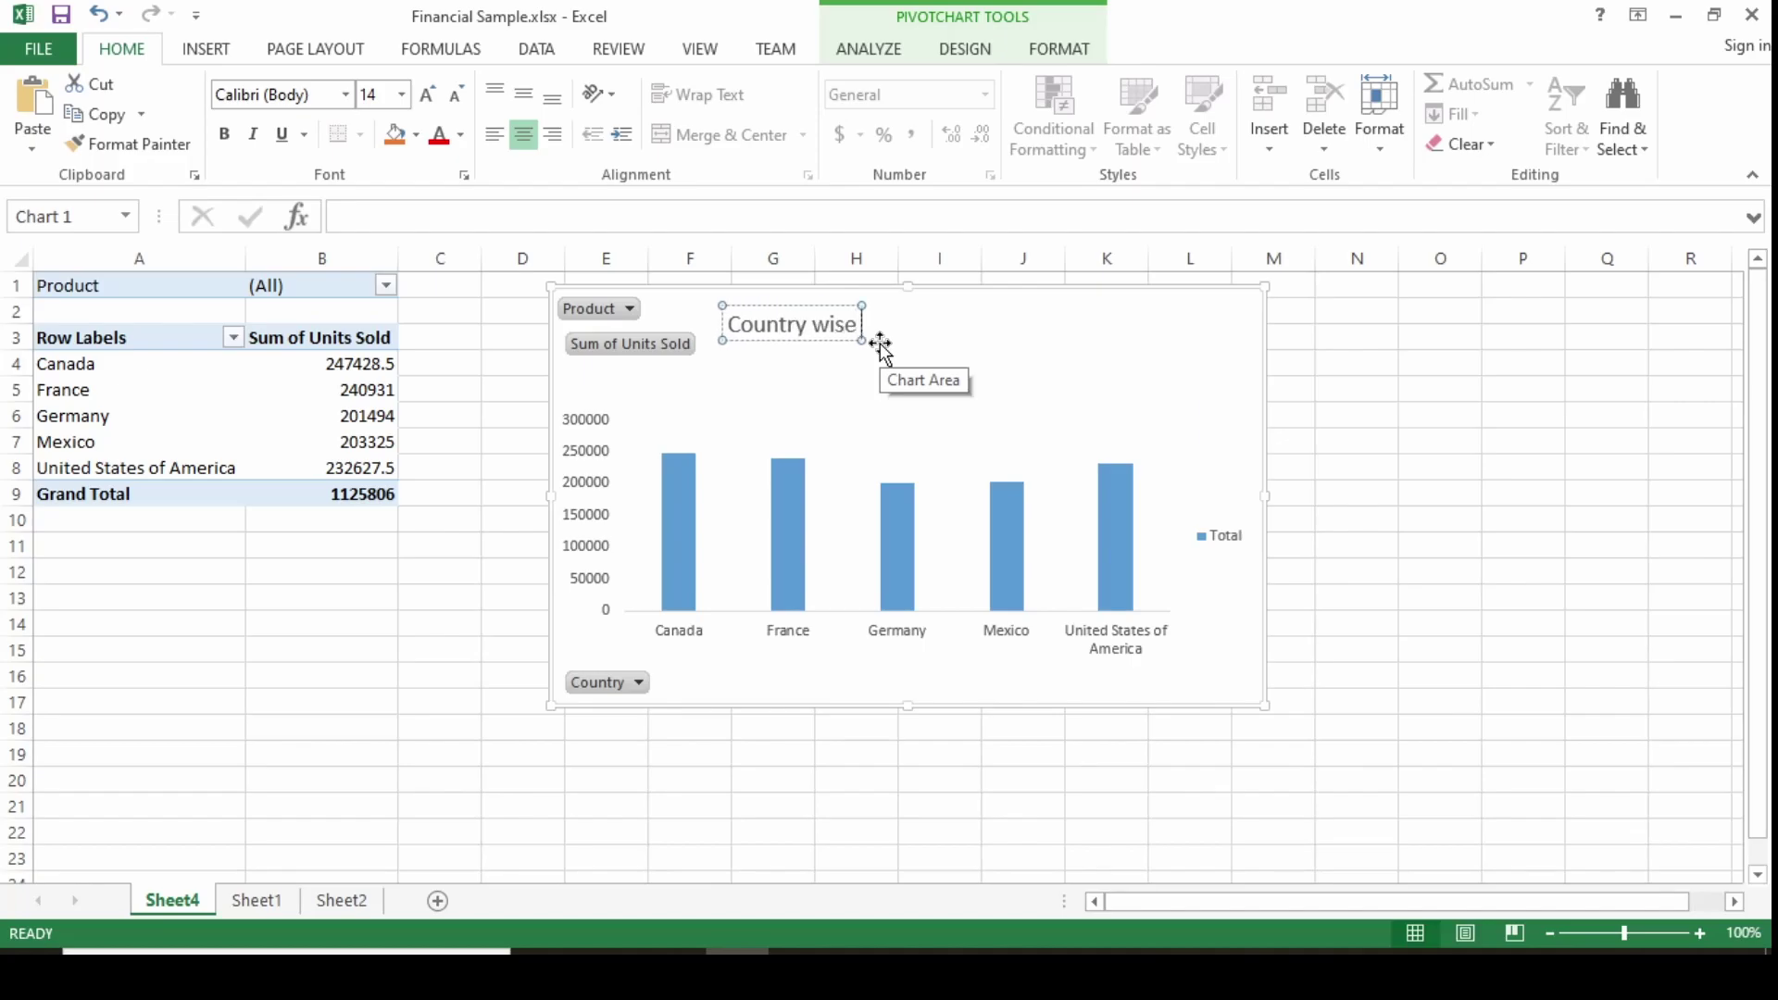
{"action": "type", "text": " Unit"}
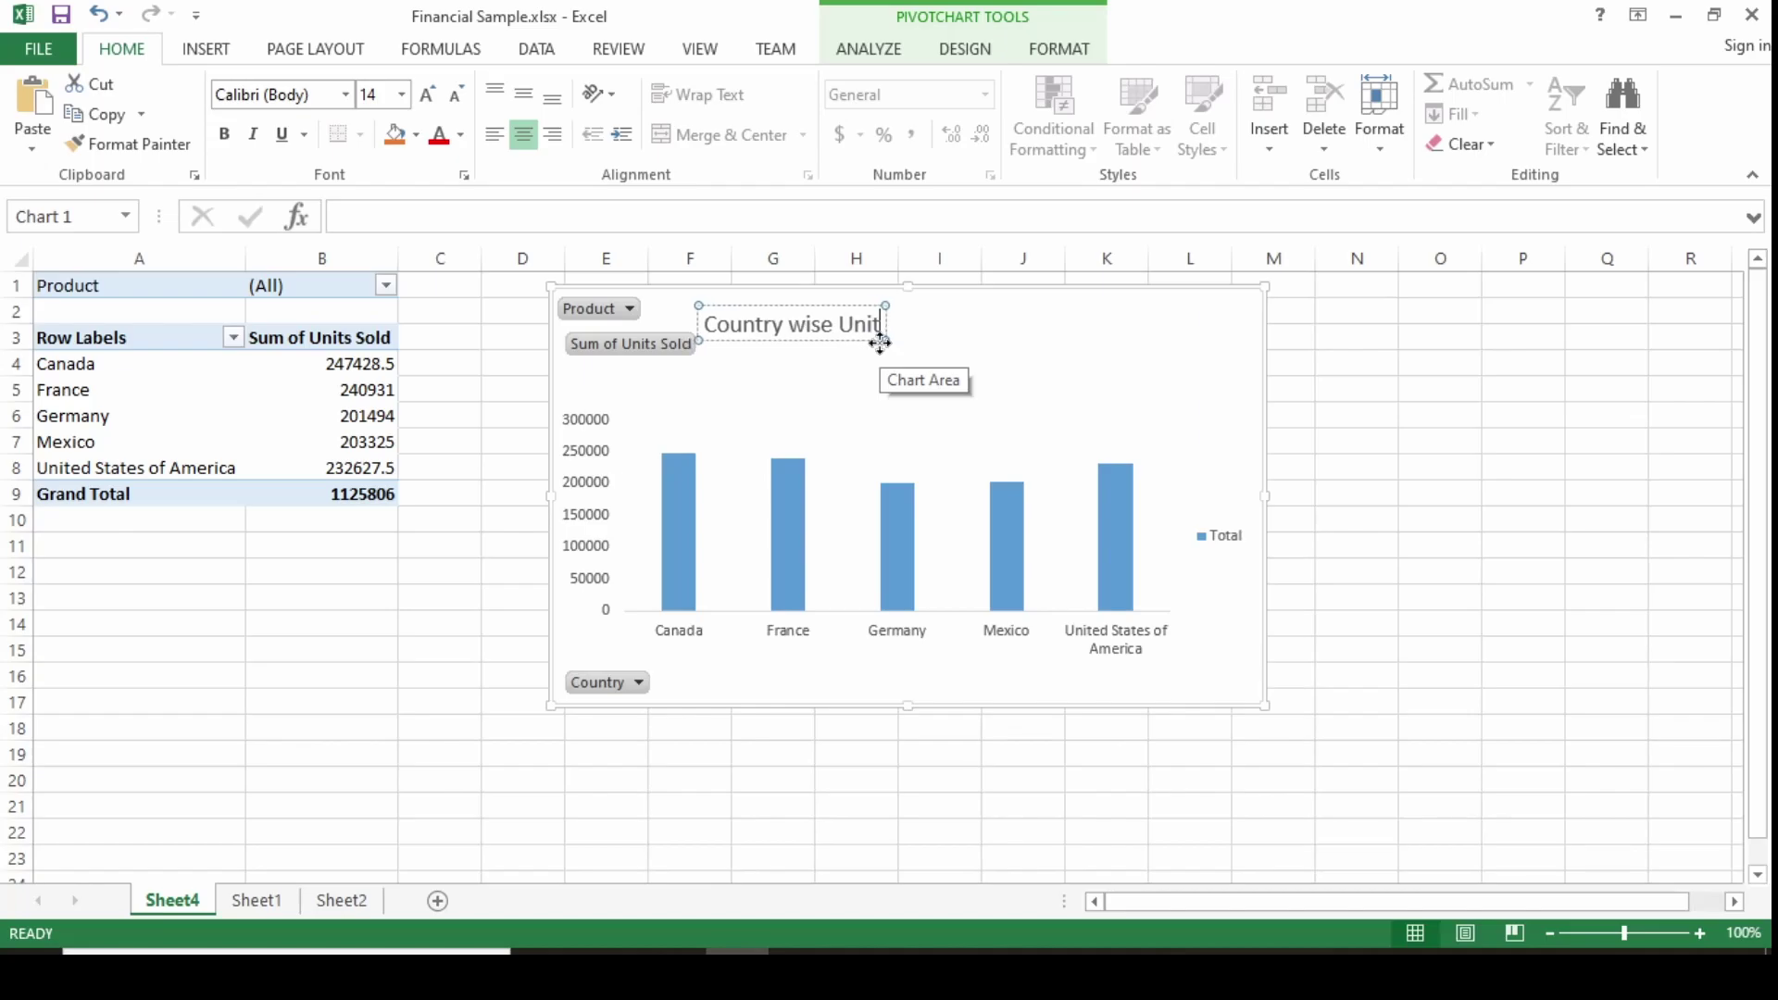
{"action": "type", "text": "s sold"}
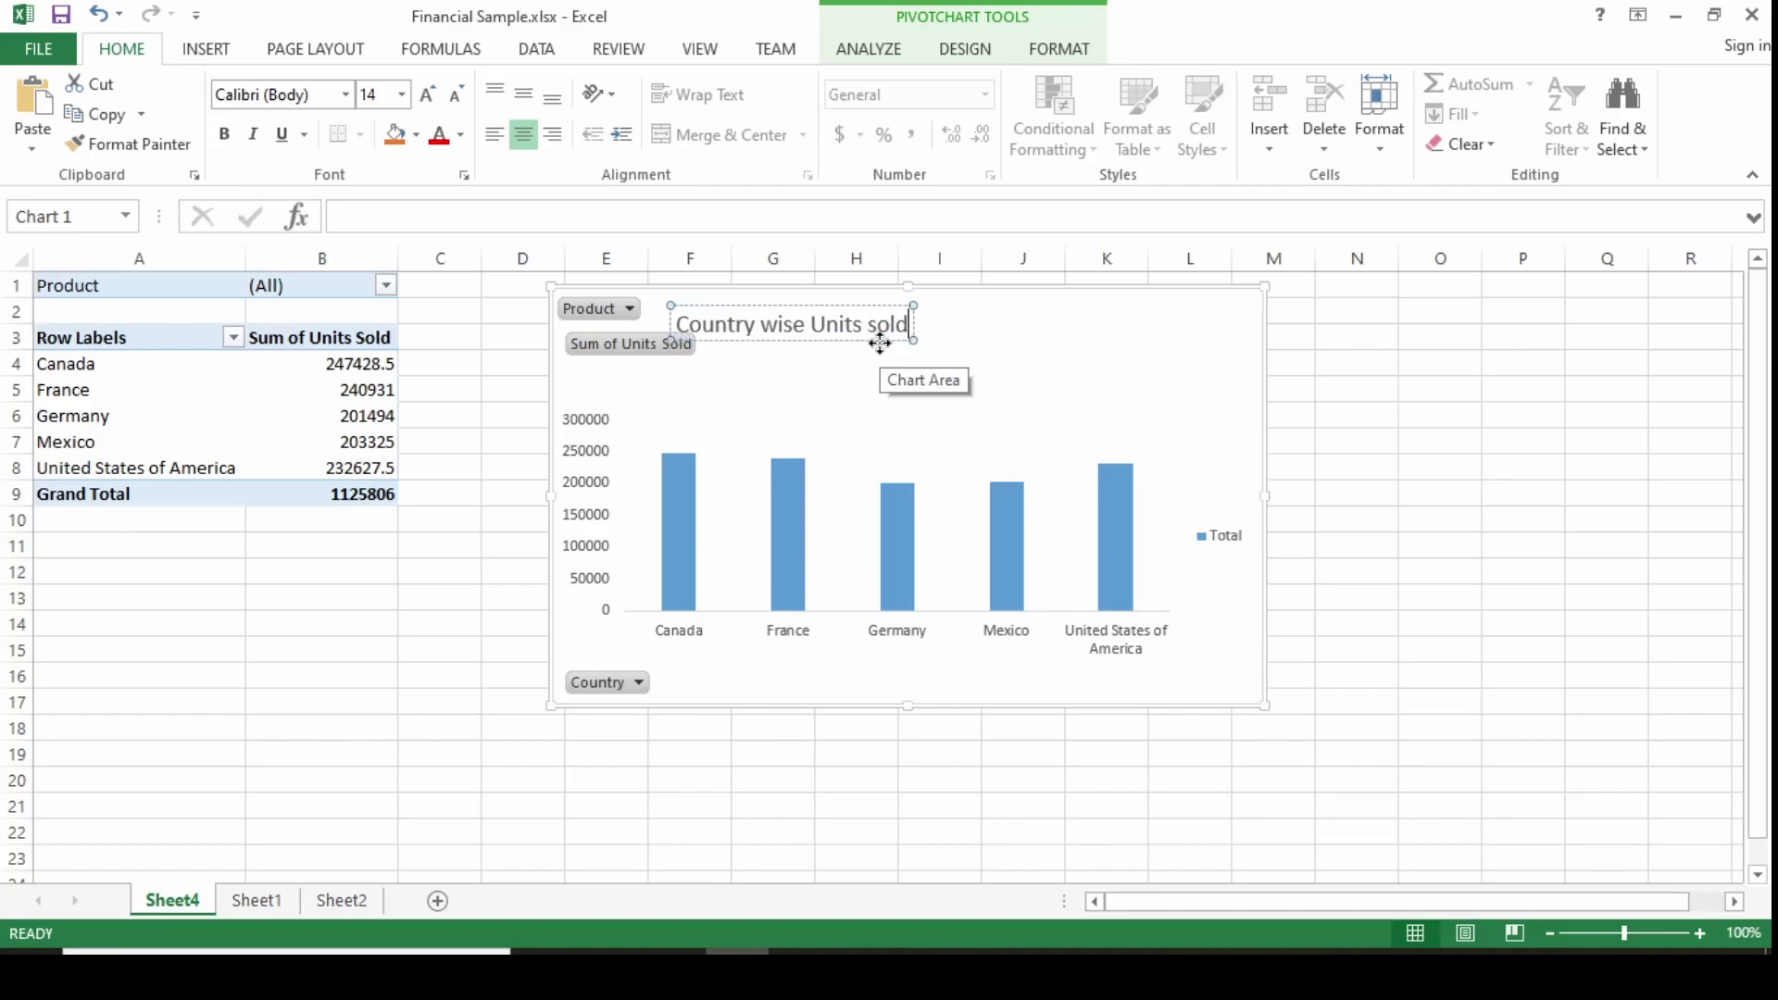
{"action": "left_click", "coordinate": [1409, 459]}
{"action": "left_click", "coordinate": [936, 329]}
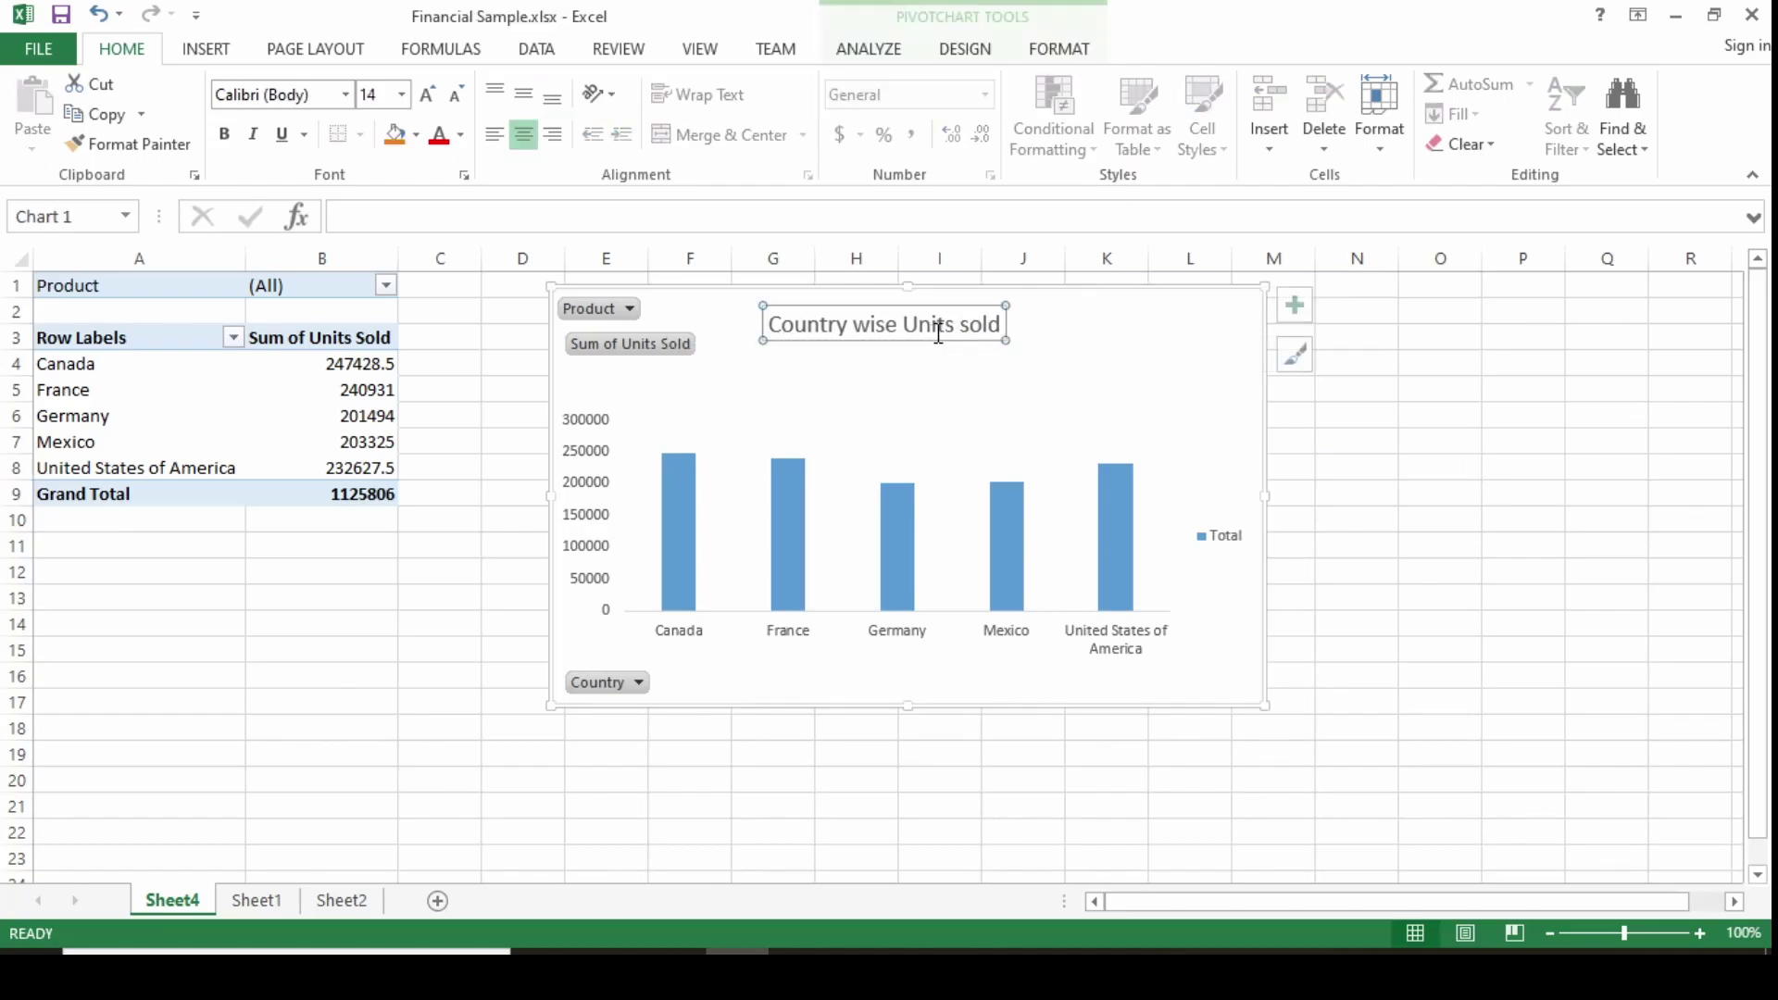
Step: Preview the Line, Pie, Bar, Area, X Y (Scatter), Stock, Surface, Radar and Combo chart types for the PivotChart
{"action": "left_click", "coordinate": [1077, 723]}
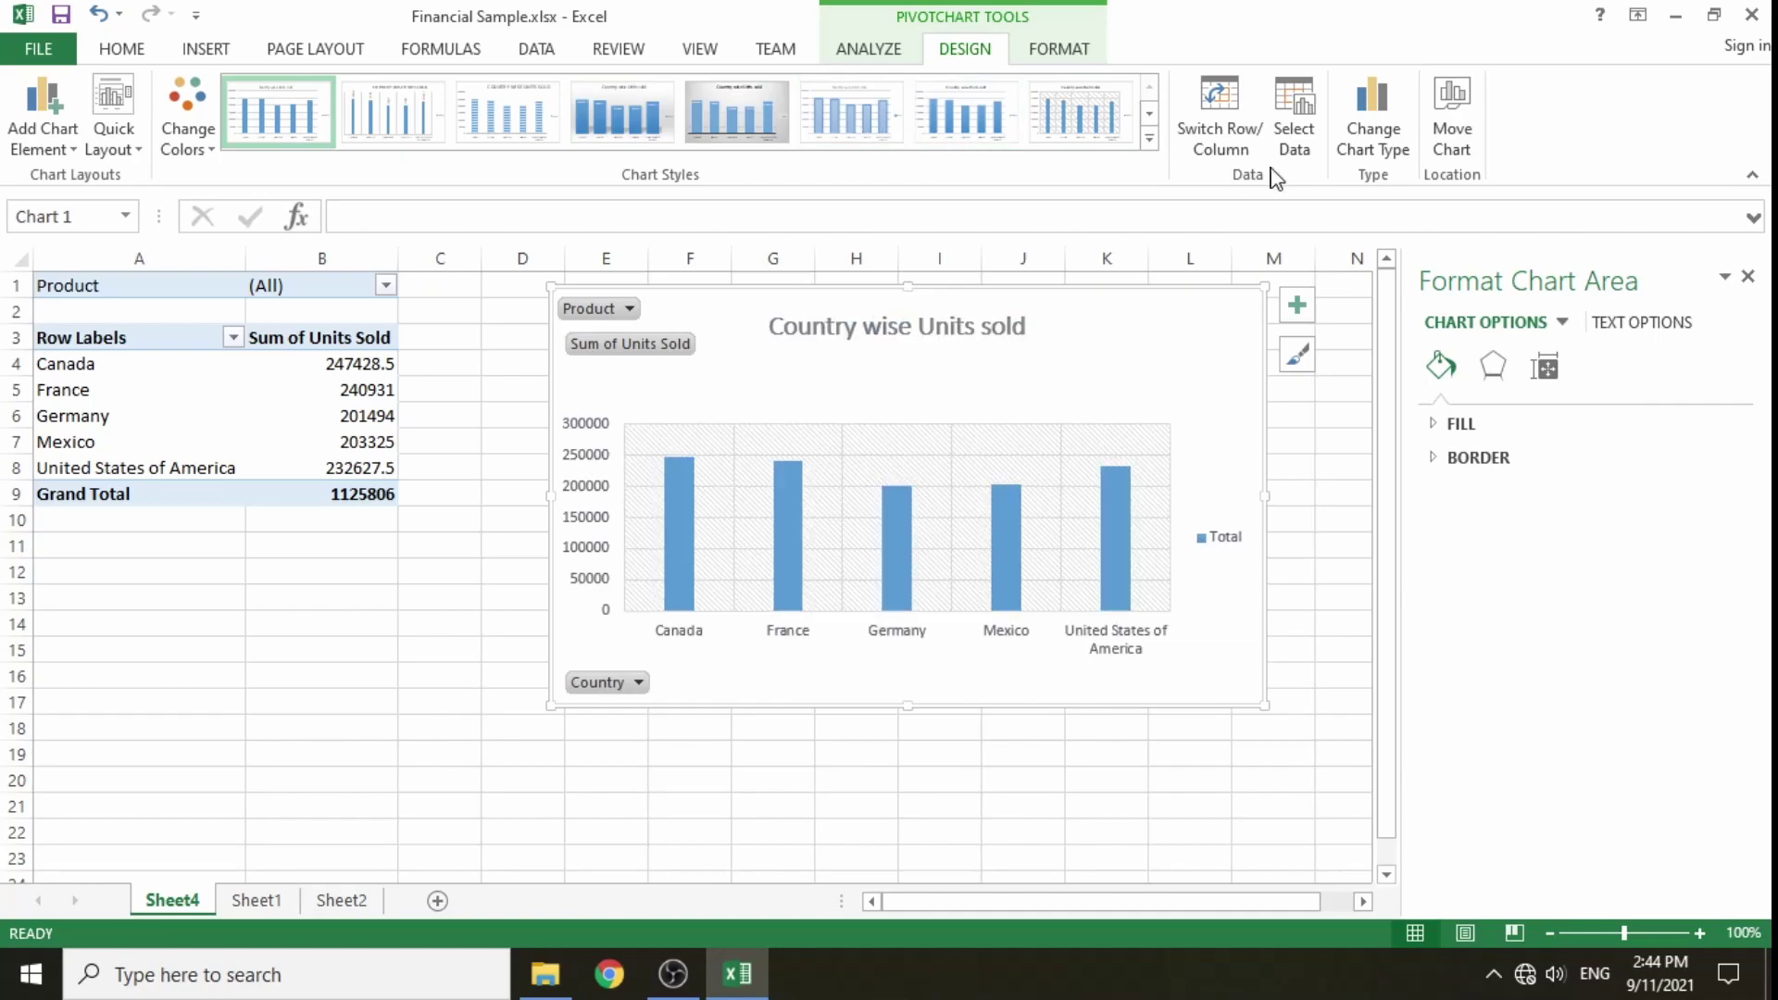
{"action": "left_click", "coordinate": [1373, 148]}
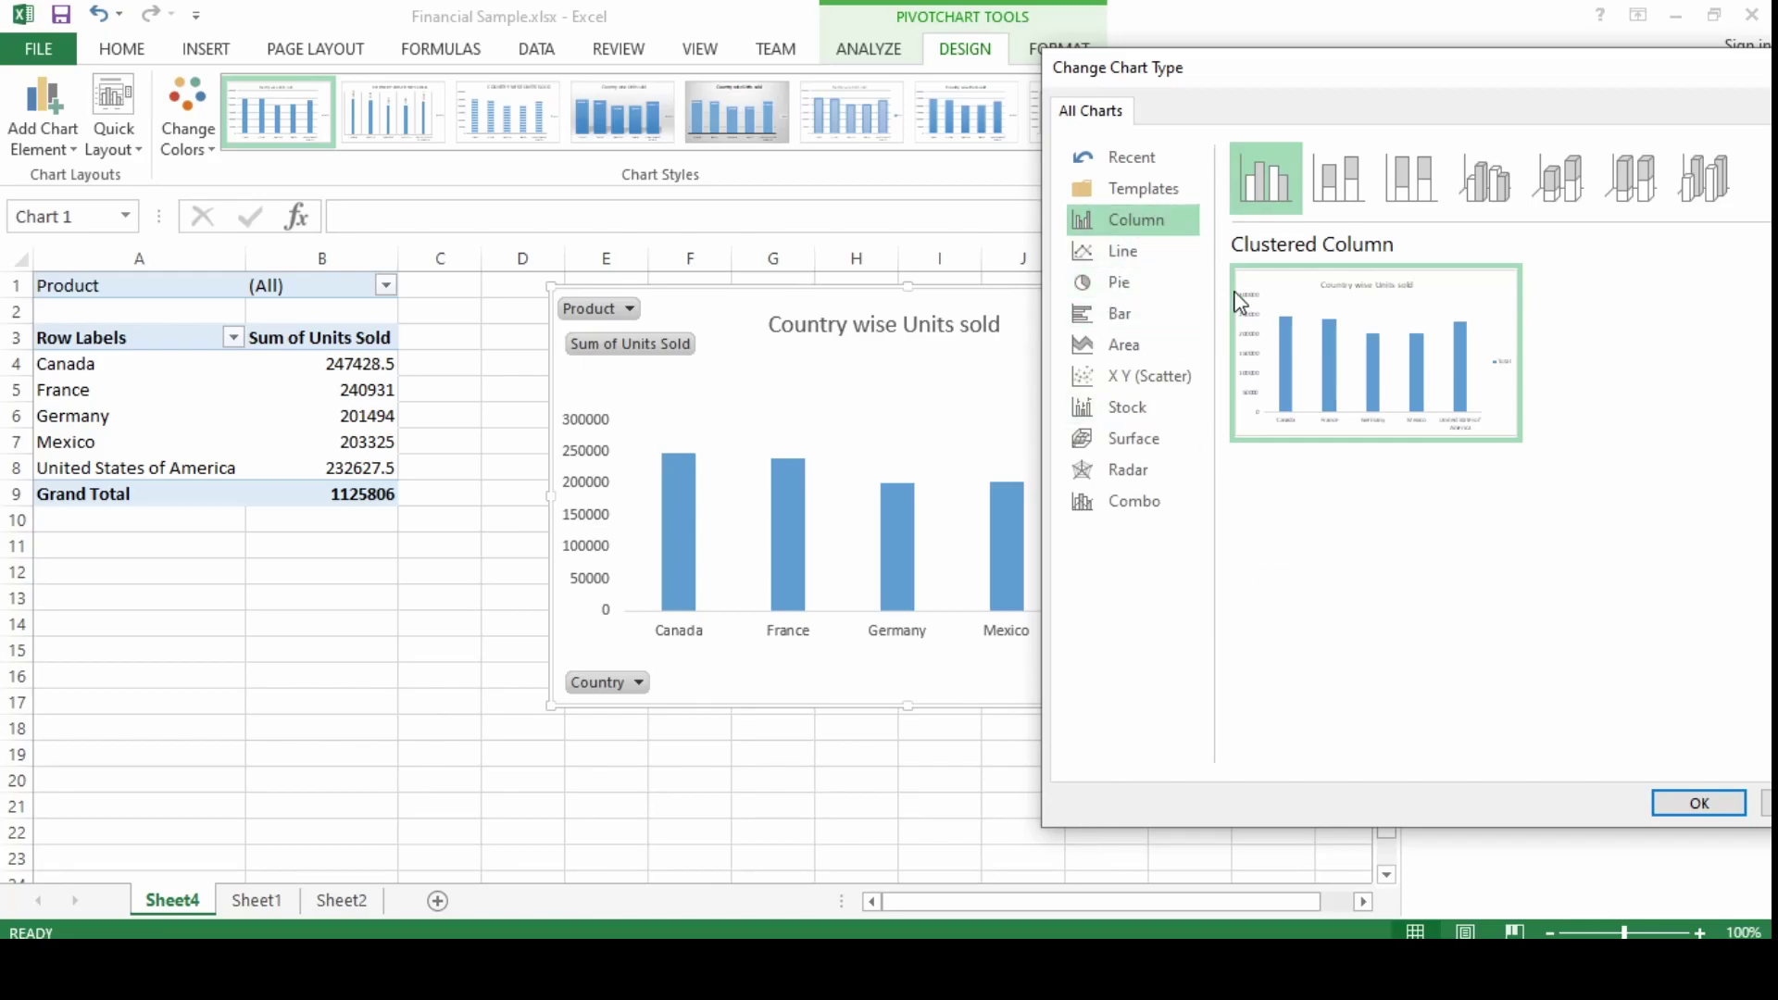
{"action": "left_click", "coordinate": [1163, 259]}
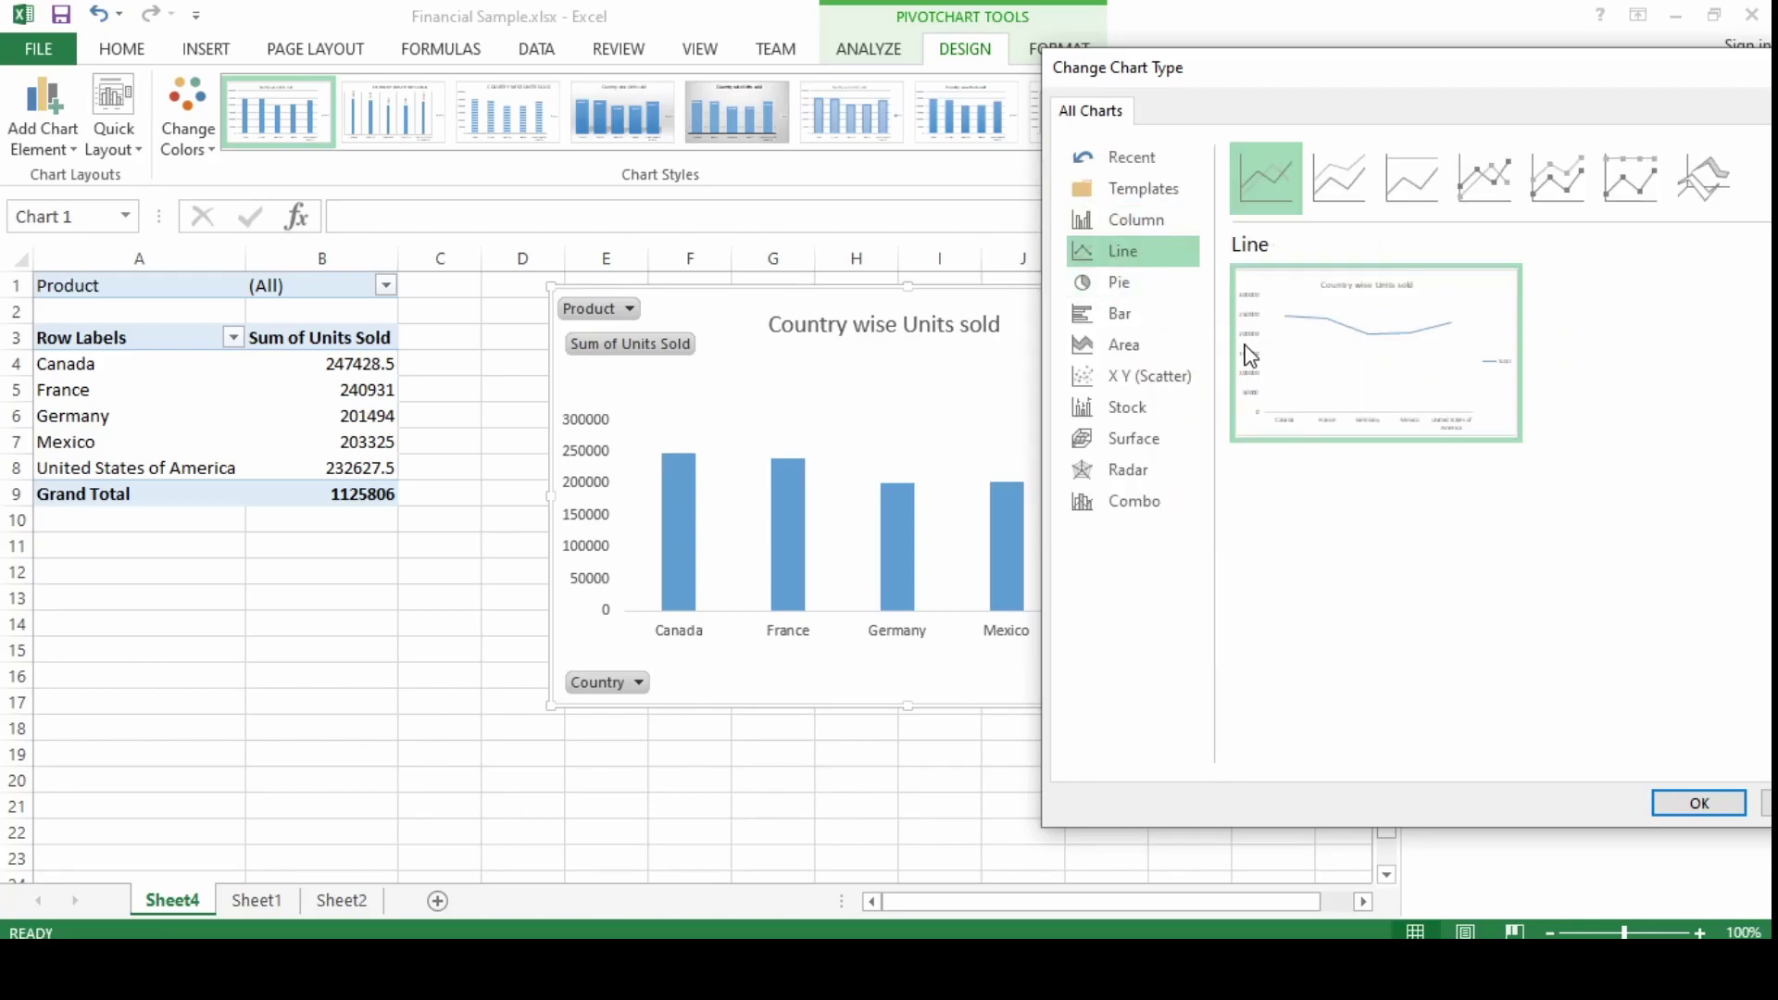
{"action": "mouse_move", "coordinate": [1307, 336]}
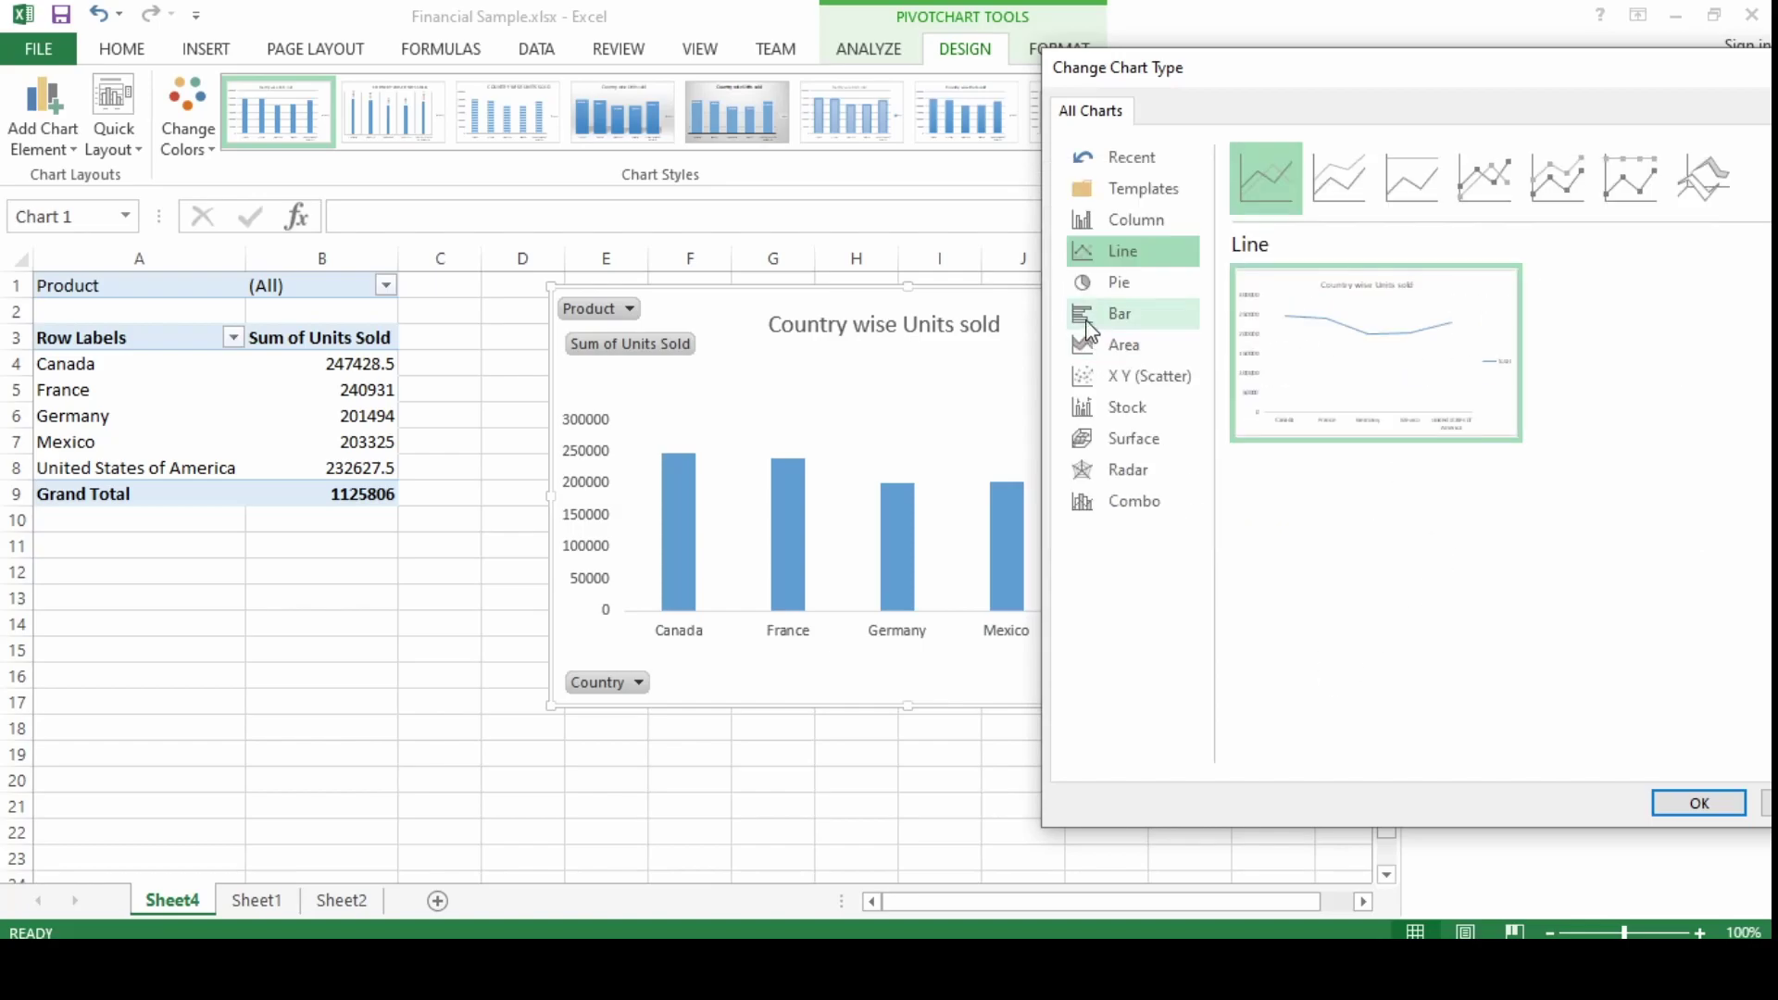
{"action": "left_click", "coordinate": [1120, 281]}
{"action": "mouse_move", "coordinate": [1402, 352]}
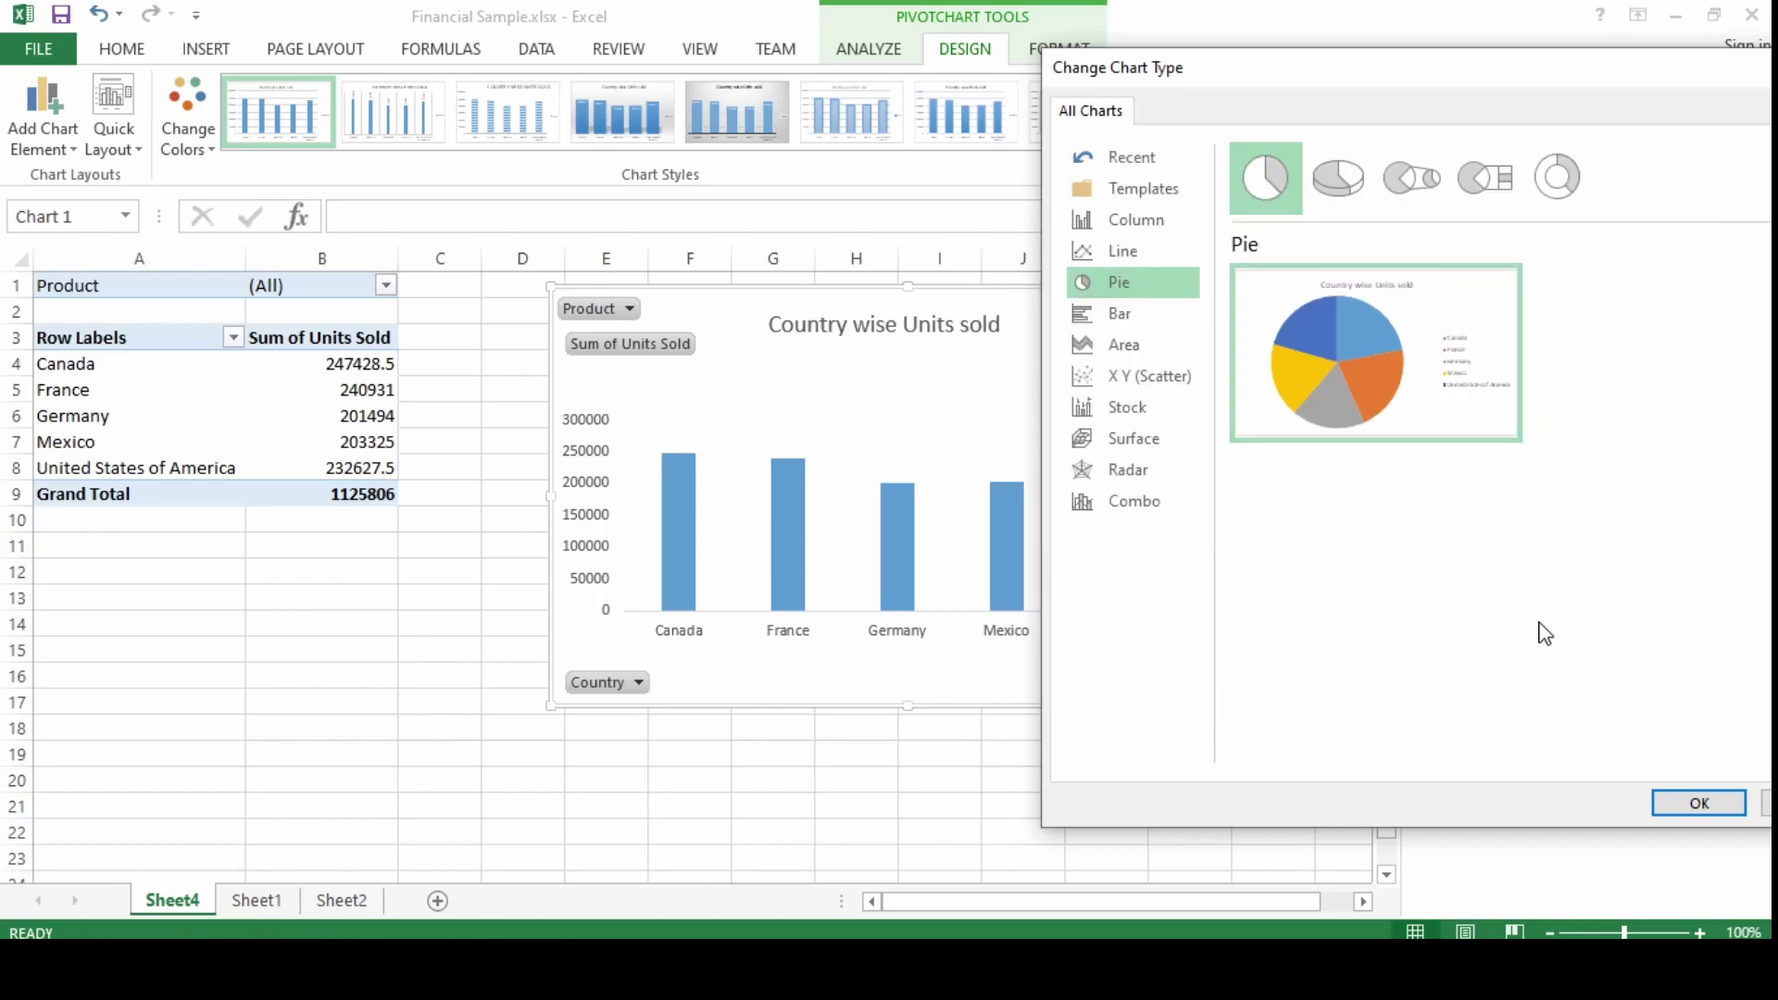
{"action": "left_click", "coordinate": [1148, 336]}
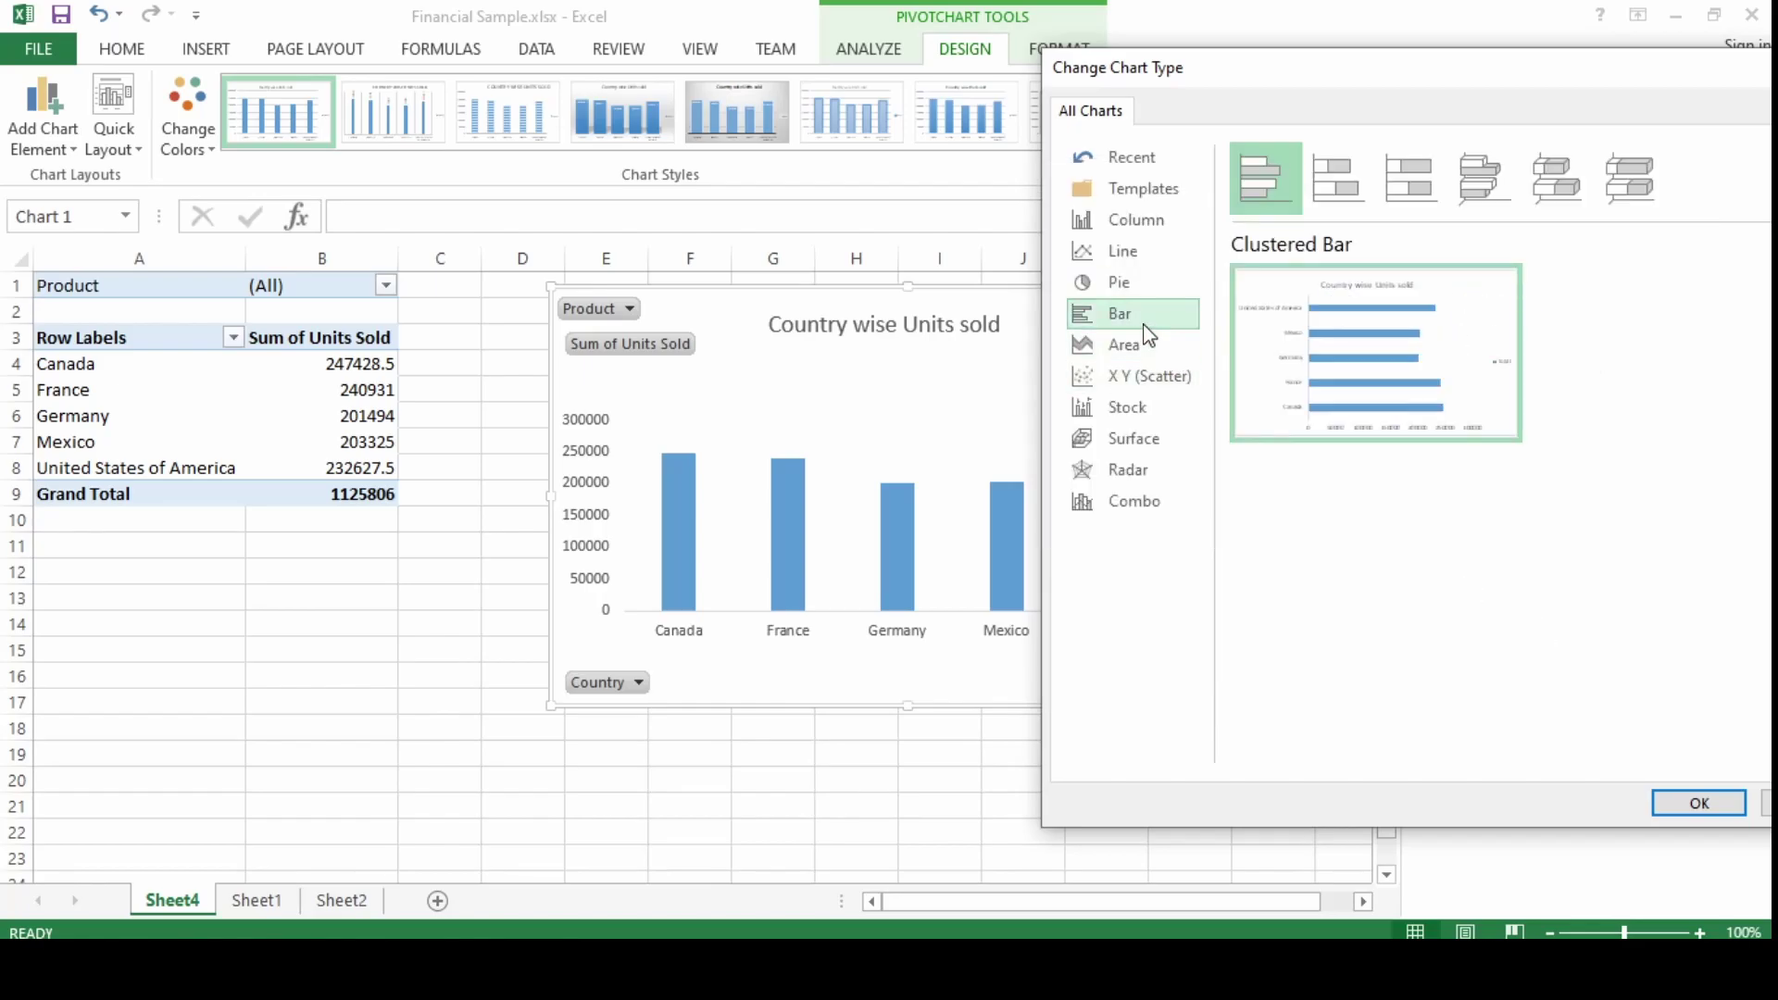
{"action": "left_click", "coordinate": [1146, 349]}
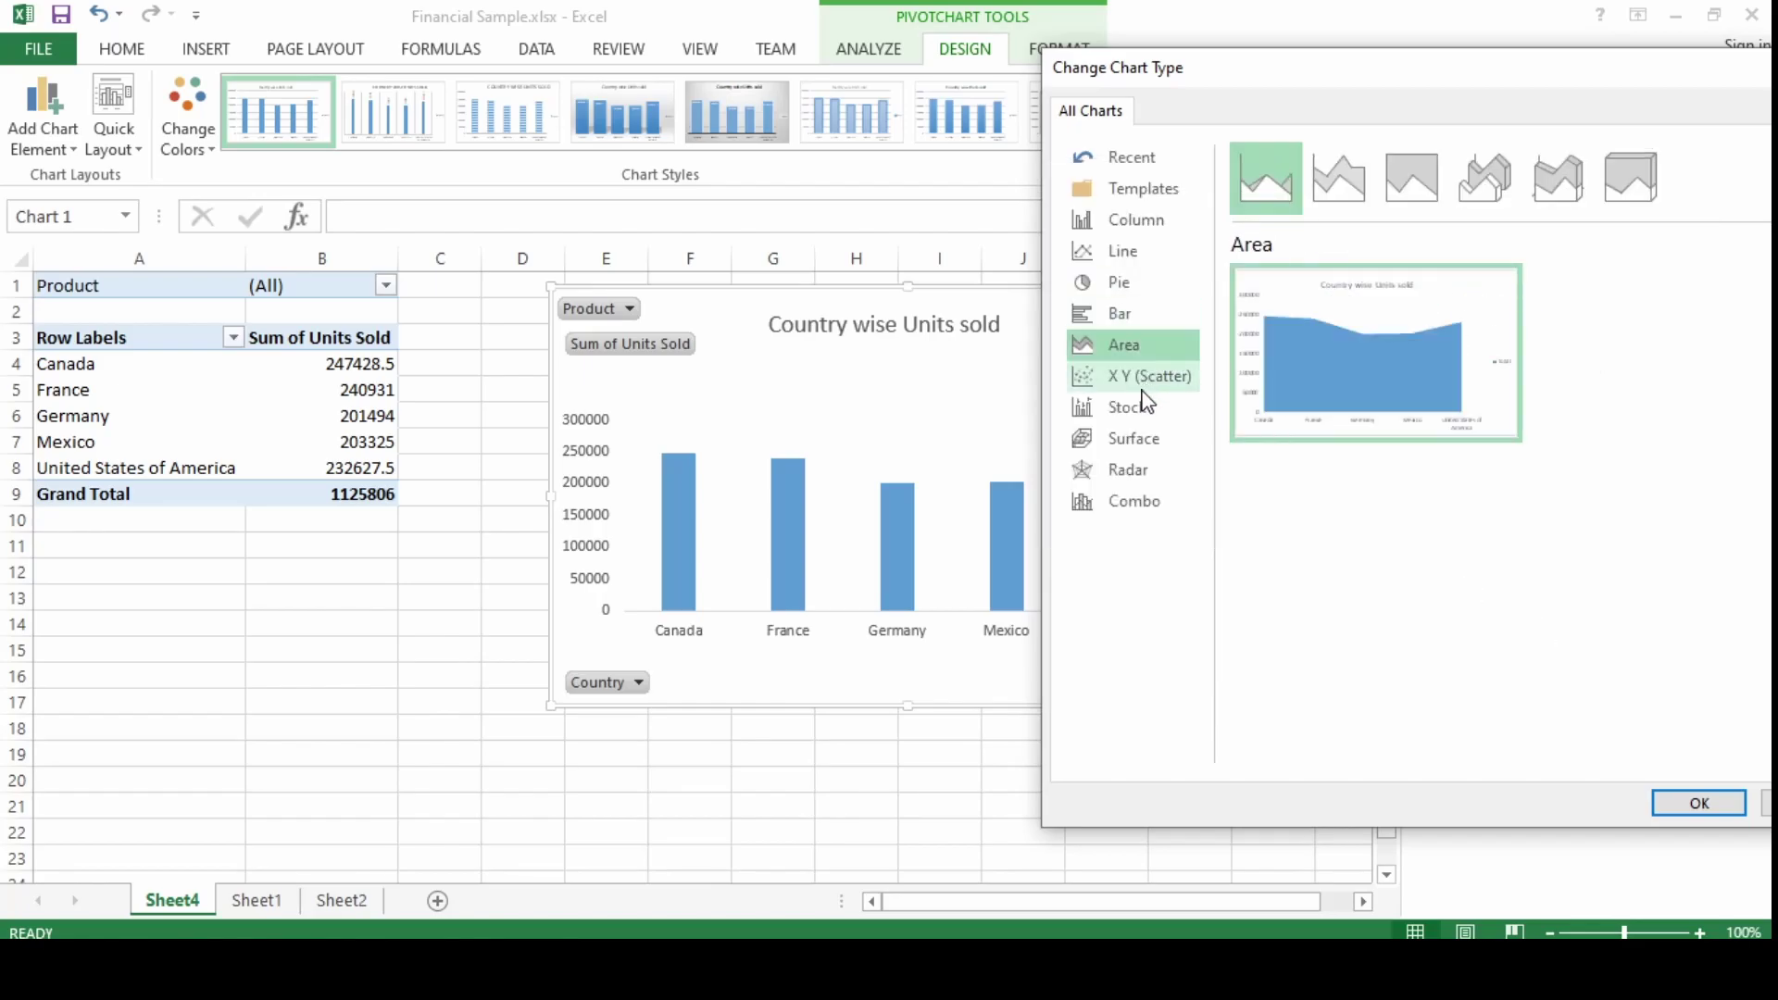
{"action": "left_click", "coordinate": [1145, 382]}
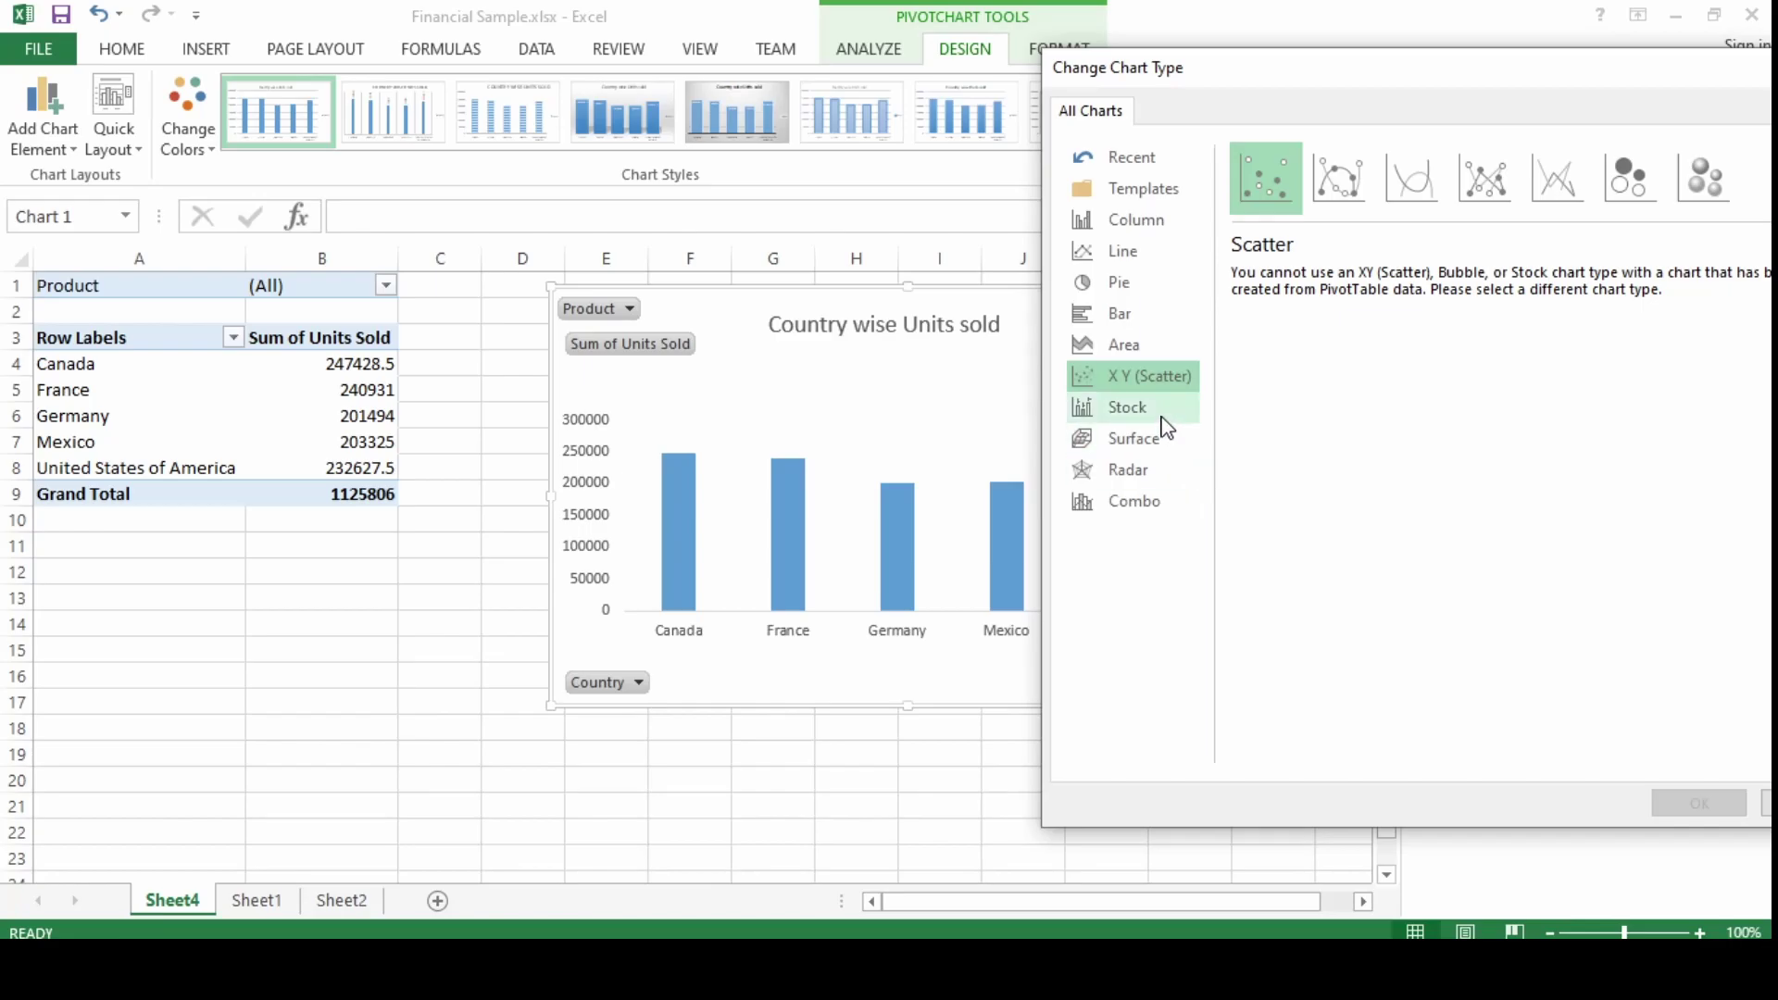
{"action": "left_click", "coordinate": [1158, 412]}
{"action": "left_click", "coordinate": [1158, 471]}
{"action": "left_click", "coordinate": [1158, 442]}
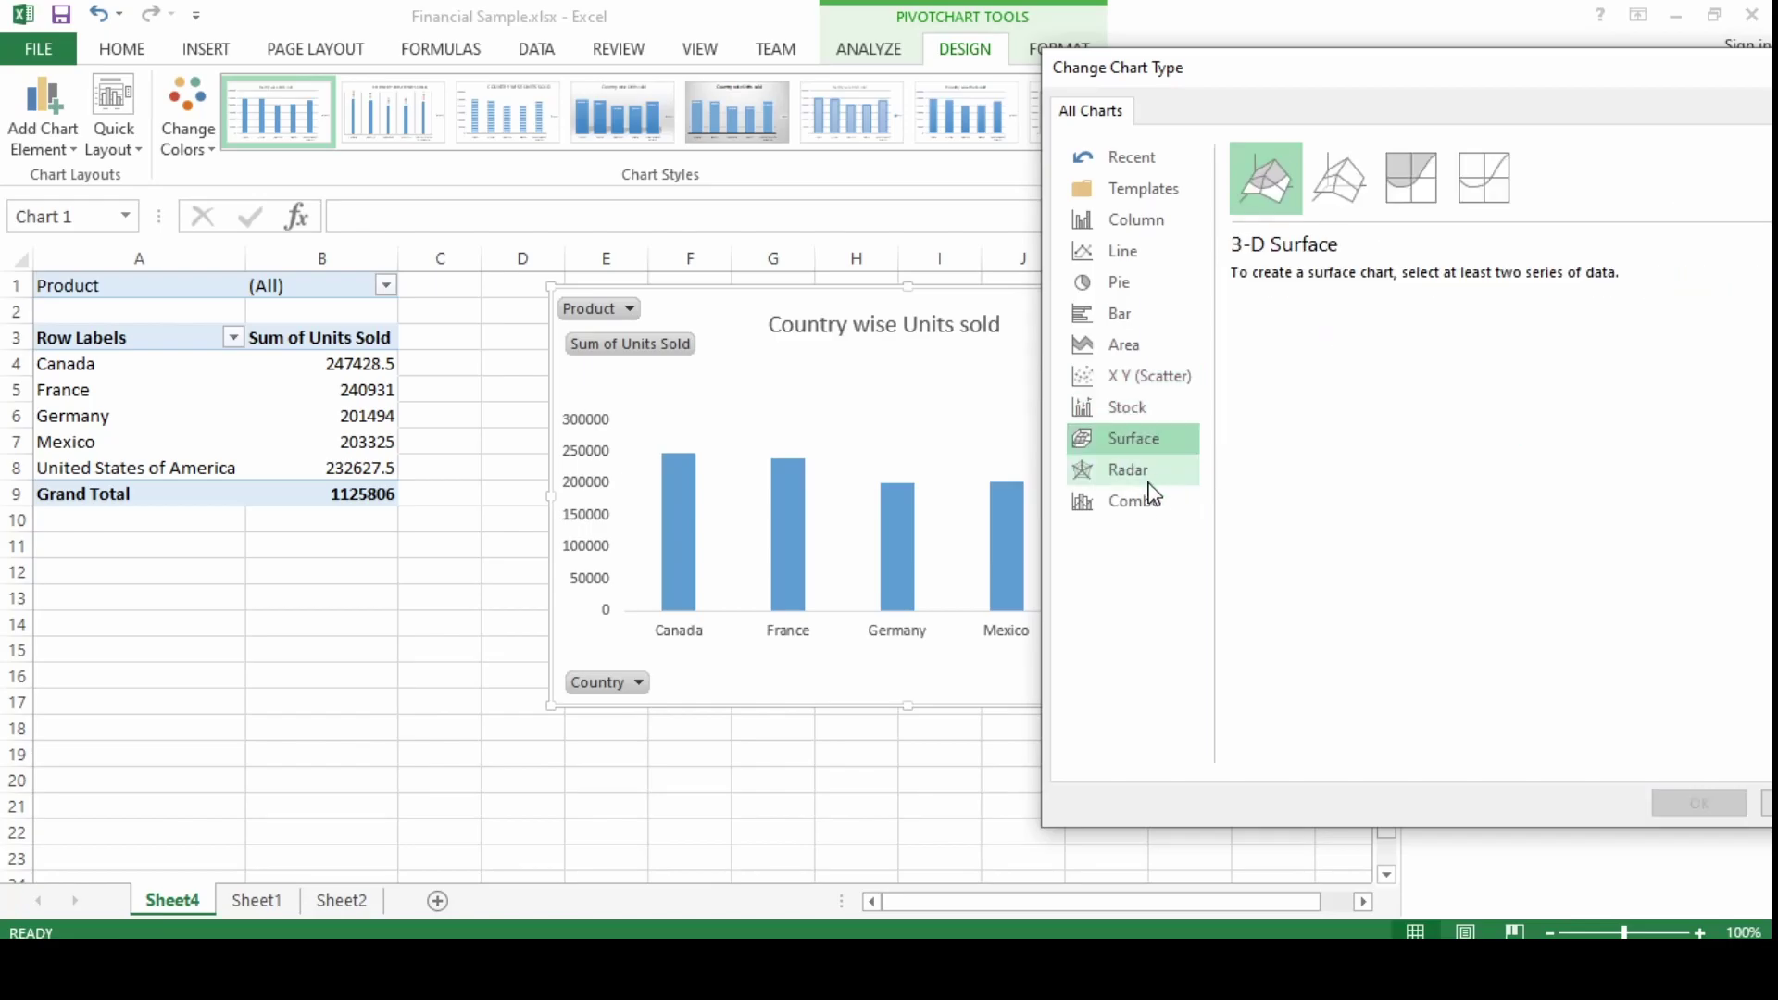
{"action": "left_click", "coordinate": [1152, 472]}
{"action": "left_click", "coordinate": [1148, 504]}
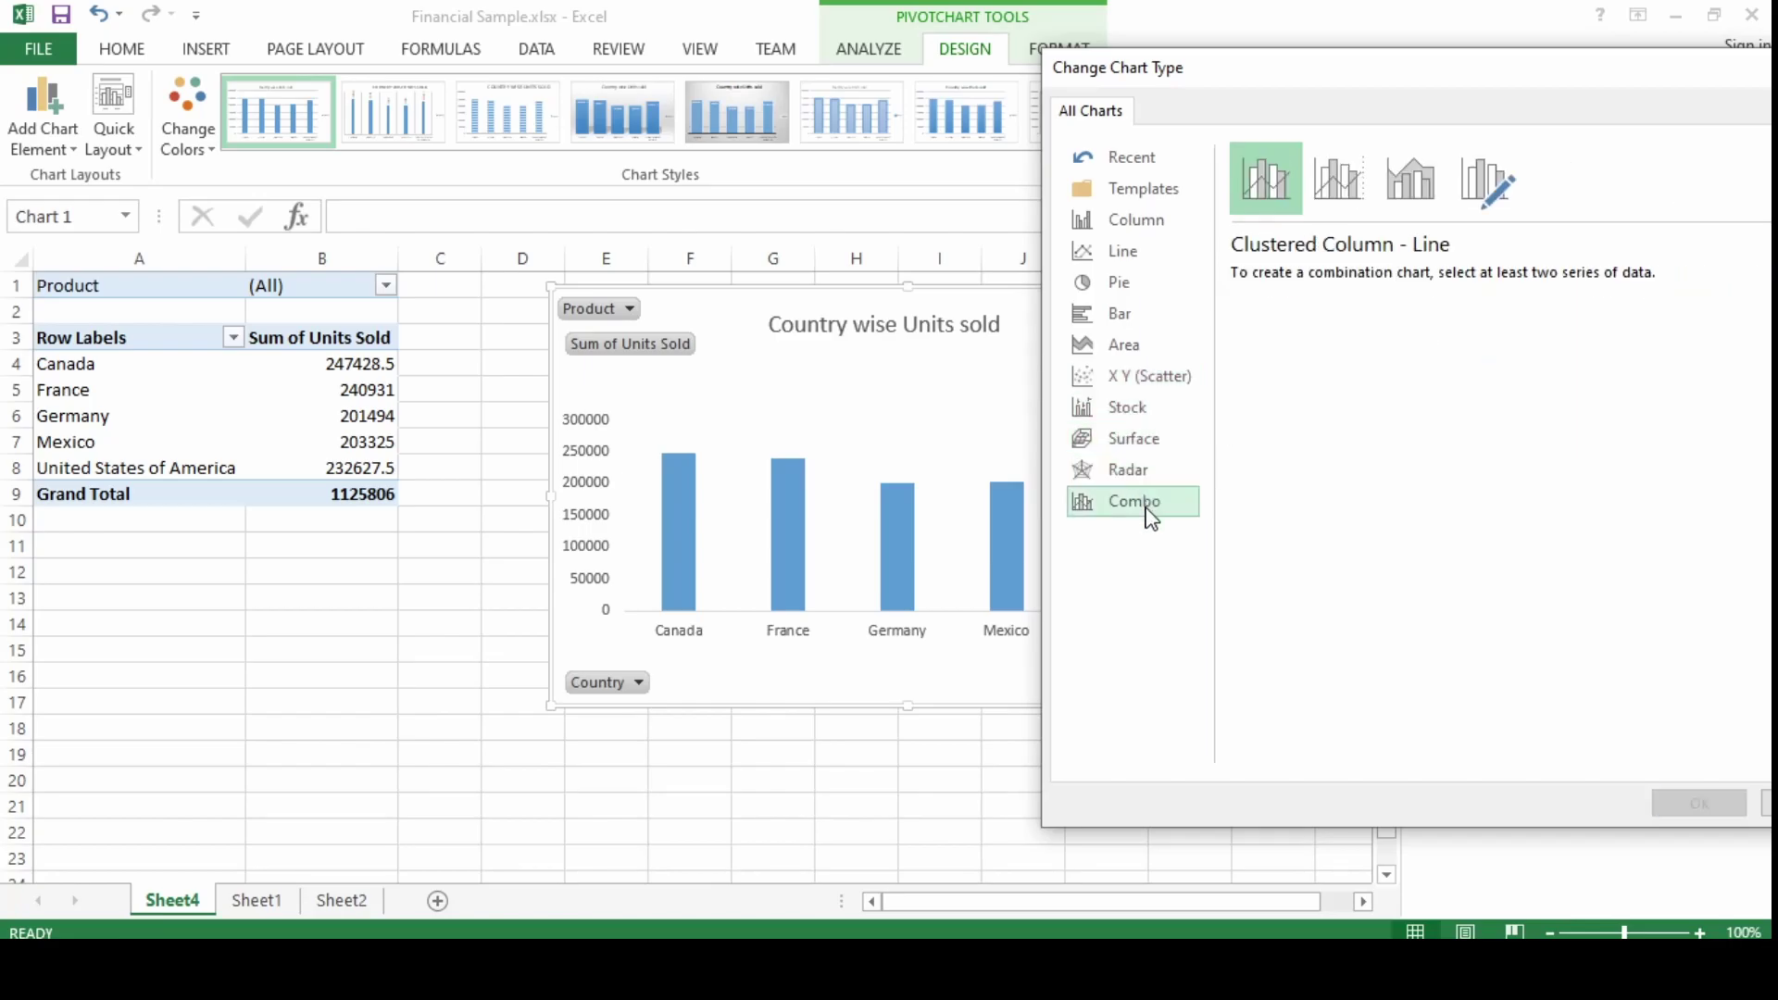
Step: Change the PivotChart to a Line with Markers chart and move it closer to the pivot table
{"action": "left_click", "coordinate": [1122, 252]}
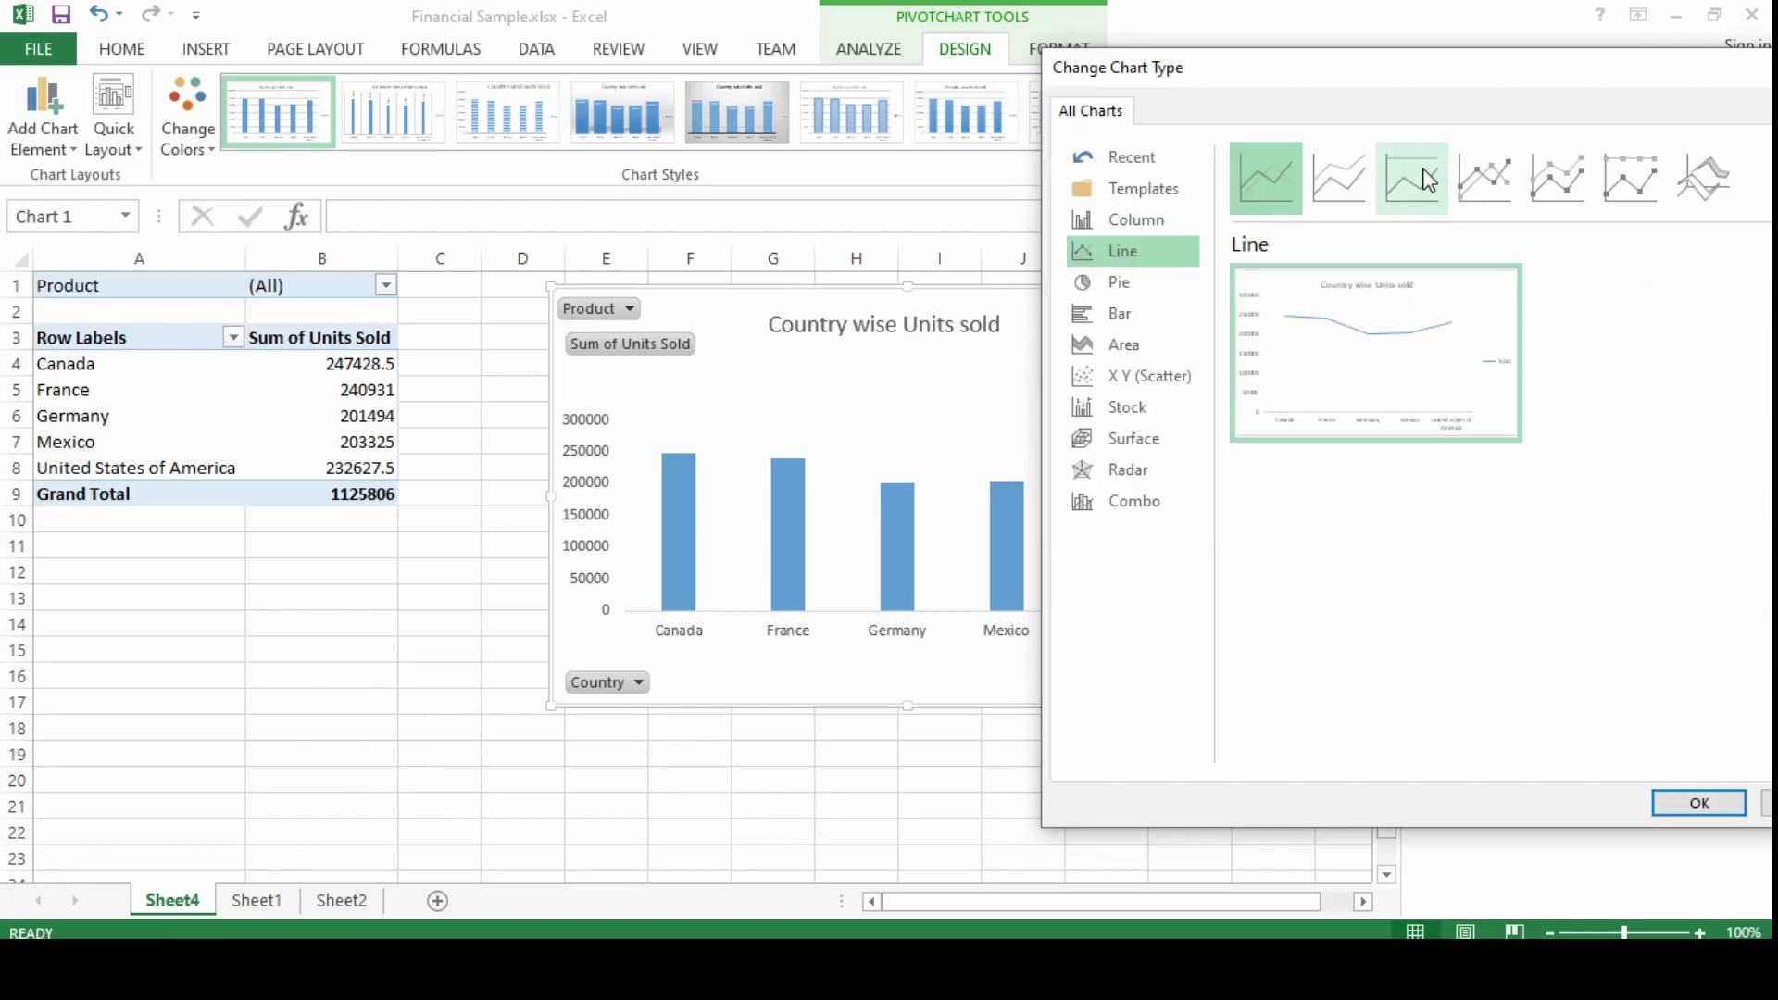
{"action": "left_click", "coordinate": [1493, 189]}
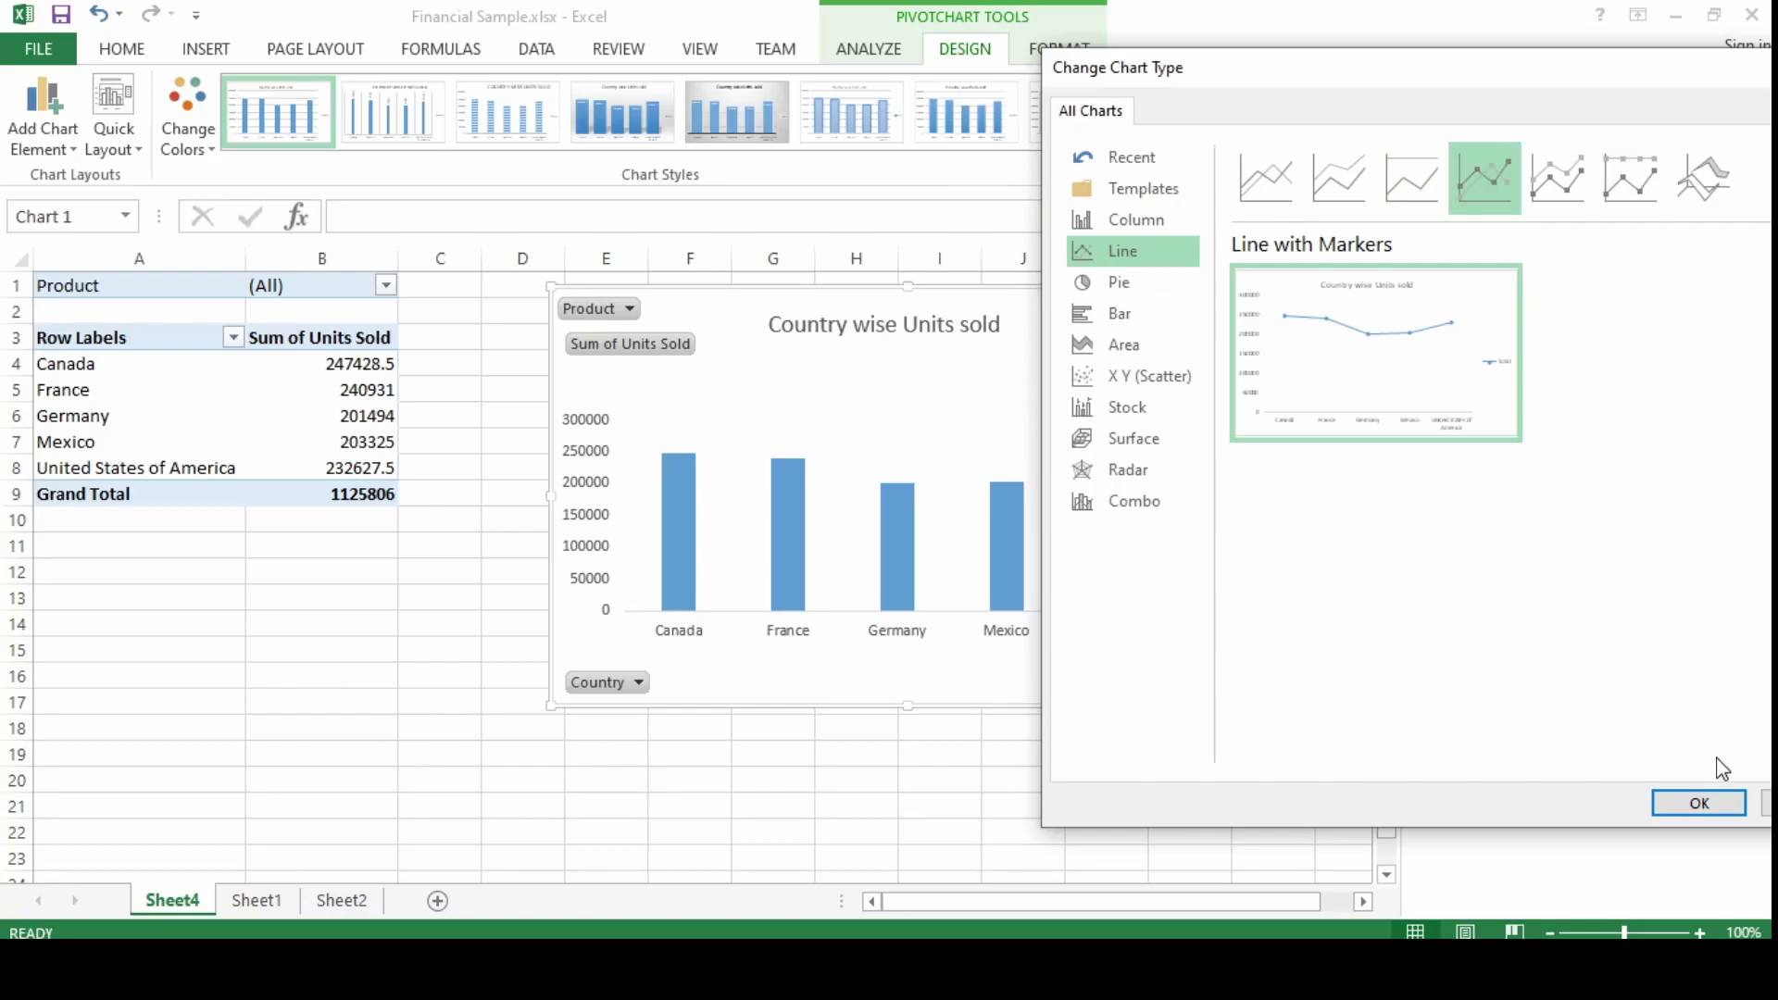
{"action": "left_click", "coordinate": [1702, 804]}
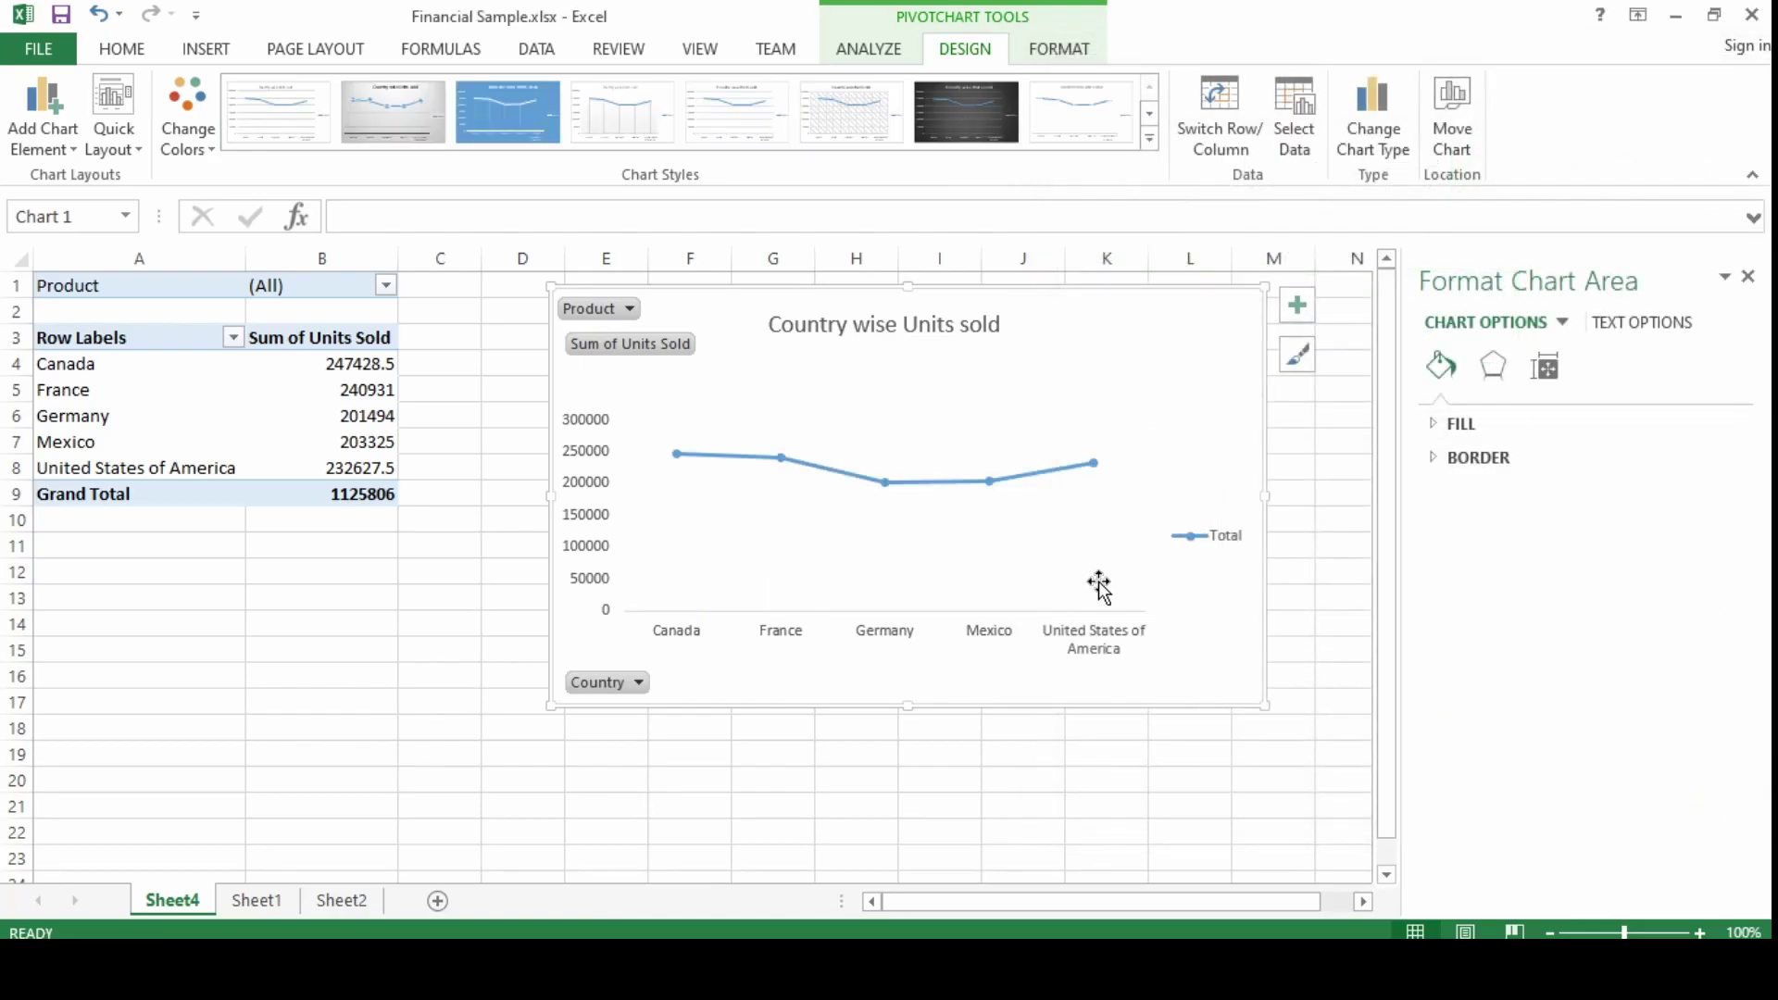
{"action": "left_click_drag", "start_coordinate": [1220, 683], "coordinate": [1159, 686]}
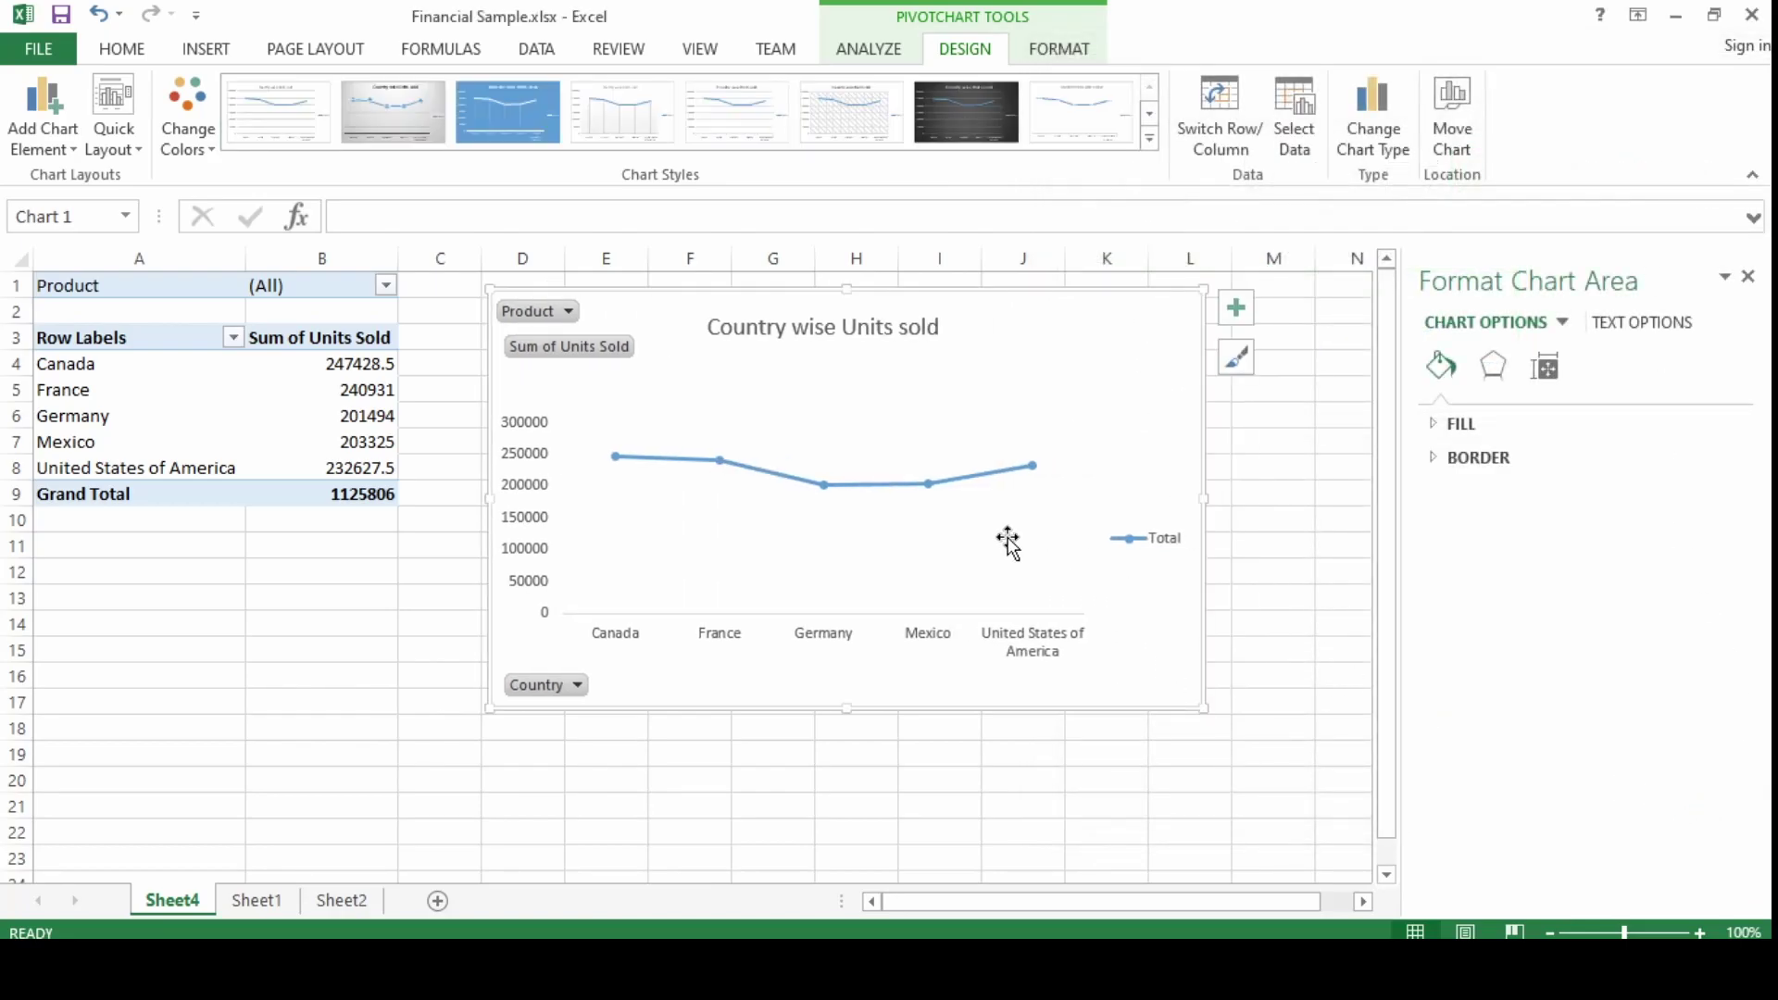
Step: Add data labels to the Total series line in the PivotChart
{"action": "left_click", "coordinate": [991, 478]}
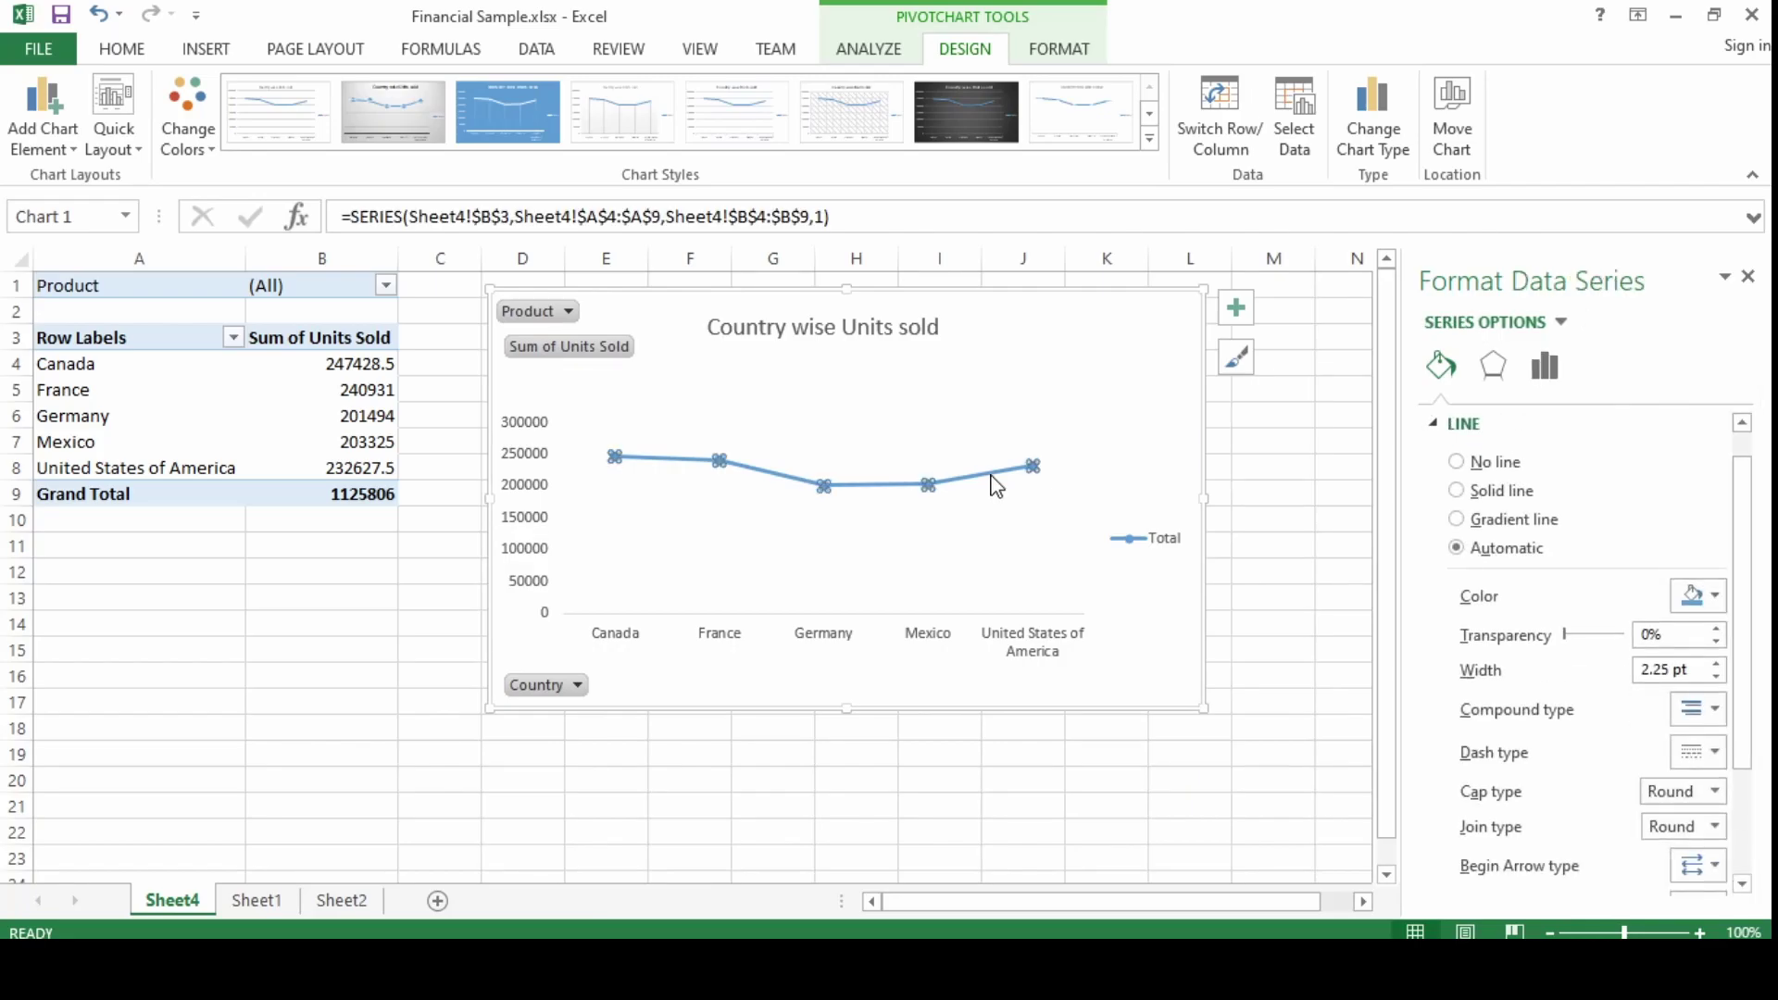
{"action": "right_click", "coordinate": [966, 479]}
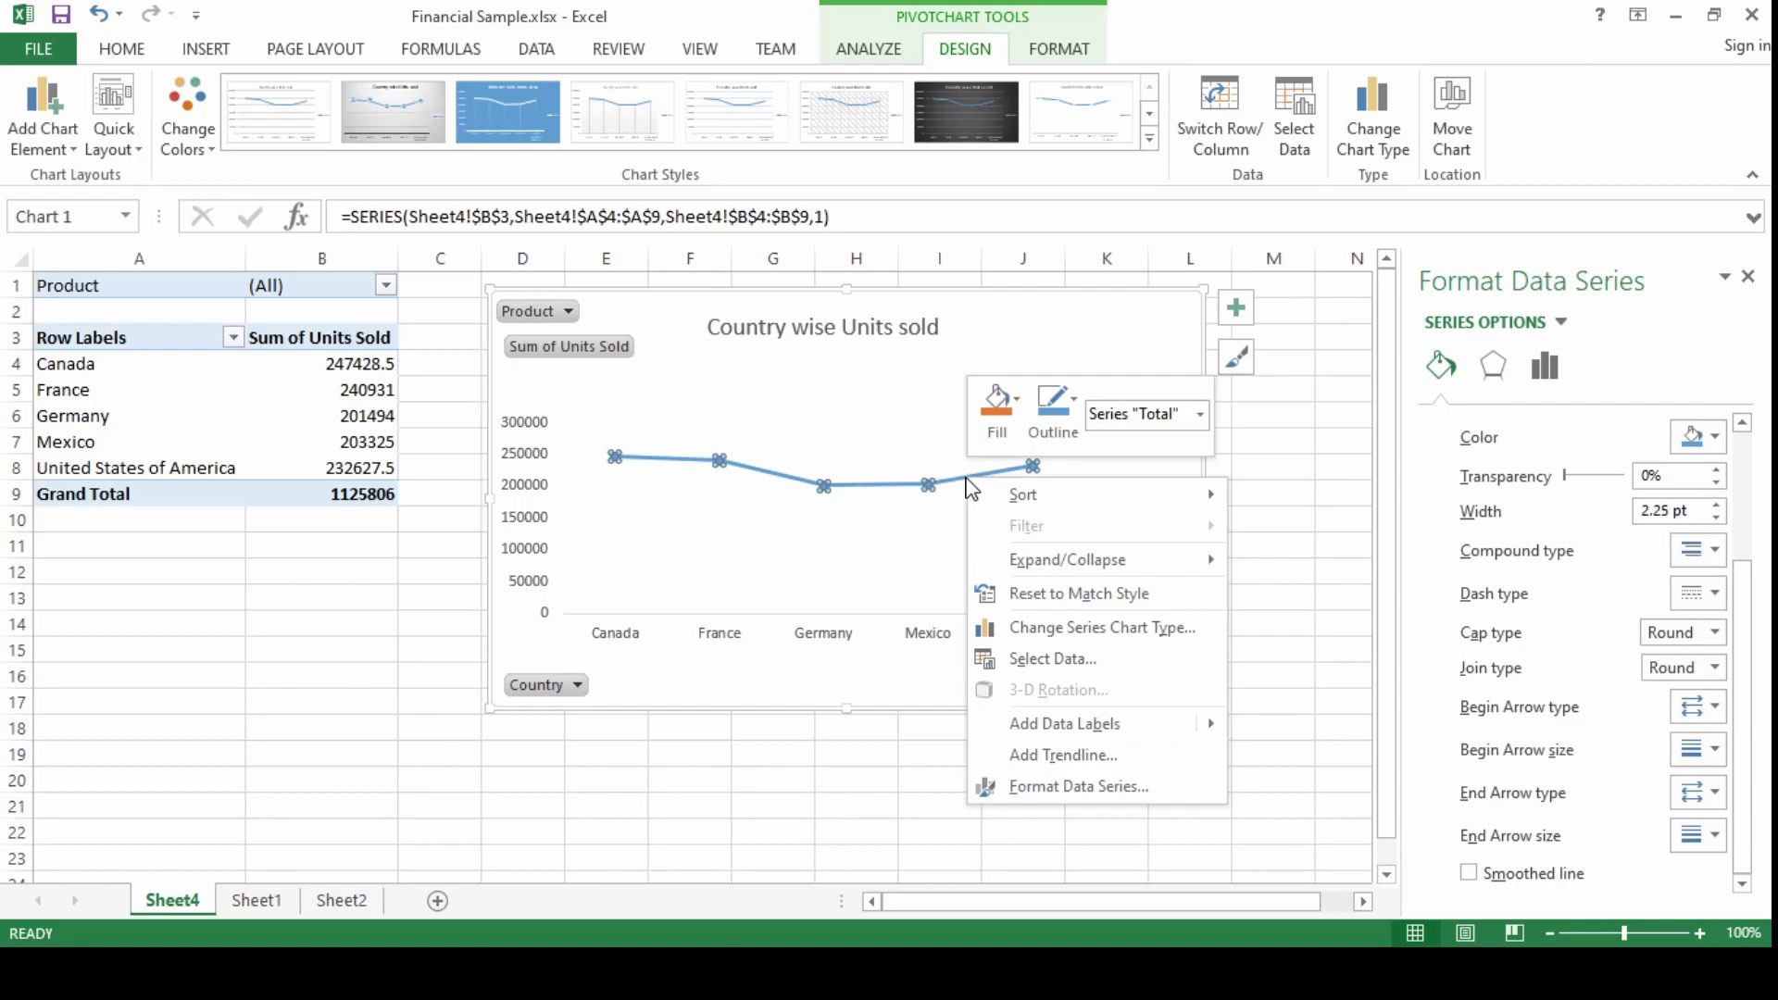
{"action": "mouse_move", "coordinate": [1055, 723]}
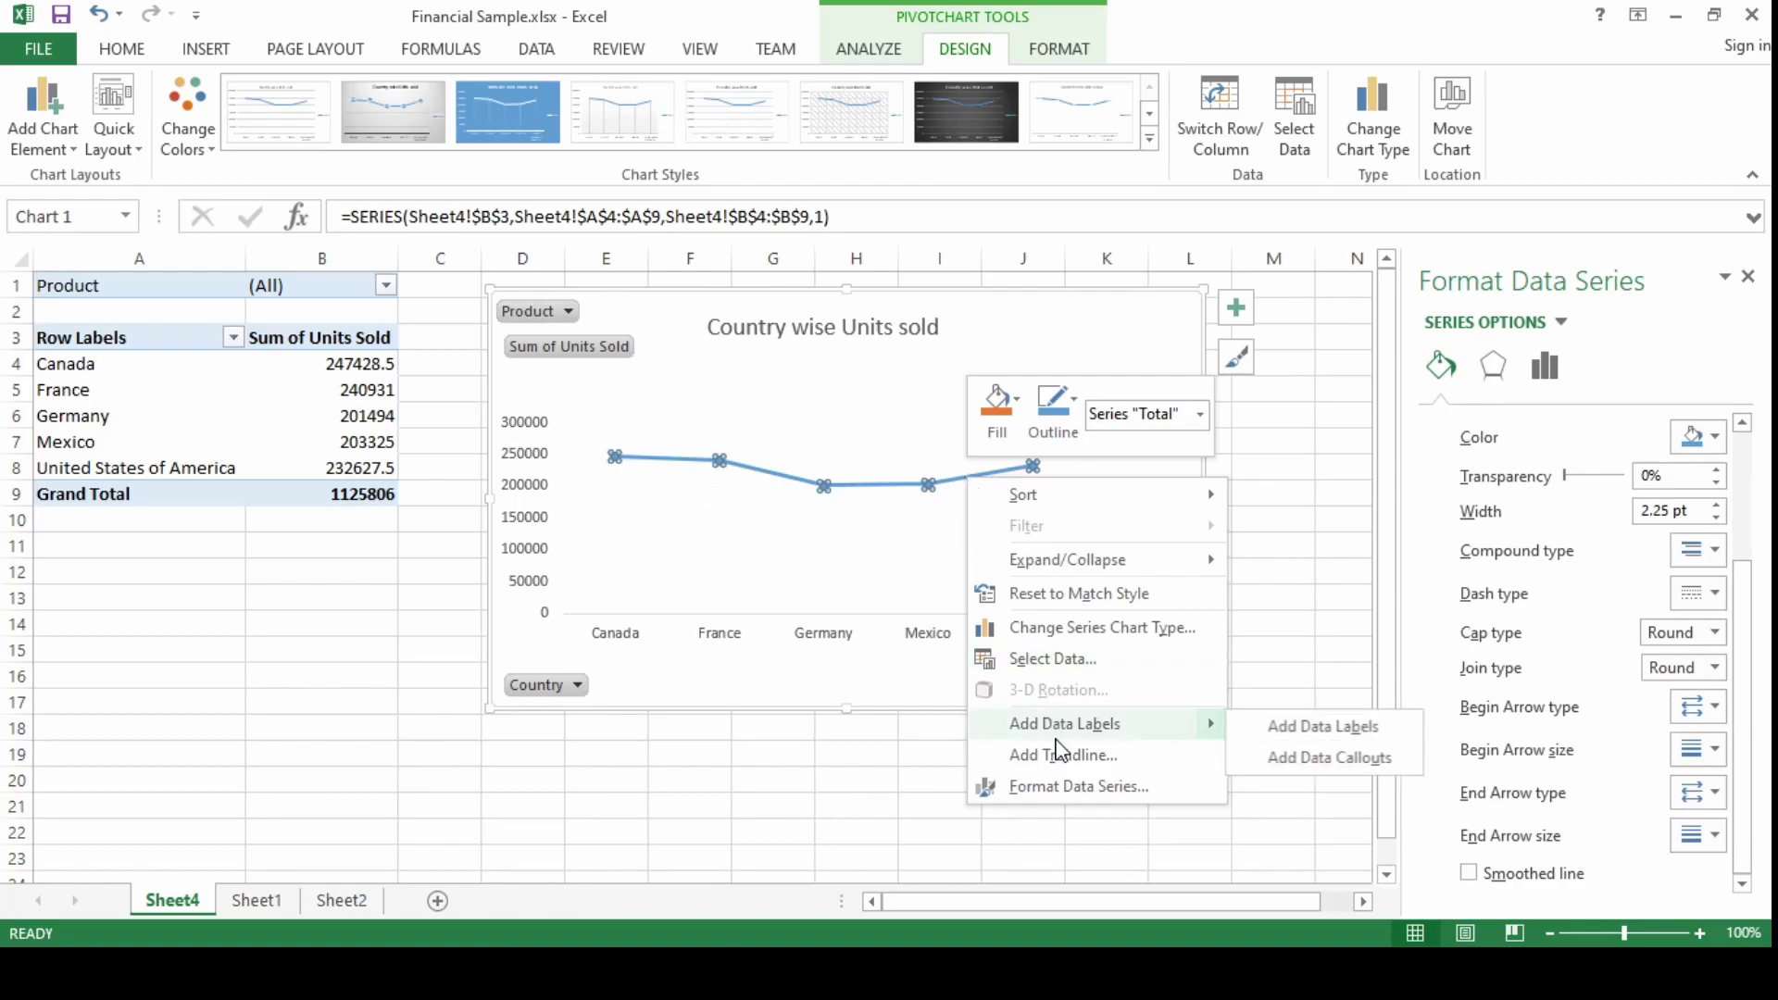
{"action": "left_click", "coordinate": [1301, 736]}
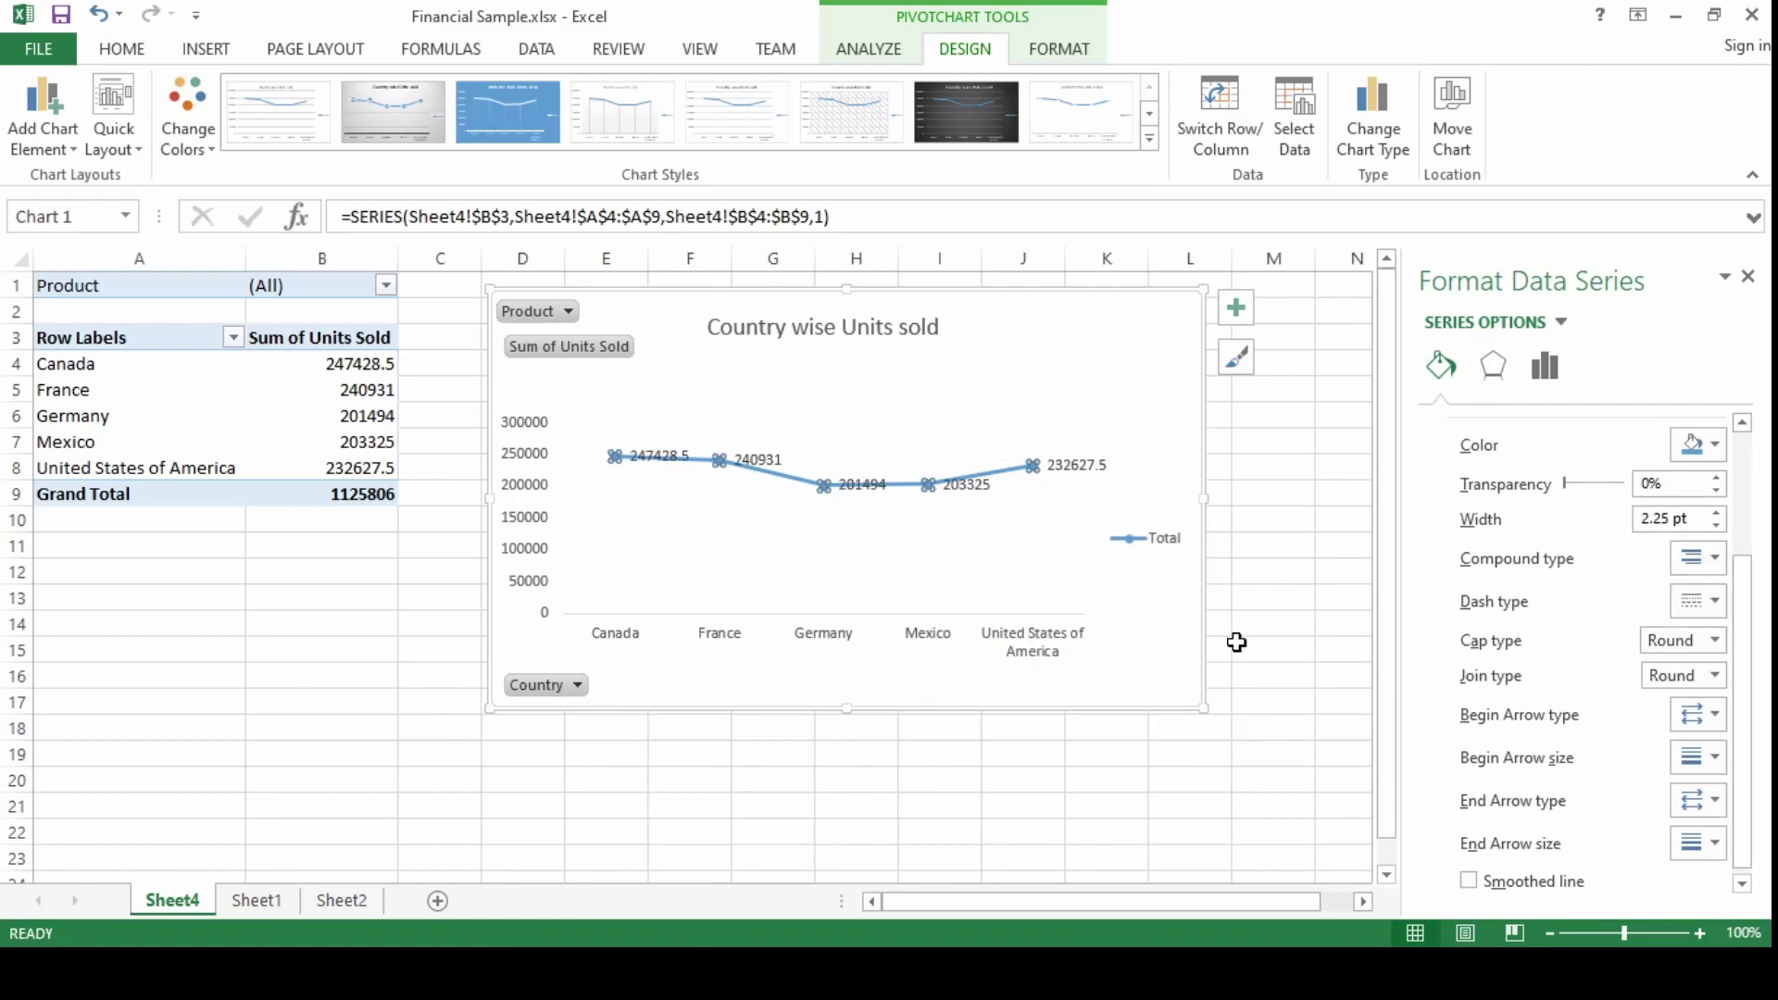
Step: Try the Center, Left, Right and Above positions for the line's data labels, and set them to Below
{"action": "left_click", "coordinate": [1093, 475]}
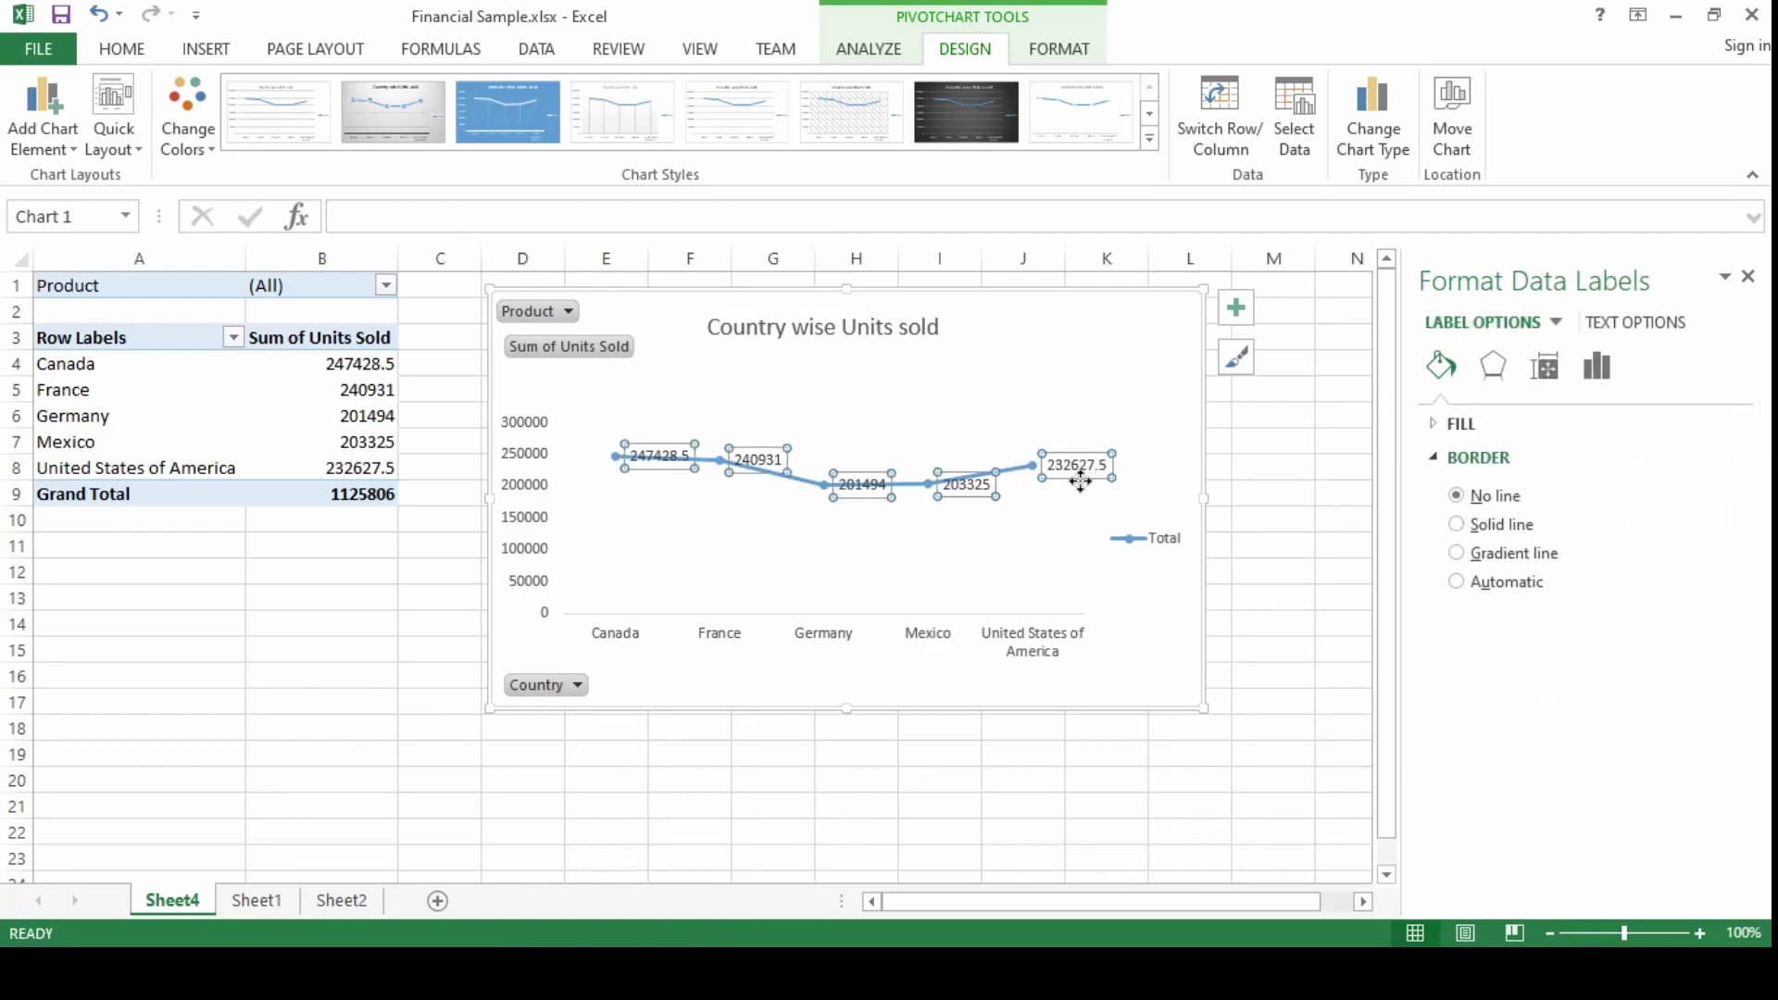
{"action": "right_click", "coordinate": [1081, 480]}
{"action": "left_click", "coordinate": [1165, 748]}
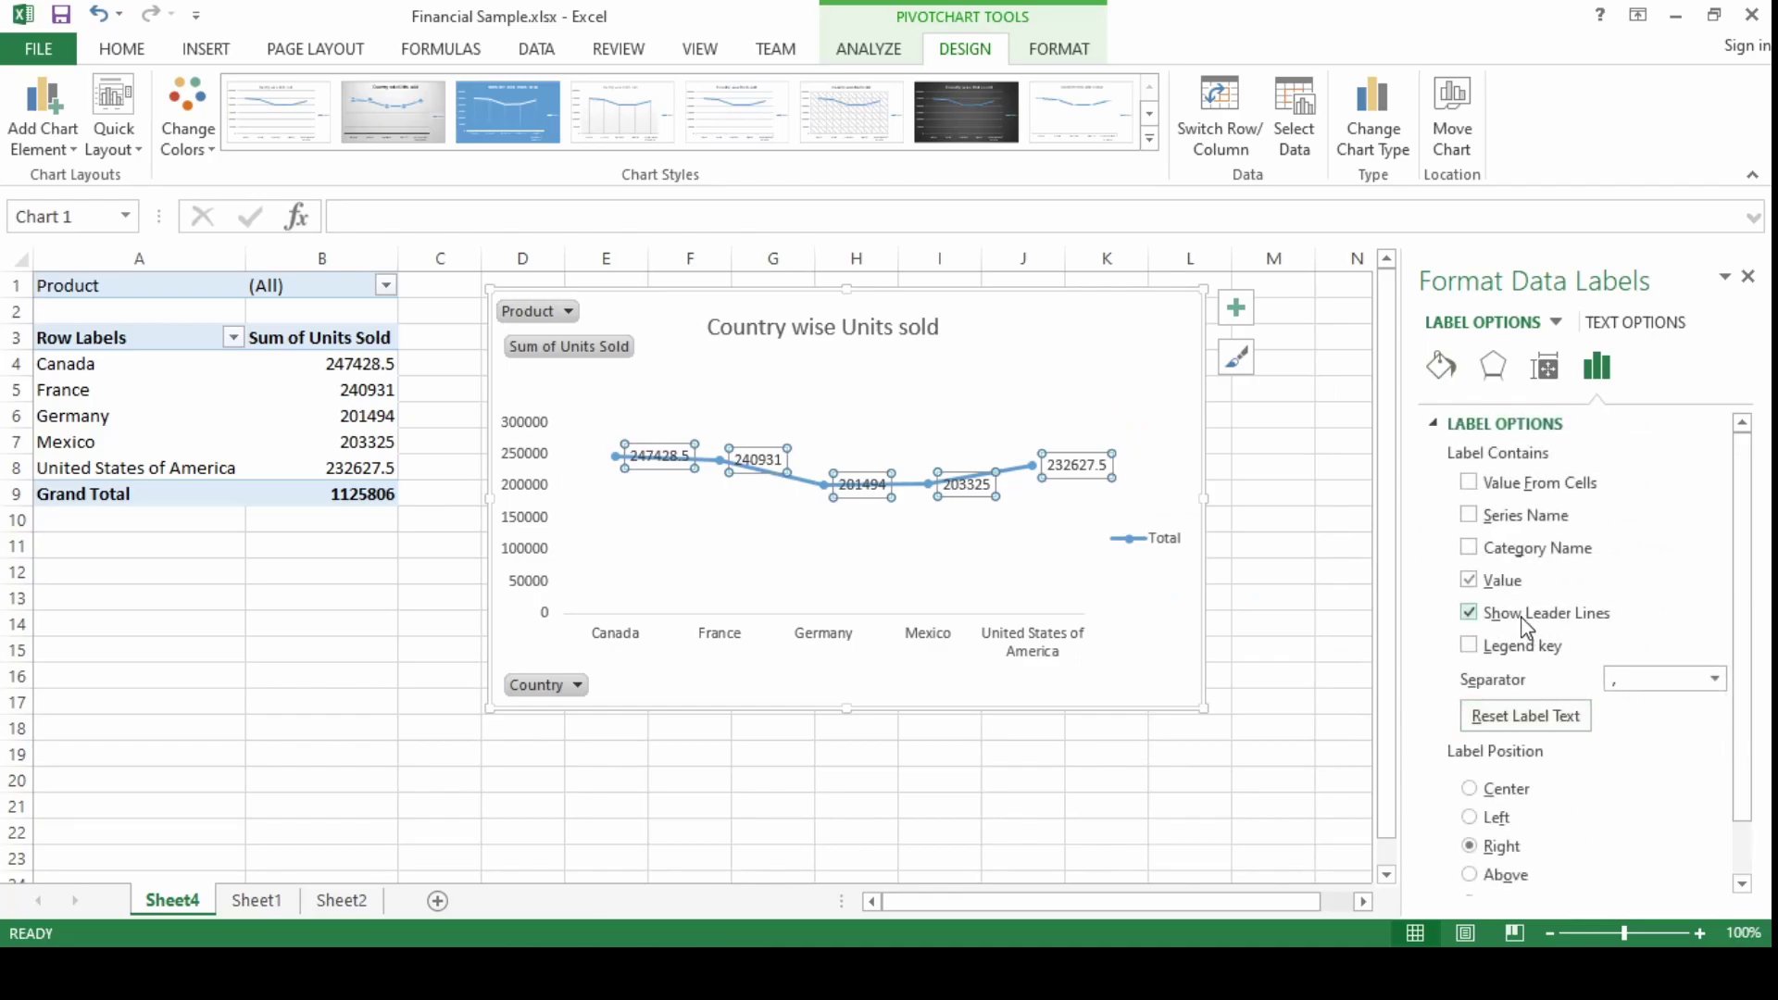
{"action": "scroll", "coordinate": [1551, 737], "scroll_direction": "down", "scroll_amount": 1}
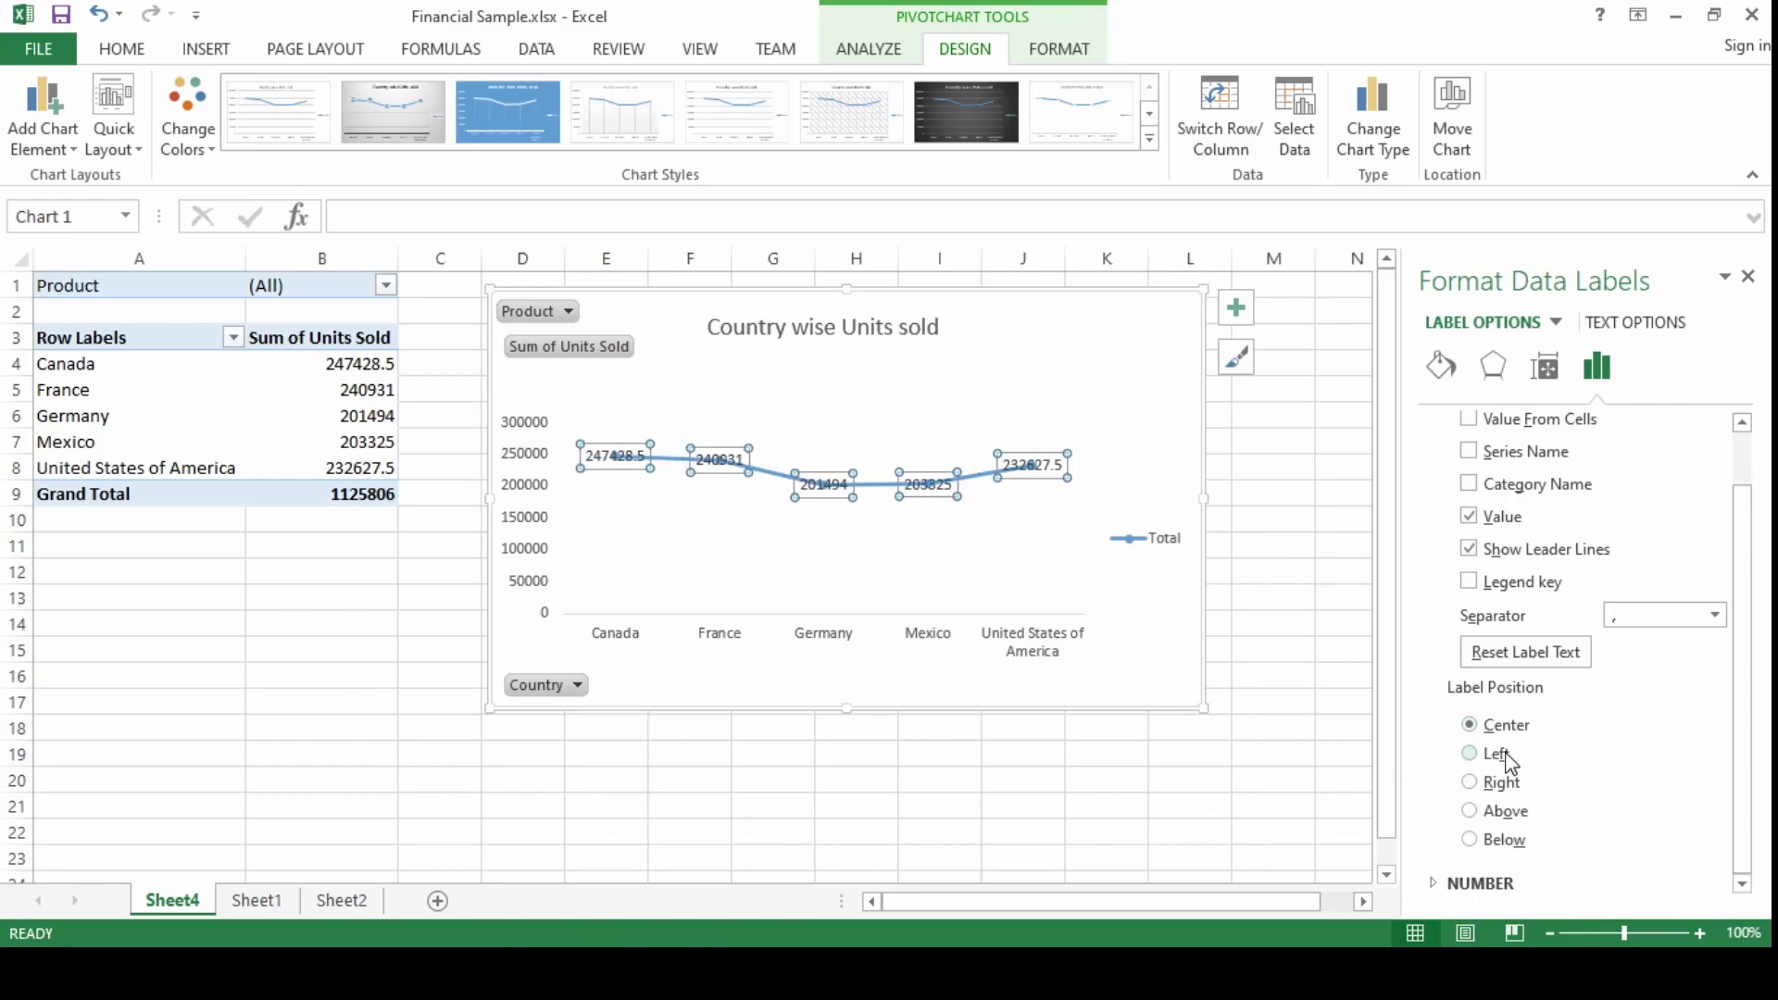
{"action": "left_click", "coordinate": [1495, 753]}
{"action": "left_click", "coordinate": [1507, 784]}
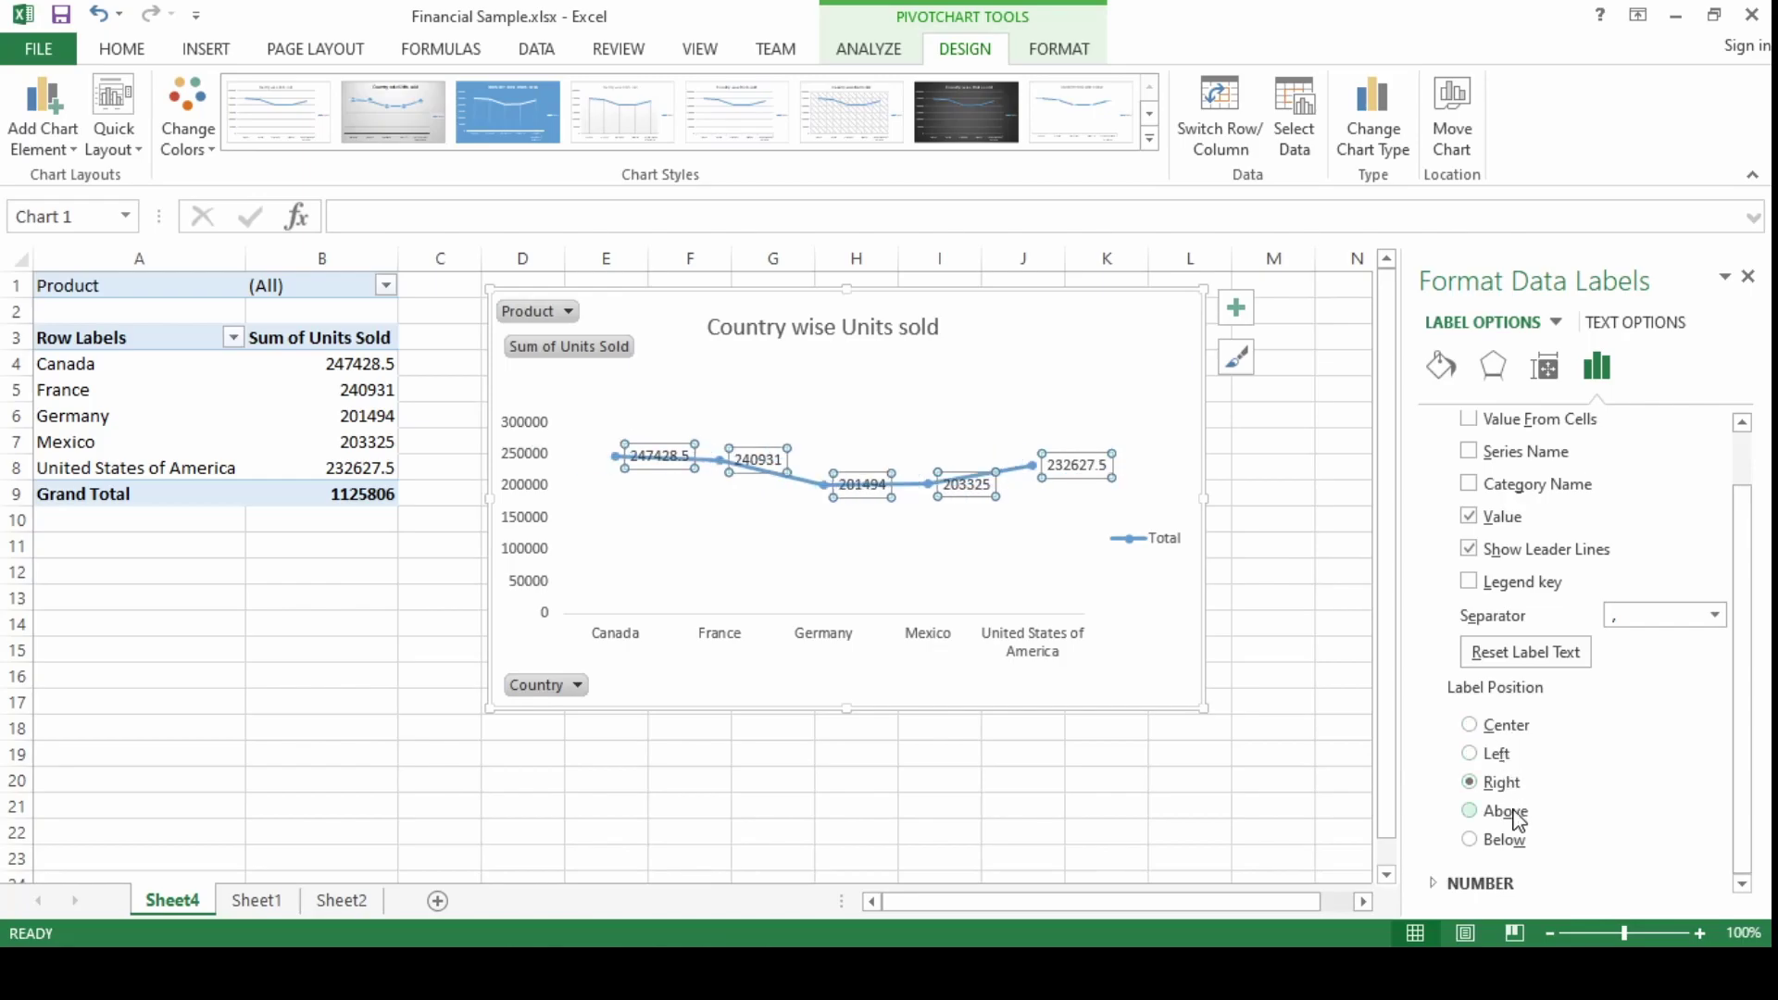
{"action": "left_click", "coordinate": [1515, 815]}
{"action": "left_click", "coordinate": [1518, 847]}
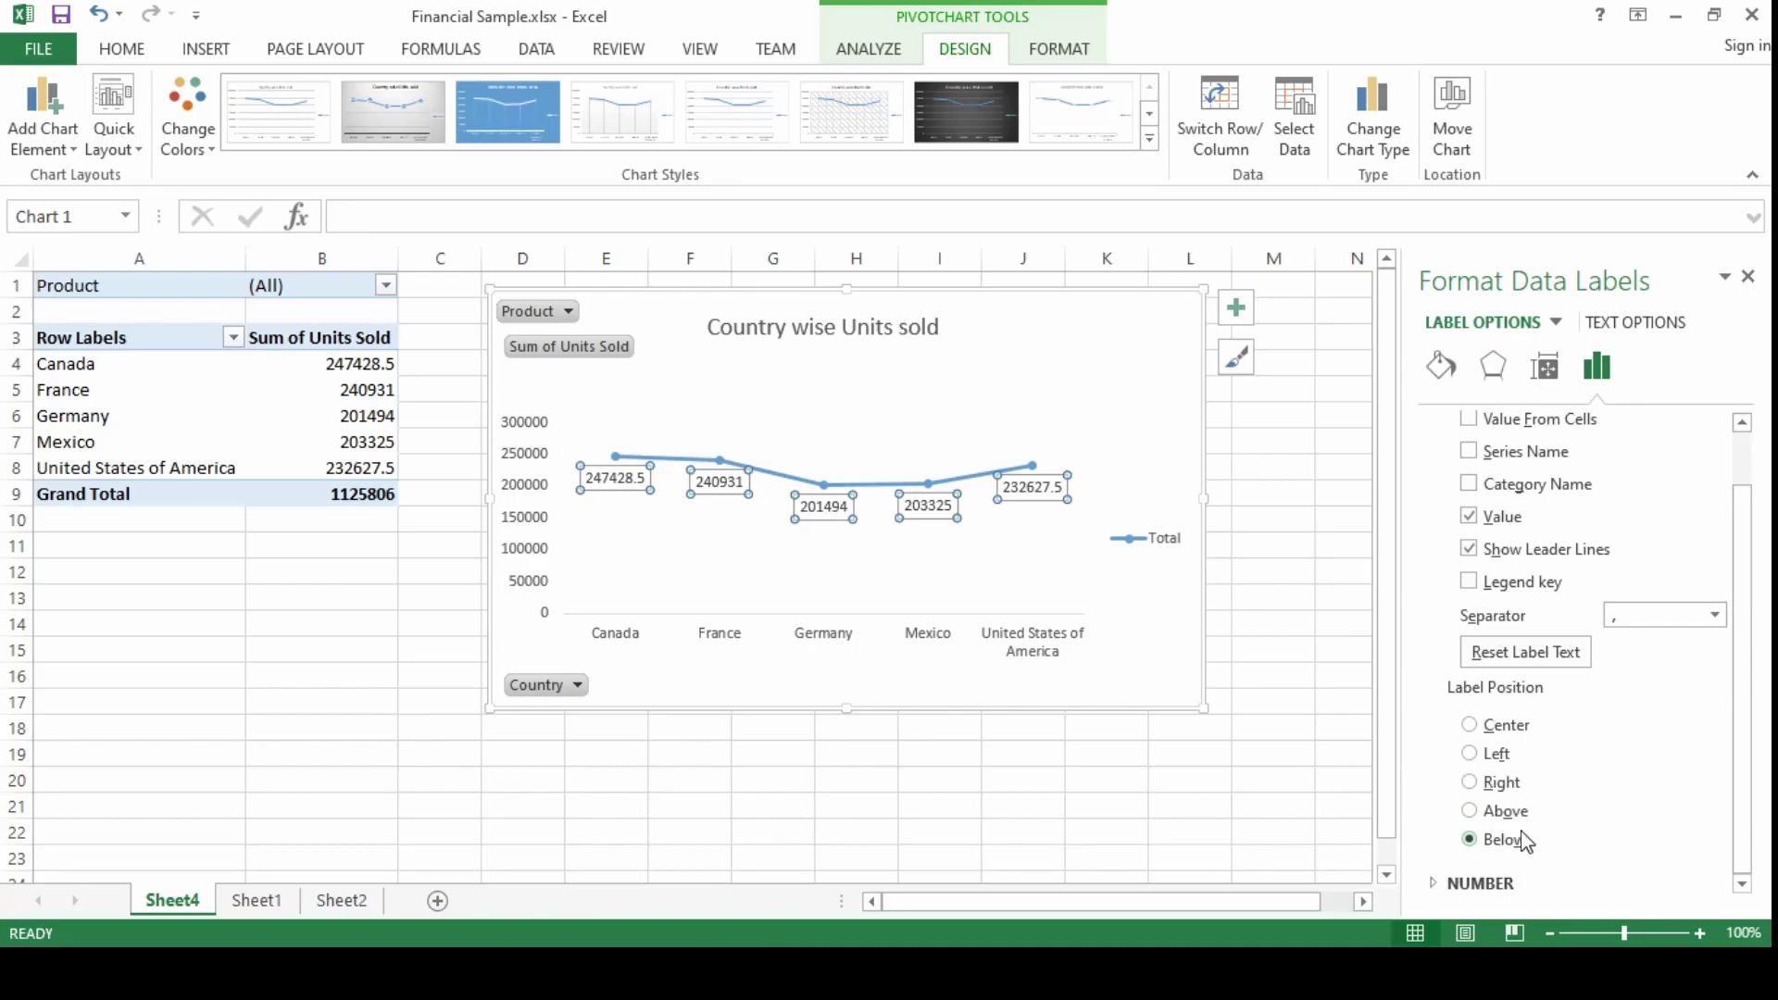
{"action": "left_click", "coordinate": [1254, 646]}
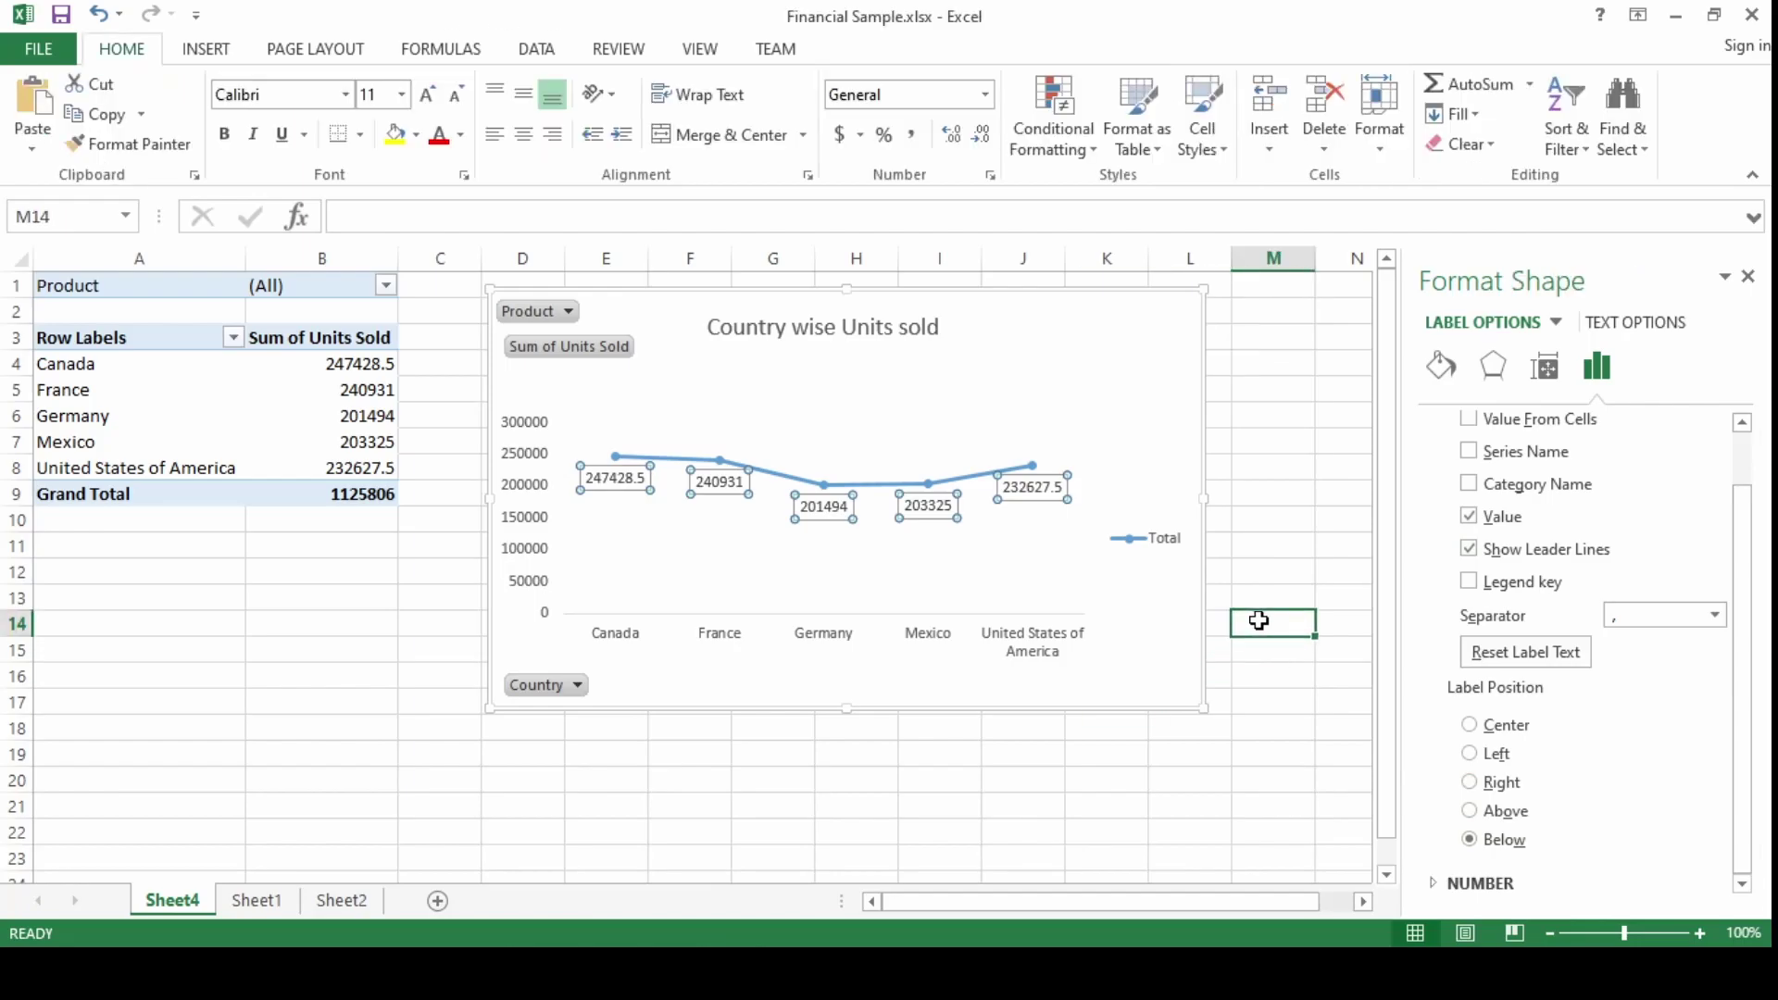
Step: Nudge the PivotChart slightly closer to the pivot table, close the formatting pane and deselect the chart
{"action": "left_click", "coordinate": [1177, 692]}
{"action": "left_click_drag", "start_coordinate": [1177, 692], "coordinate": [1169, 690]}
{"action": "left_click", "coordinate": [1747, 277]}
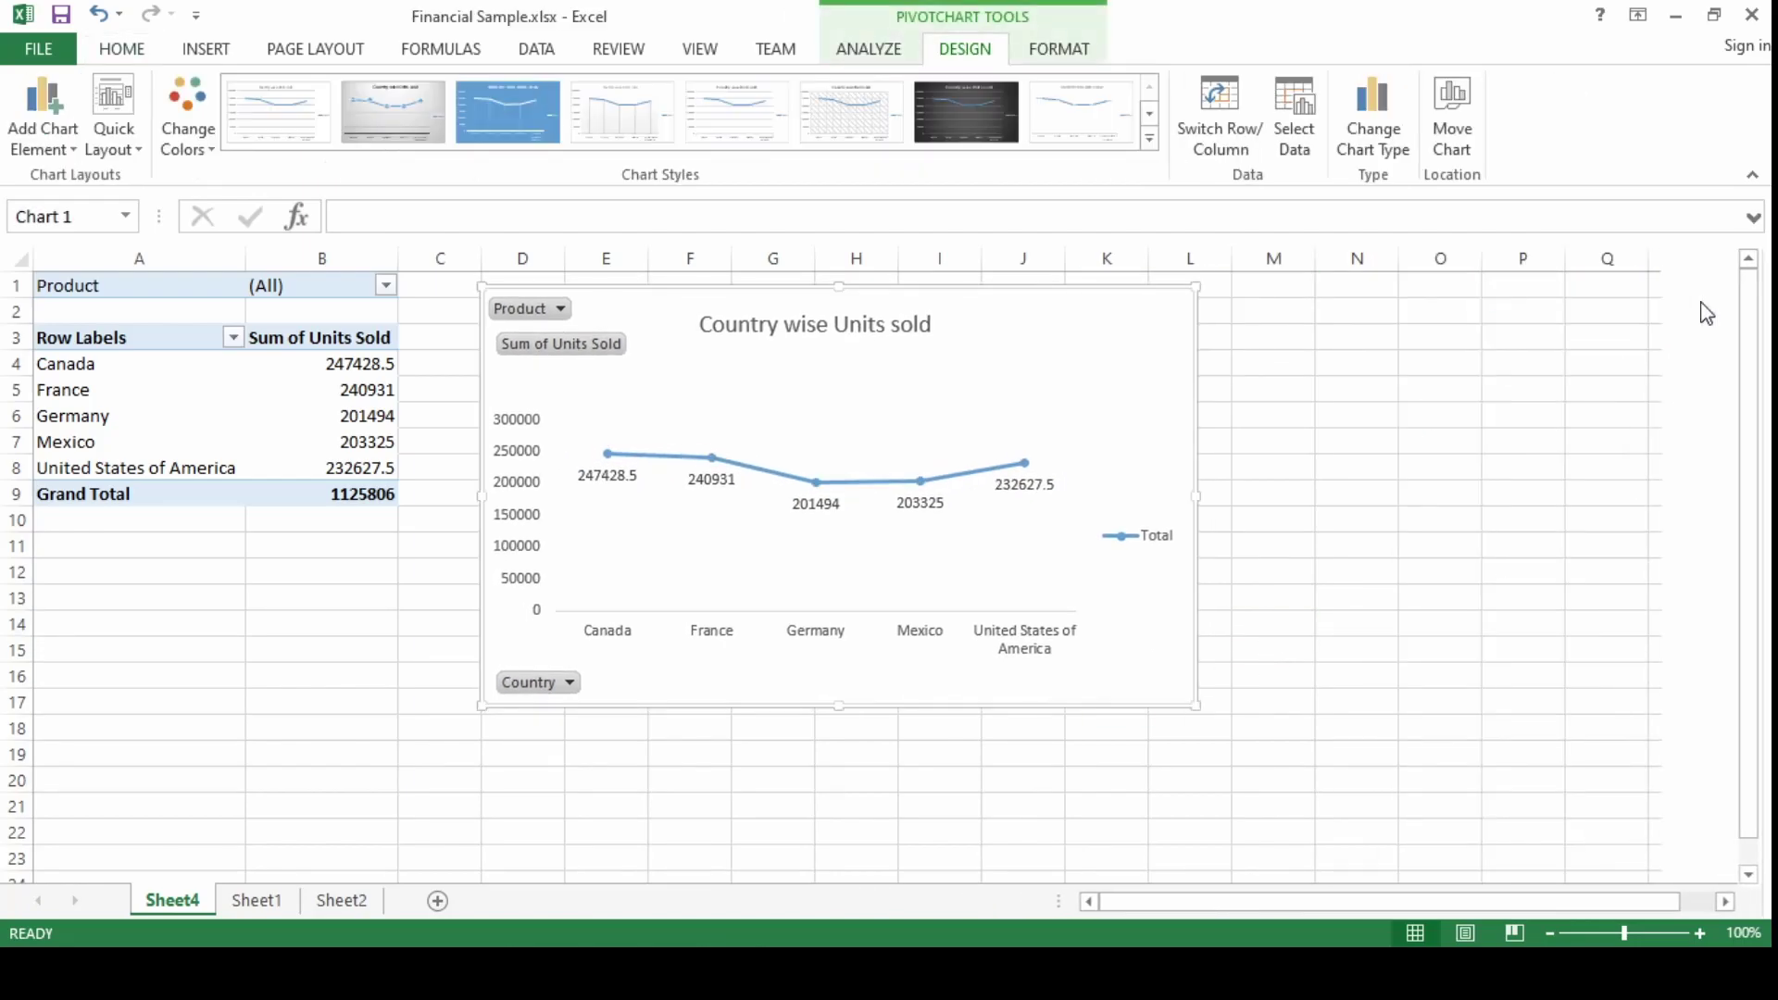
{"action": "left_click_drag", "start_coordinate": [1358, 398], "coordinate": [1405, 508]}
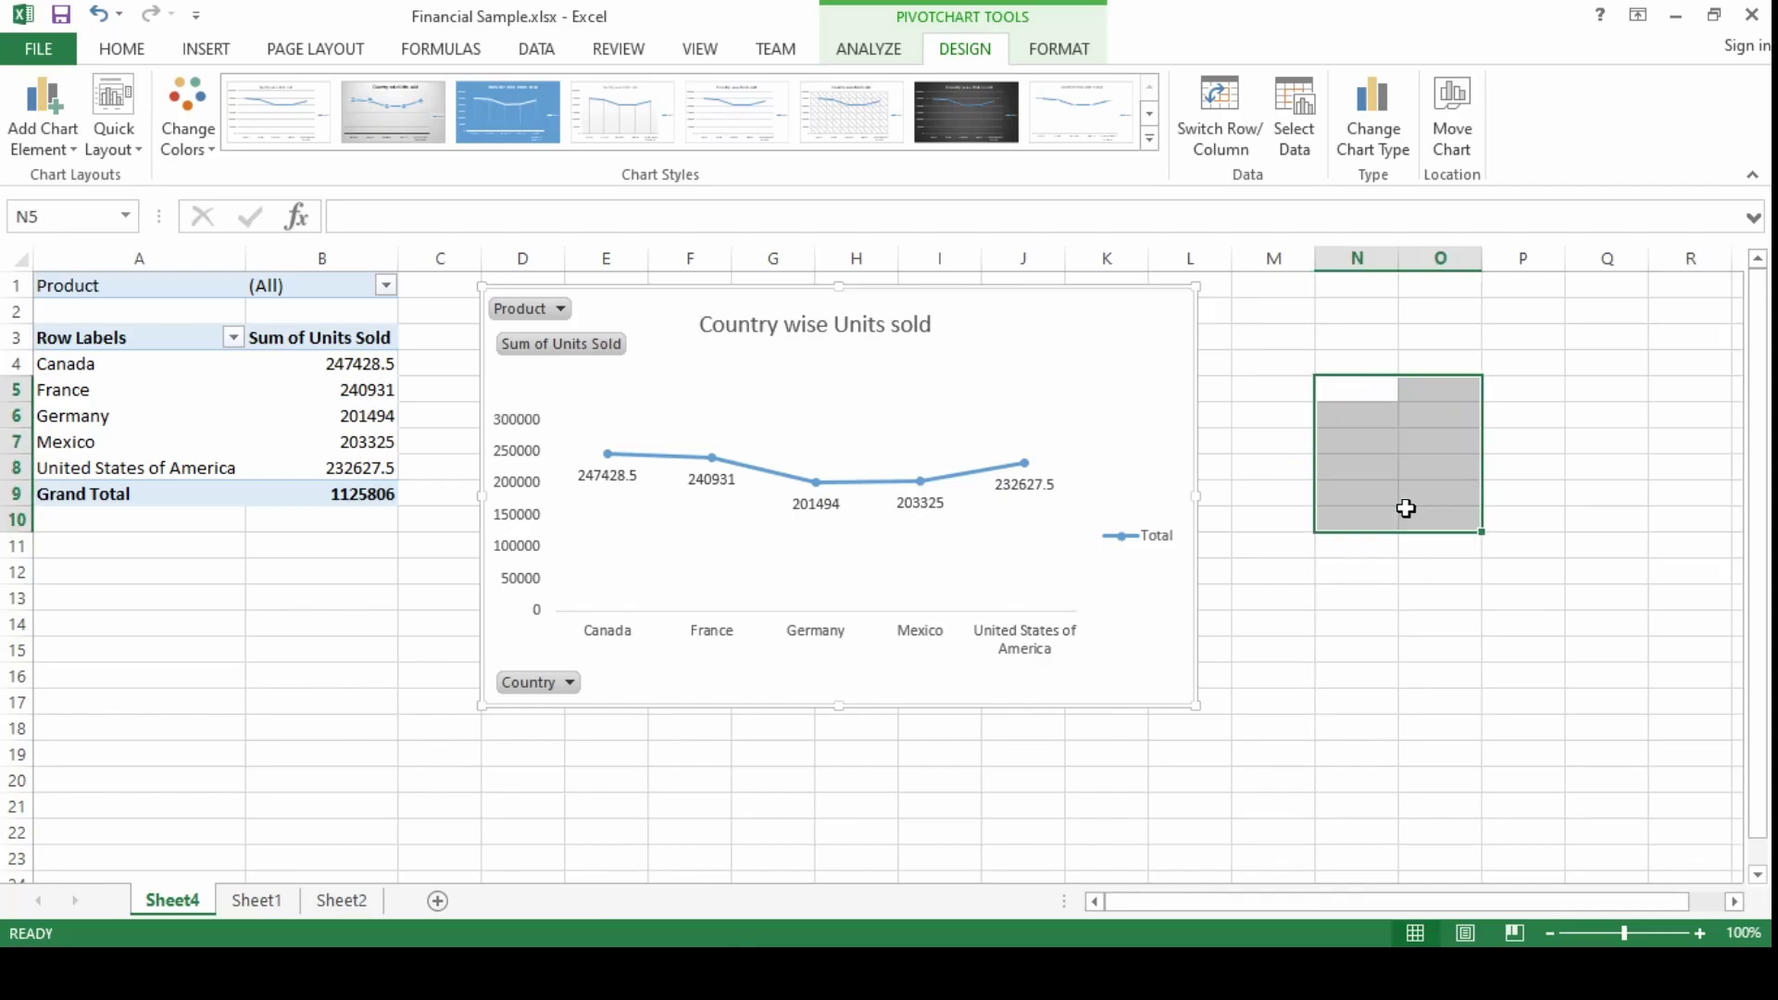
Step: Select all cells of Sheet4 and hide the worksheet gridlines
{"action": "left_click", "coordinate": [20, 264]}
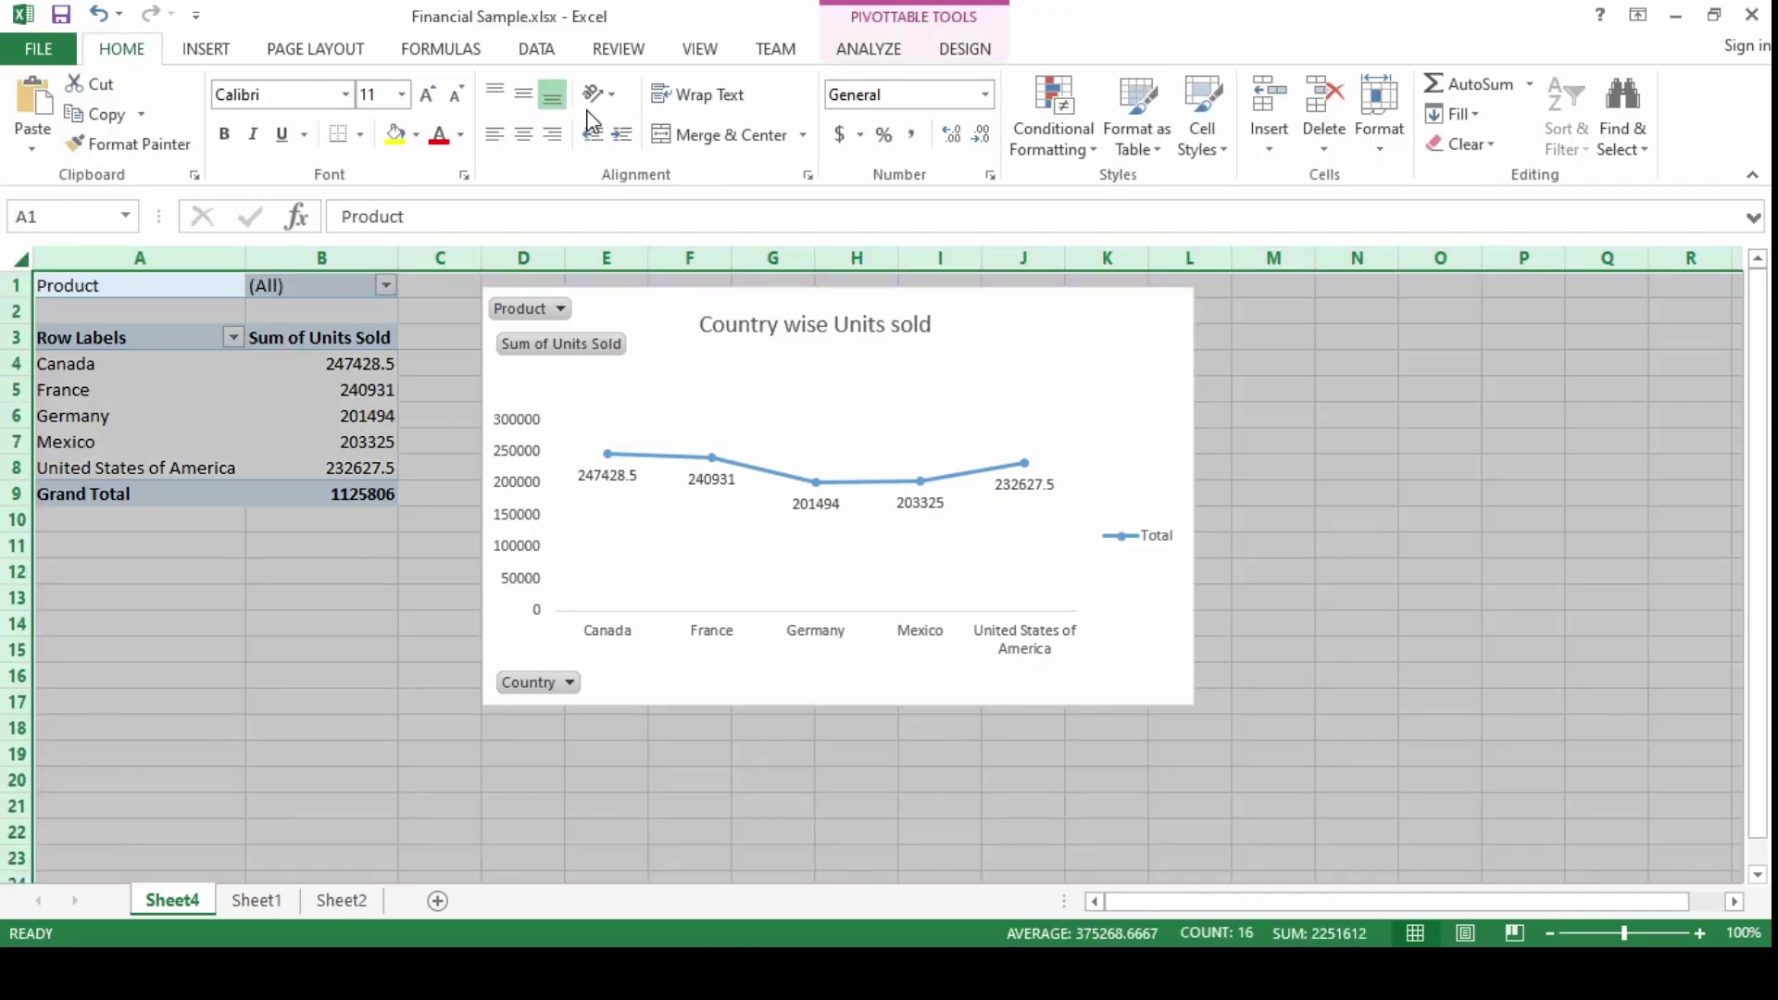
{"action": "left_click", "coordinate": [701, 51]}
{"action": "left_click", "coordinate": [350, 136]}
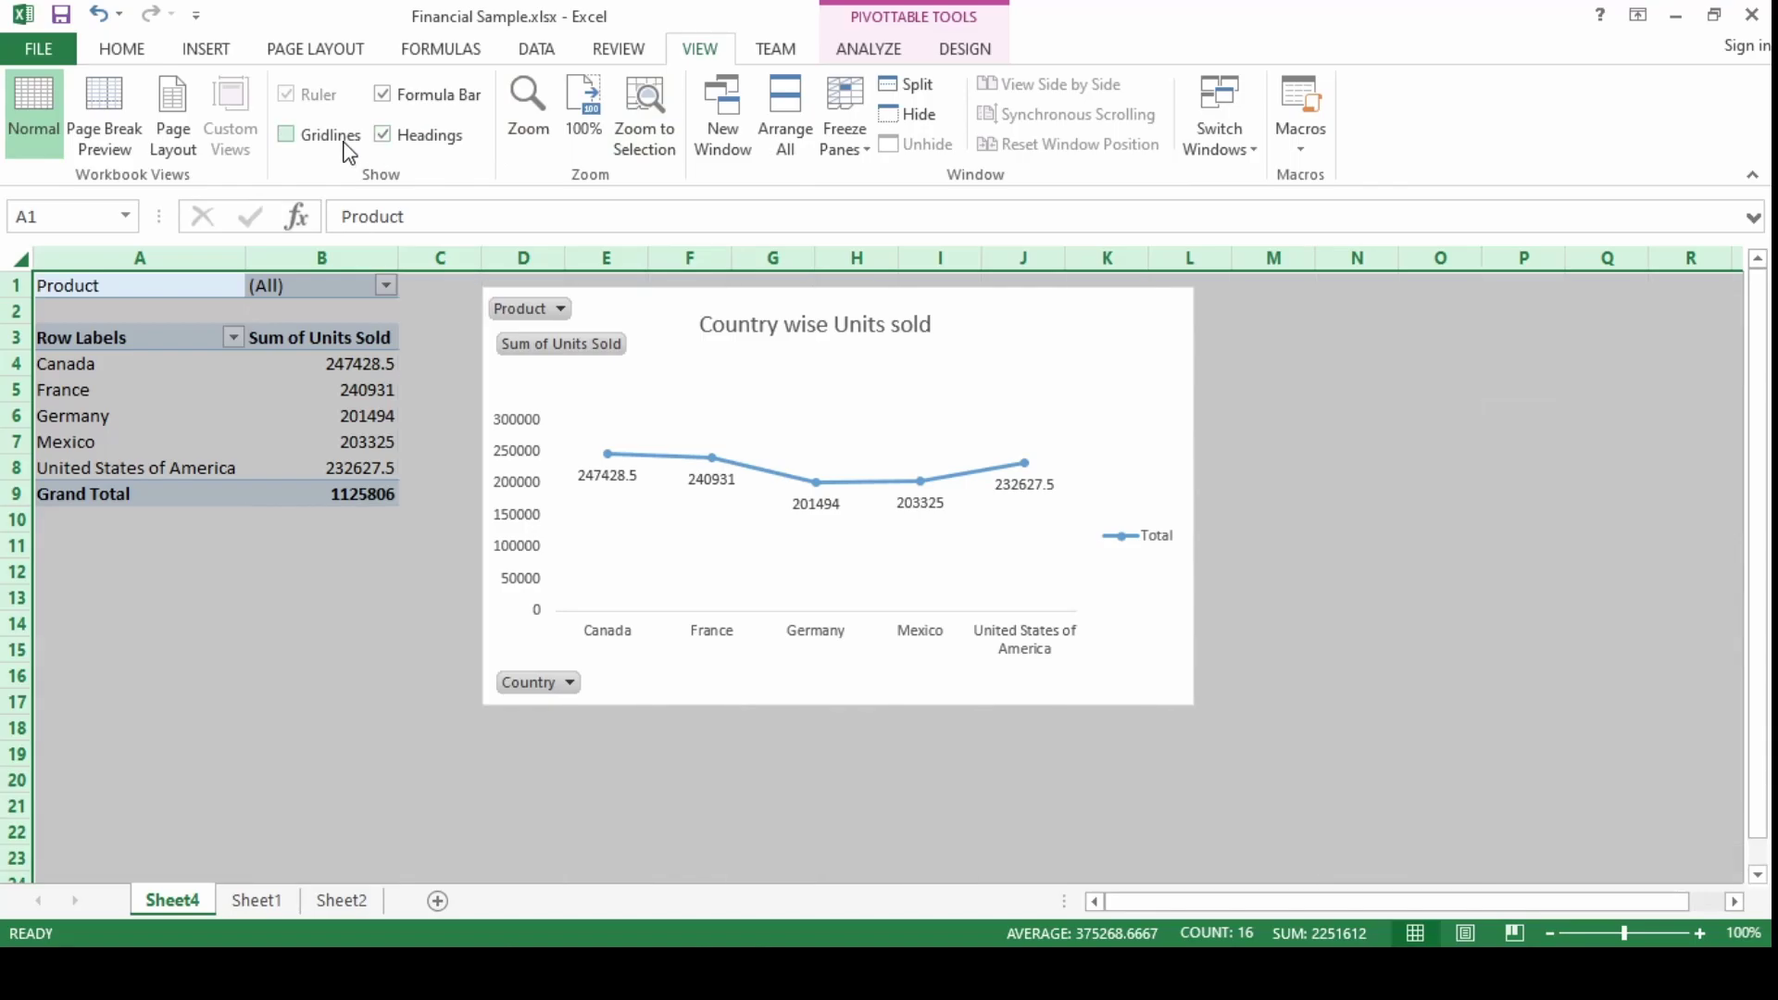
{"action": "left_click", "coordinate": [824, 714]}
{"action": "left_click", "coordinate": [833, 699]}
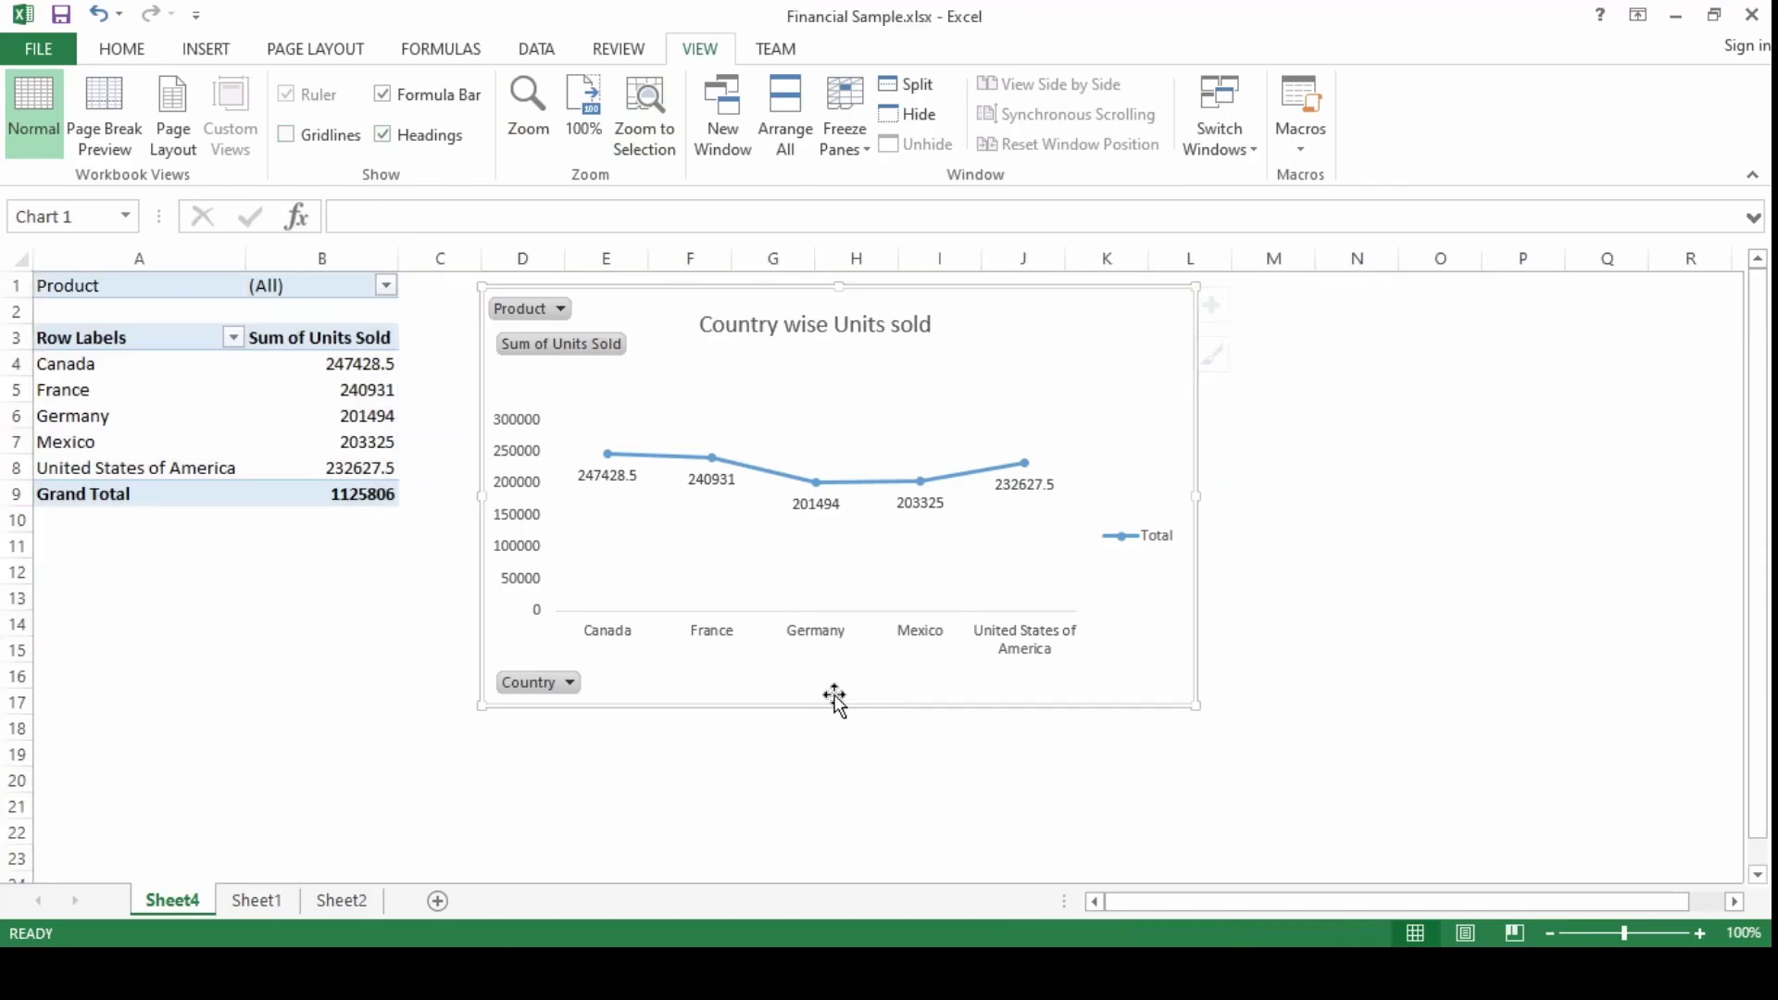
{"action": "right_click", "coordinate": [1142, 689]}
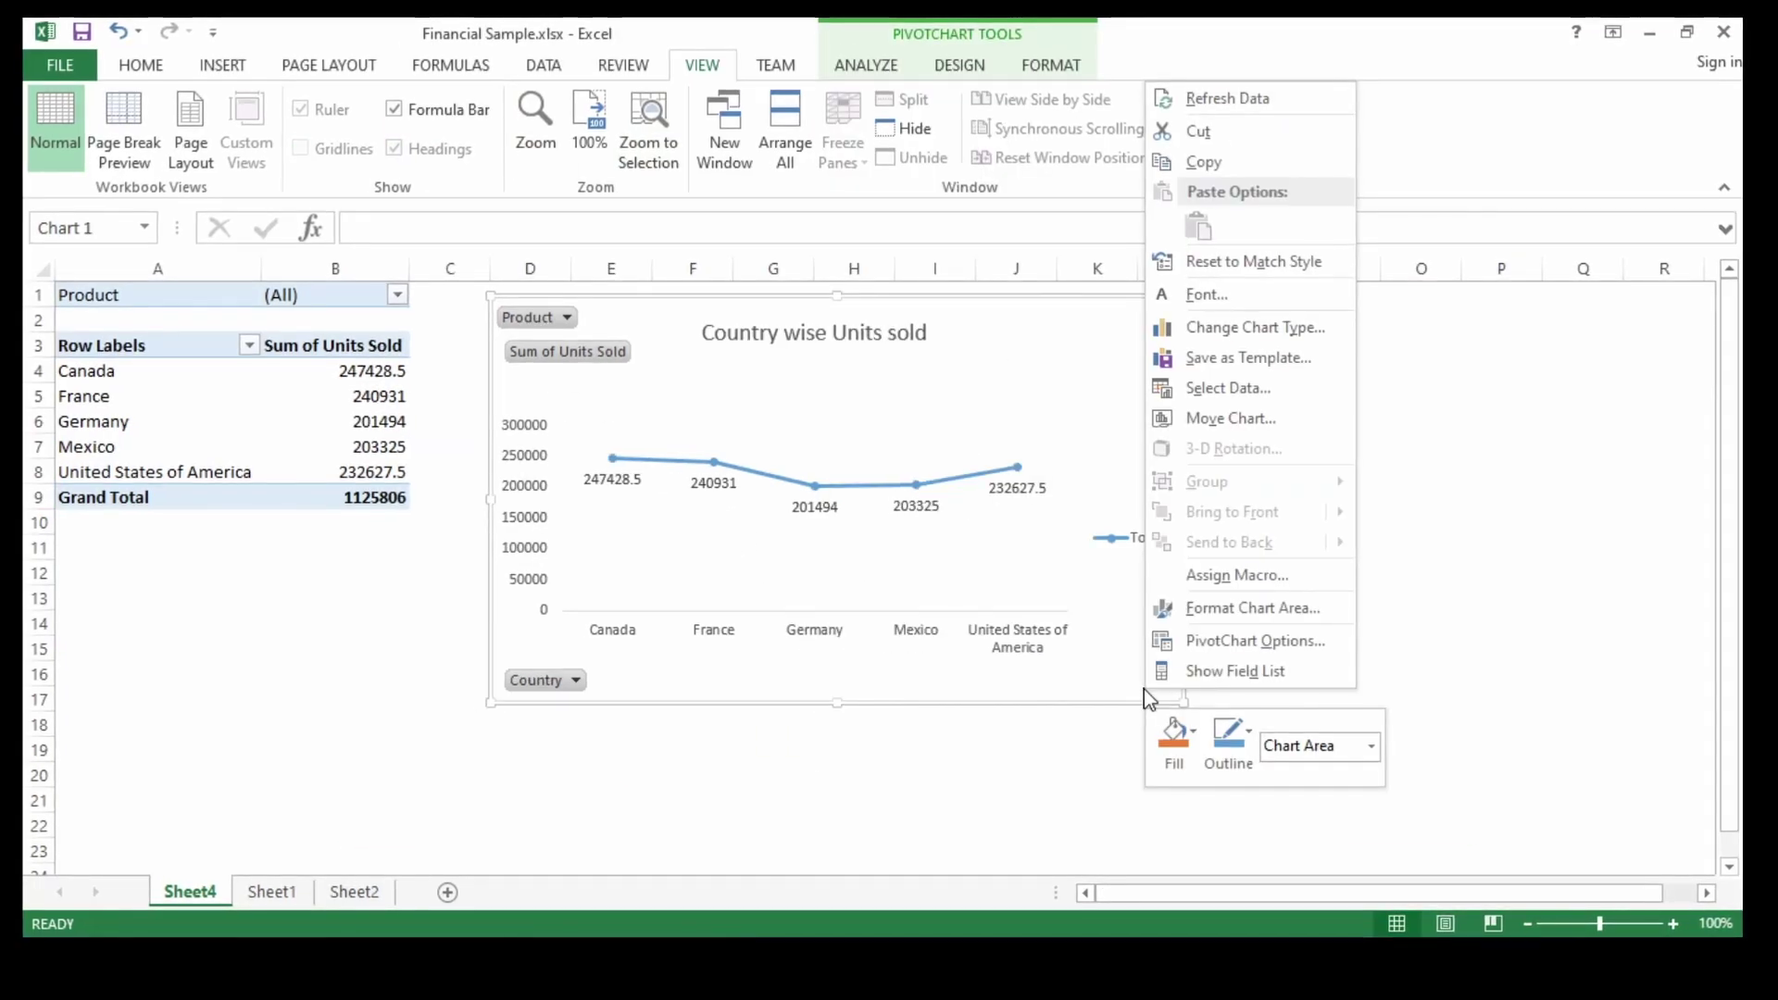
{"action": "left_click", "coordinate": [1219, 641]}
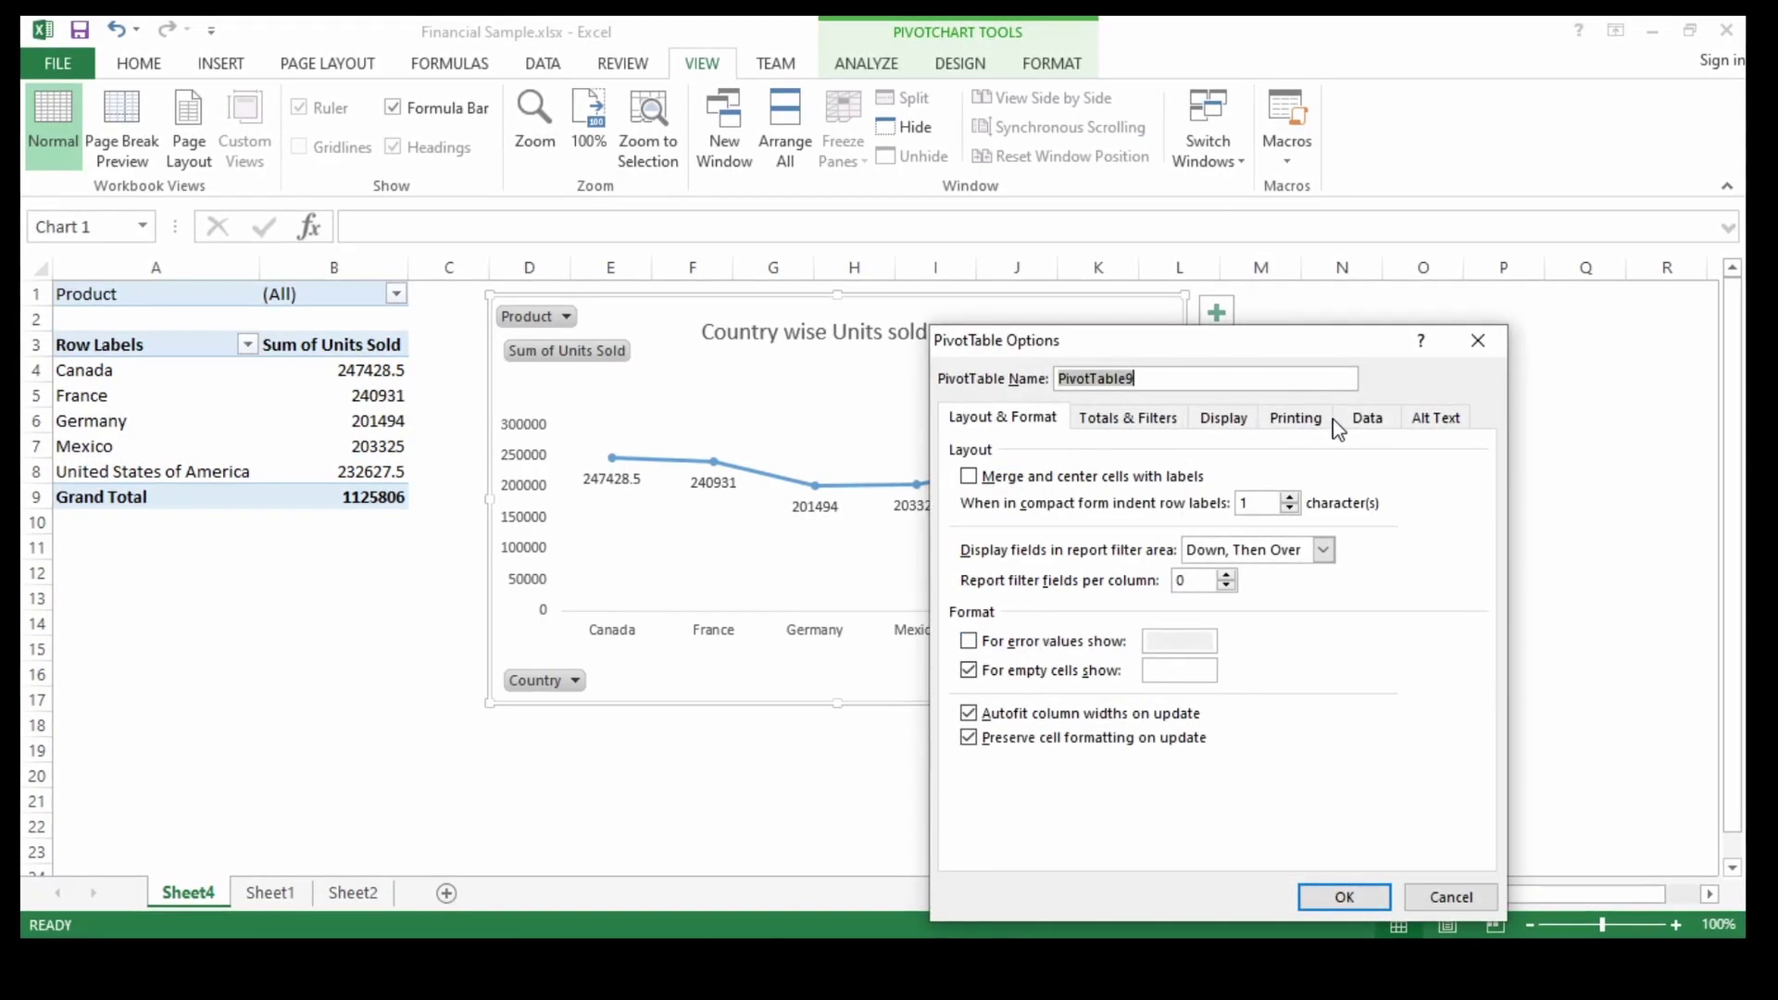
{"action": "left_click", "coordinate": [1488, 346]}
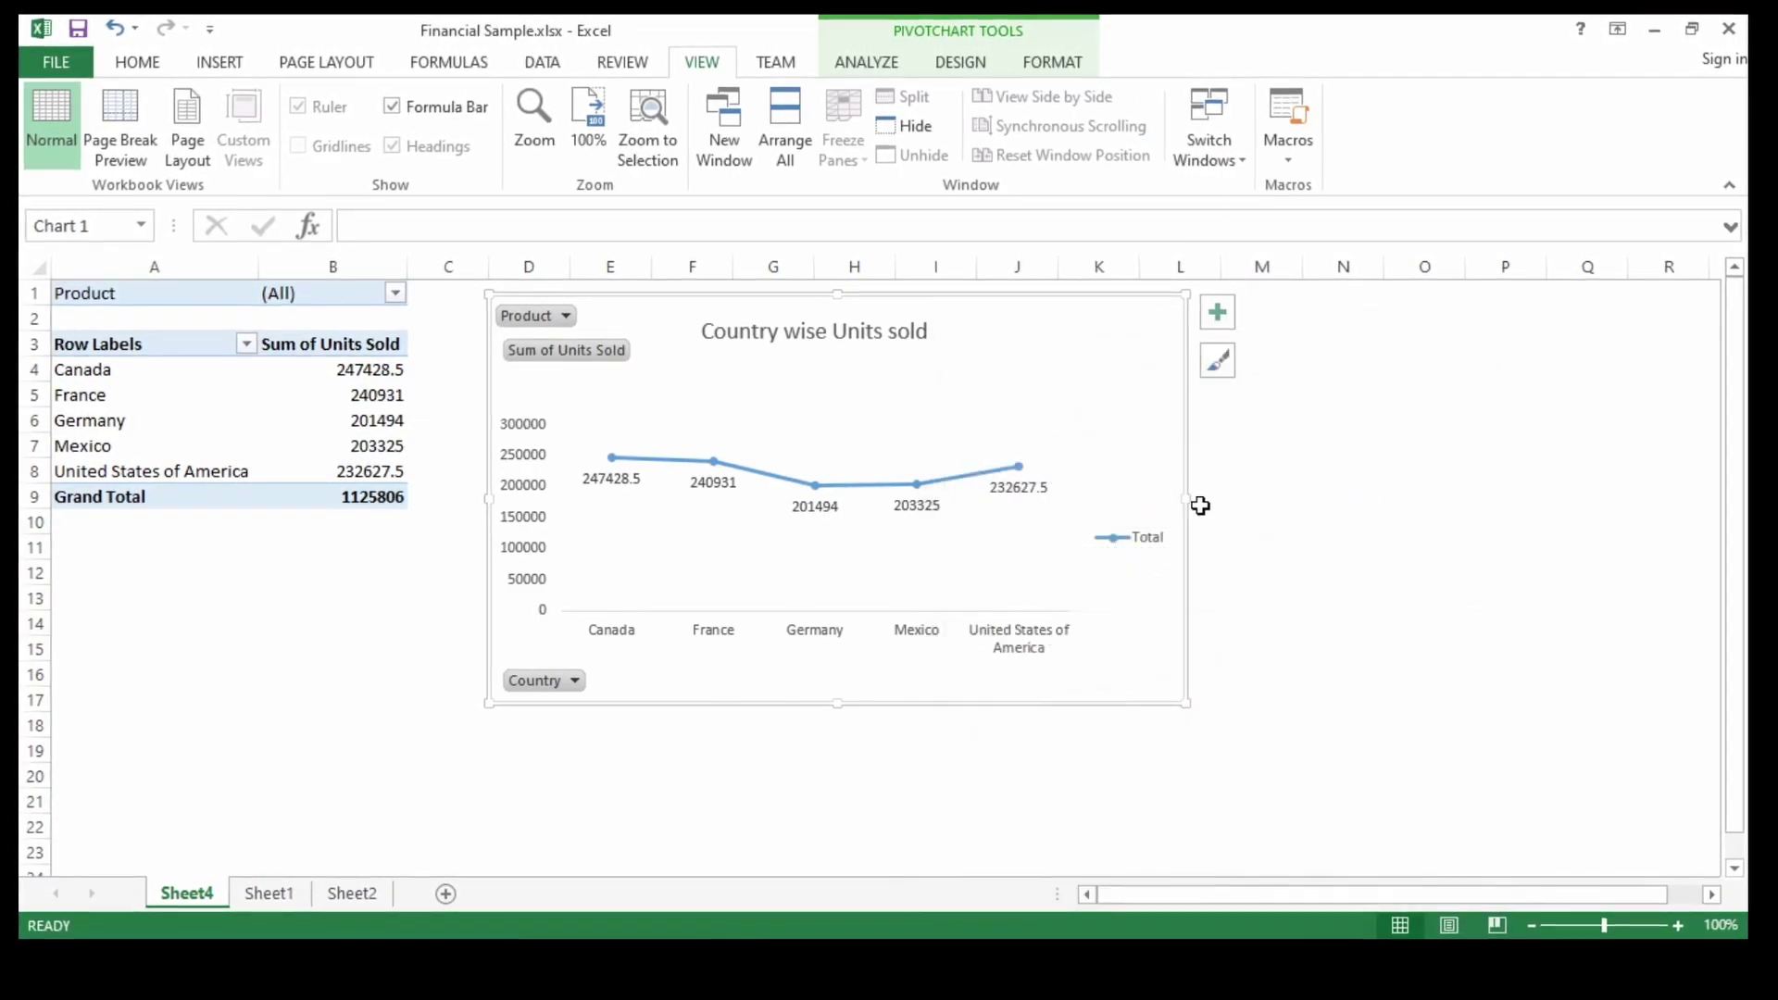
Step: Give the PivotChart's chart area a solid line border with a Round cap type
{"action": "double_click", "coordinate": [1163, 607]}
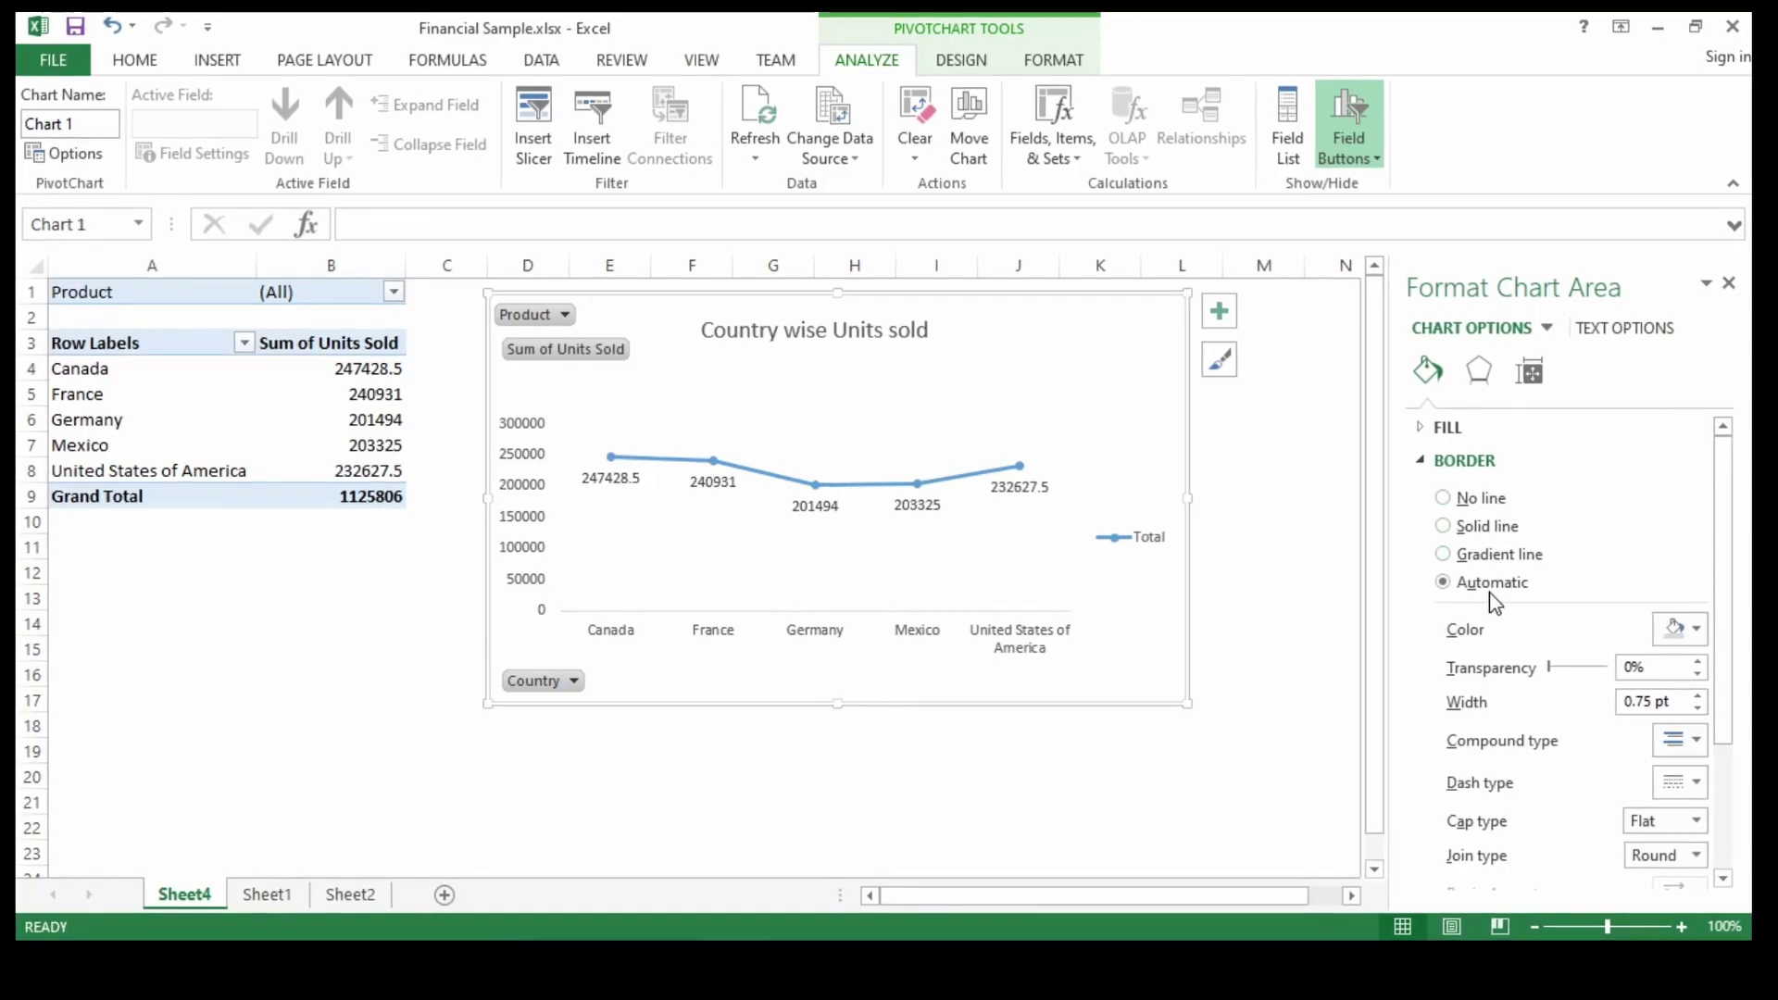
{"action": "left_click", "coordinate": [1491, 527]}
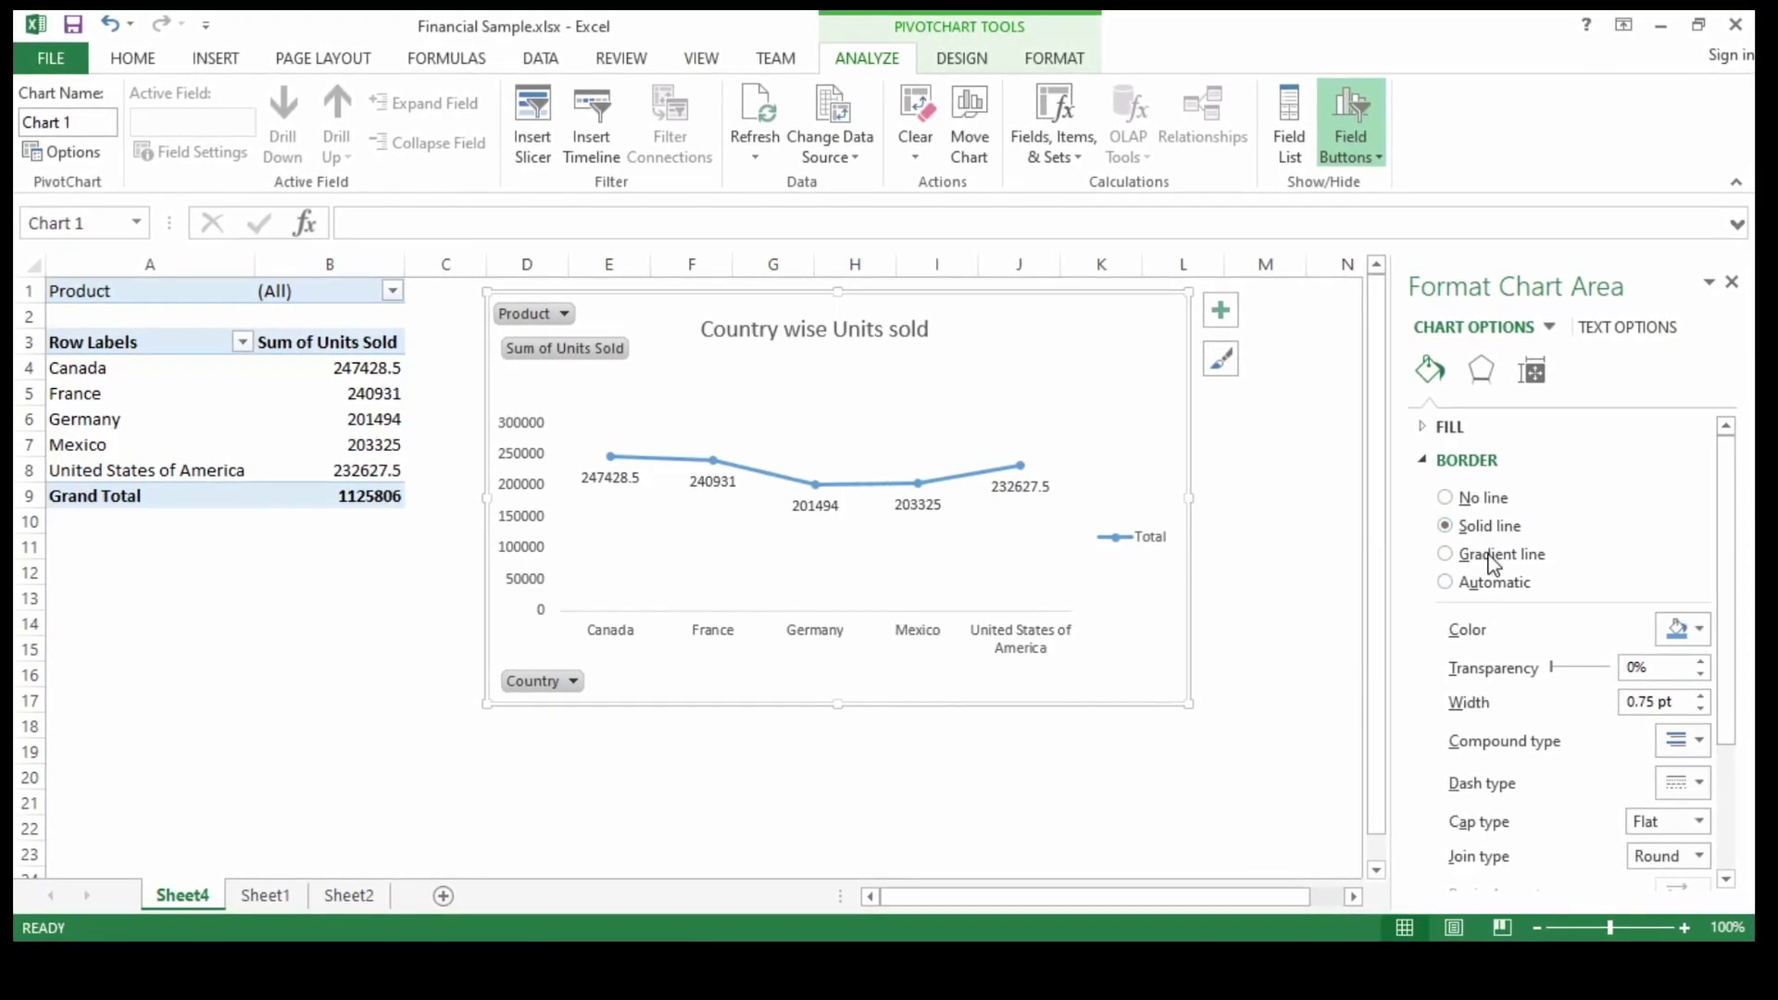
{"action": "scroll", "coordinate": [1491, 609], "scroll_direction": "down", "scroll_amount": 2}
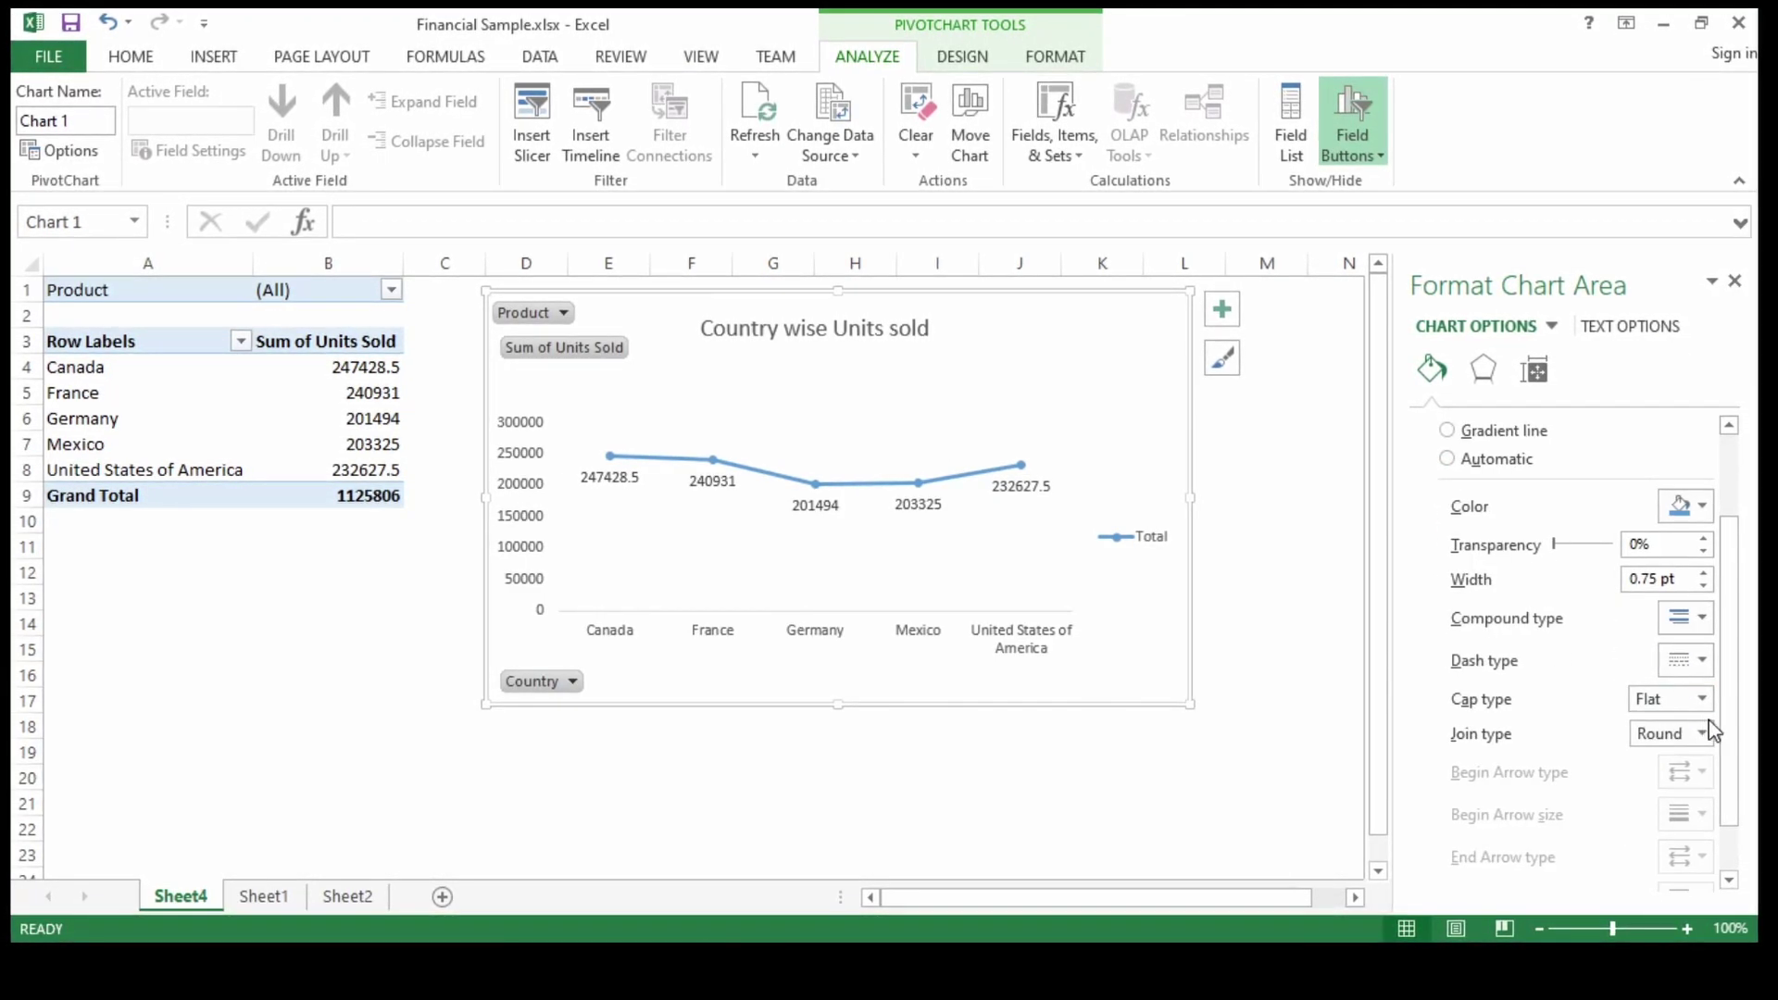
{"action": "left_click", "coordinate": [1701, 700]}
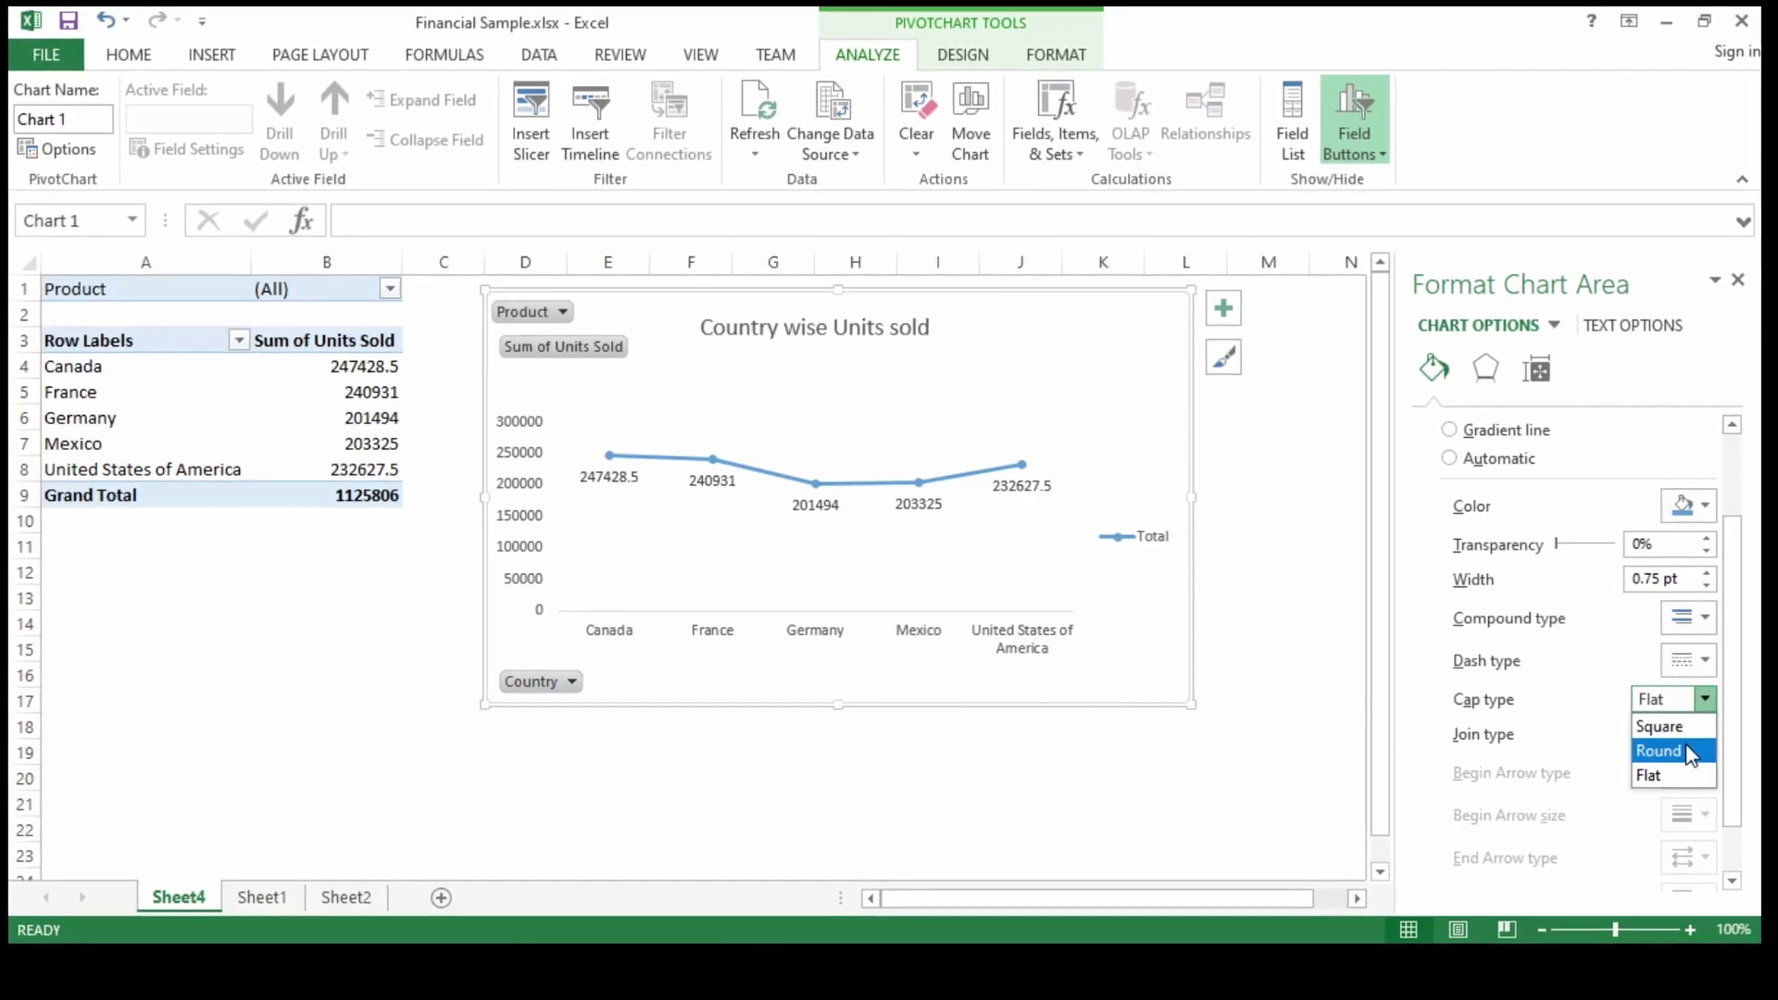
{"action": "left_click", "coordinate": [1689, 749]}
{"action": "left_click", "coordinate": [1301, 718]}
{"action": "left_click", "coordinate": [1142, 703]}
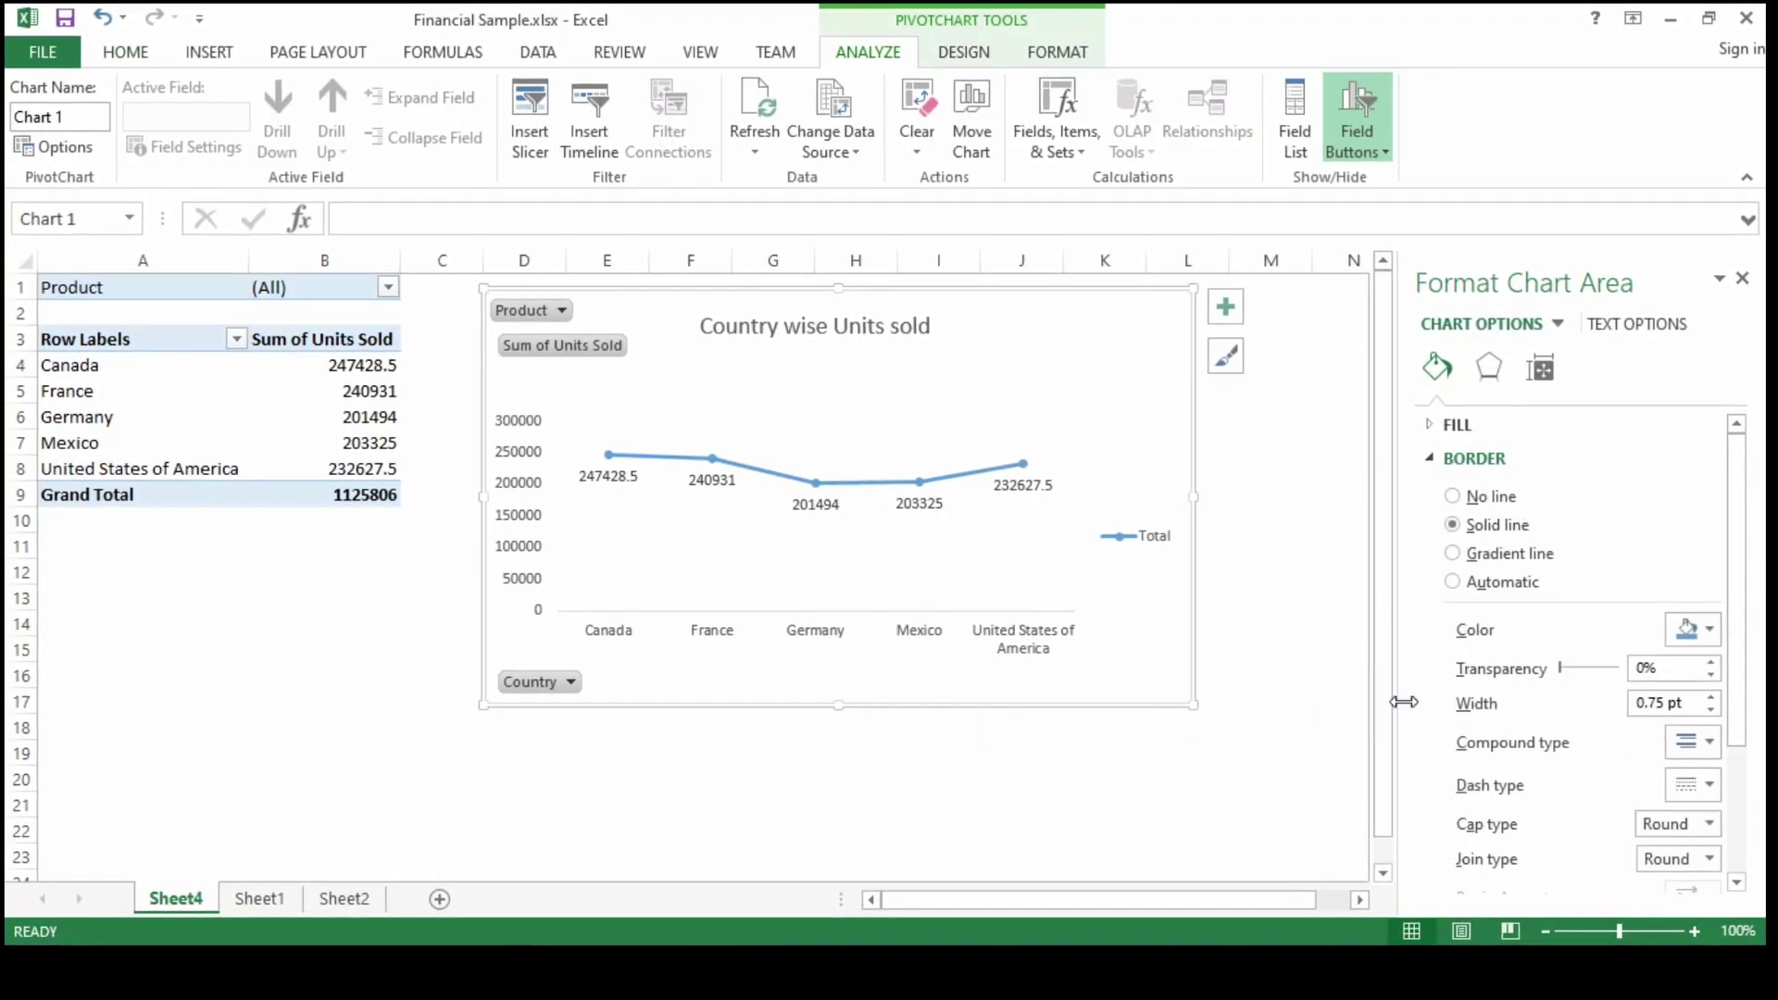
Step: Colour the PivotChart's border black with a width of 1.5 pt
{"action": "left_click", "coordinate": [1709, 630]}
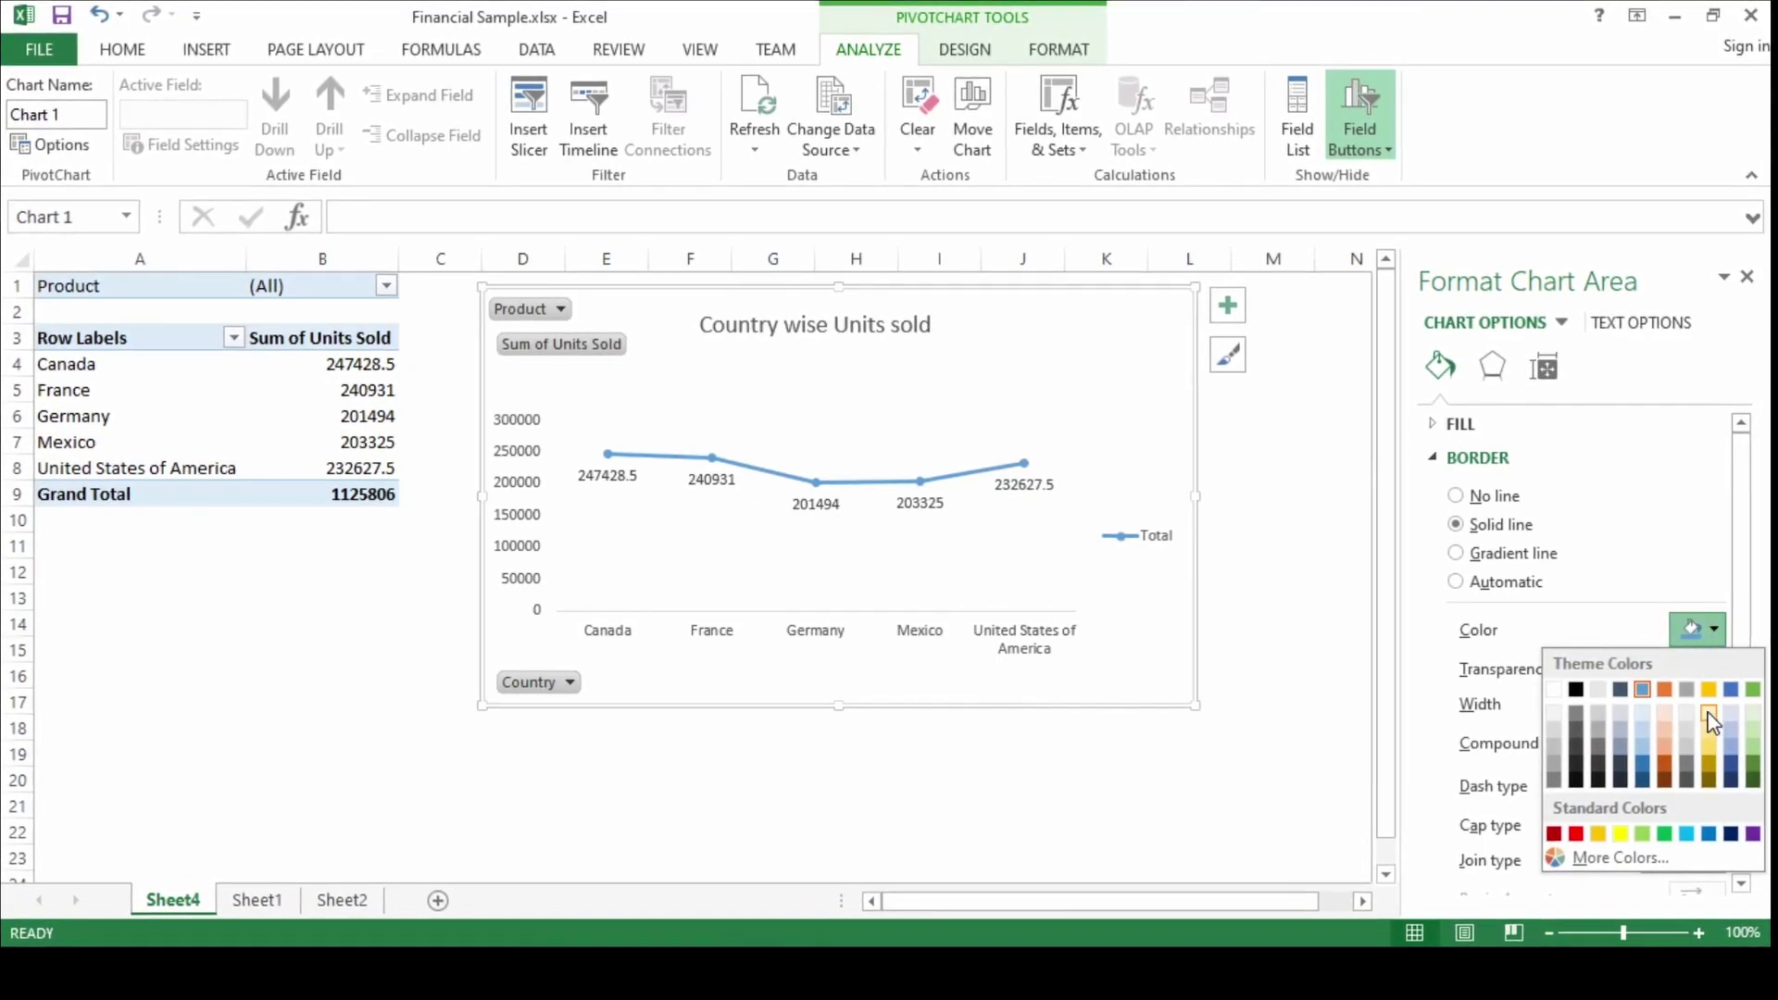
{"action": "left_click", "coordinate": [1574, 689]}
{"action": "left_click", "coordinate": [1170, 804]}
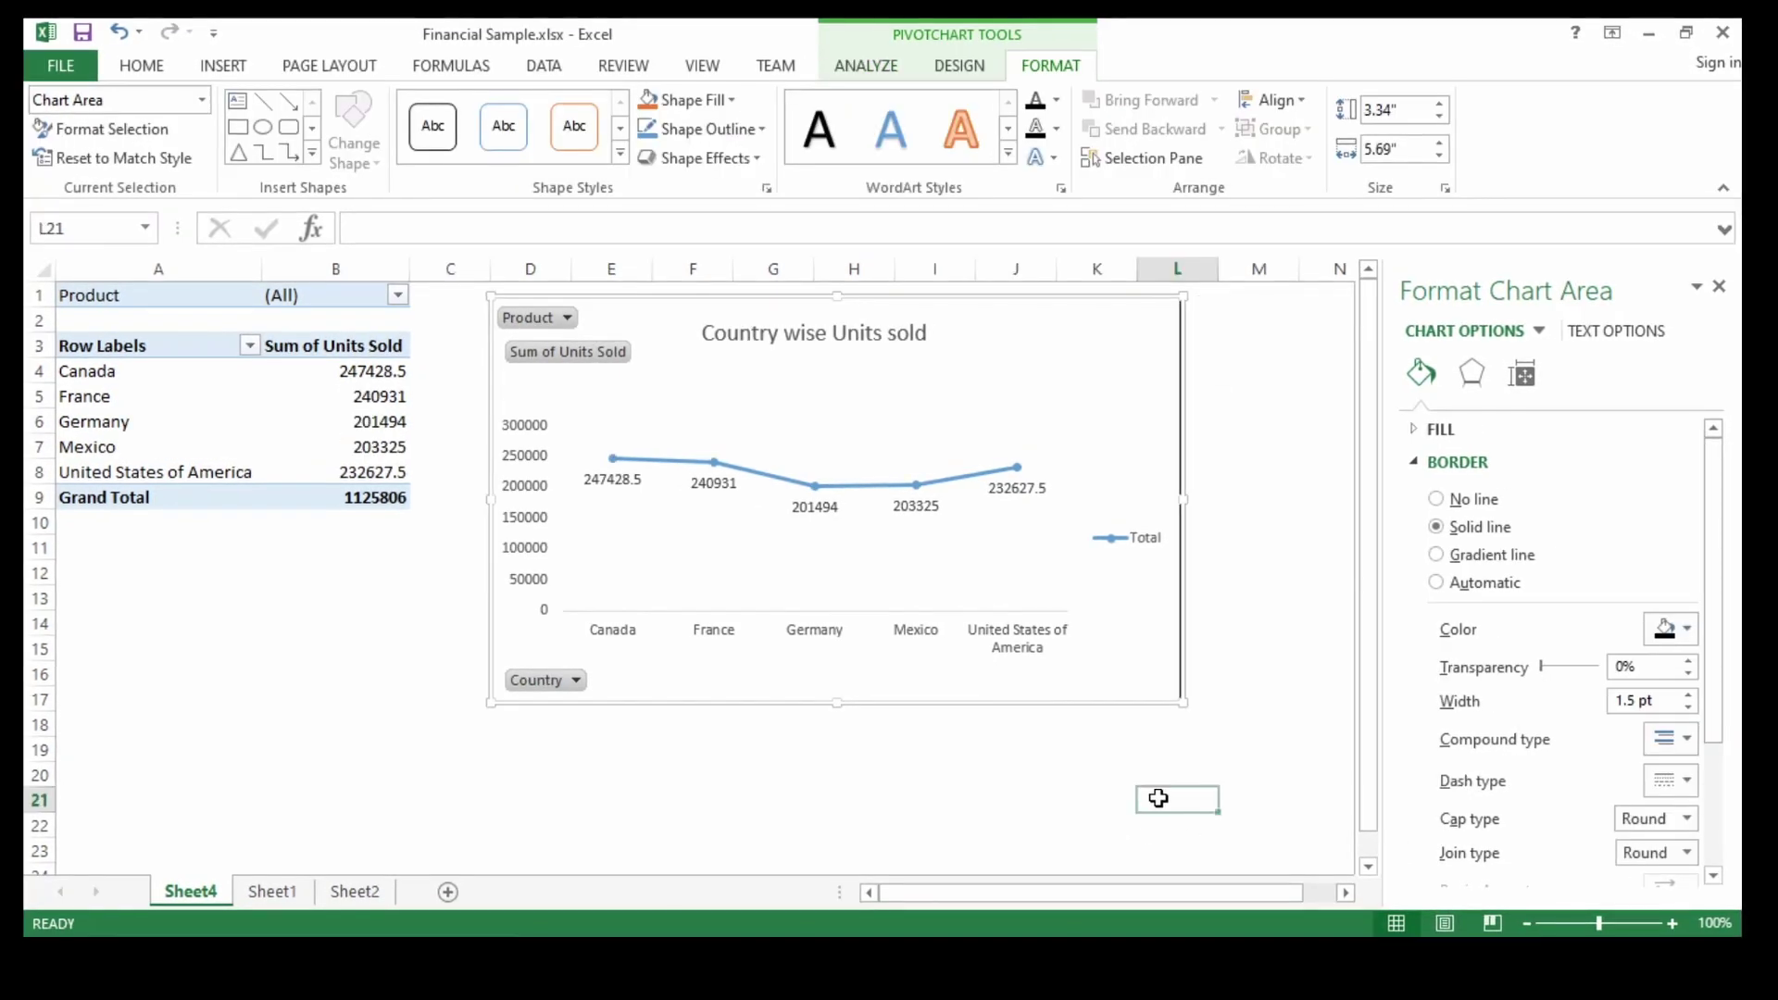
Step: Apply a gray Accent 3 colored-fill shape style to the PivotChart's chart area and deselect the chart
{"action": "left_click", "coordinate": [1143, 693]}
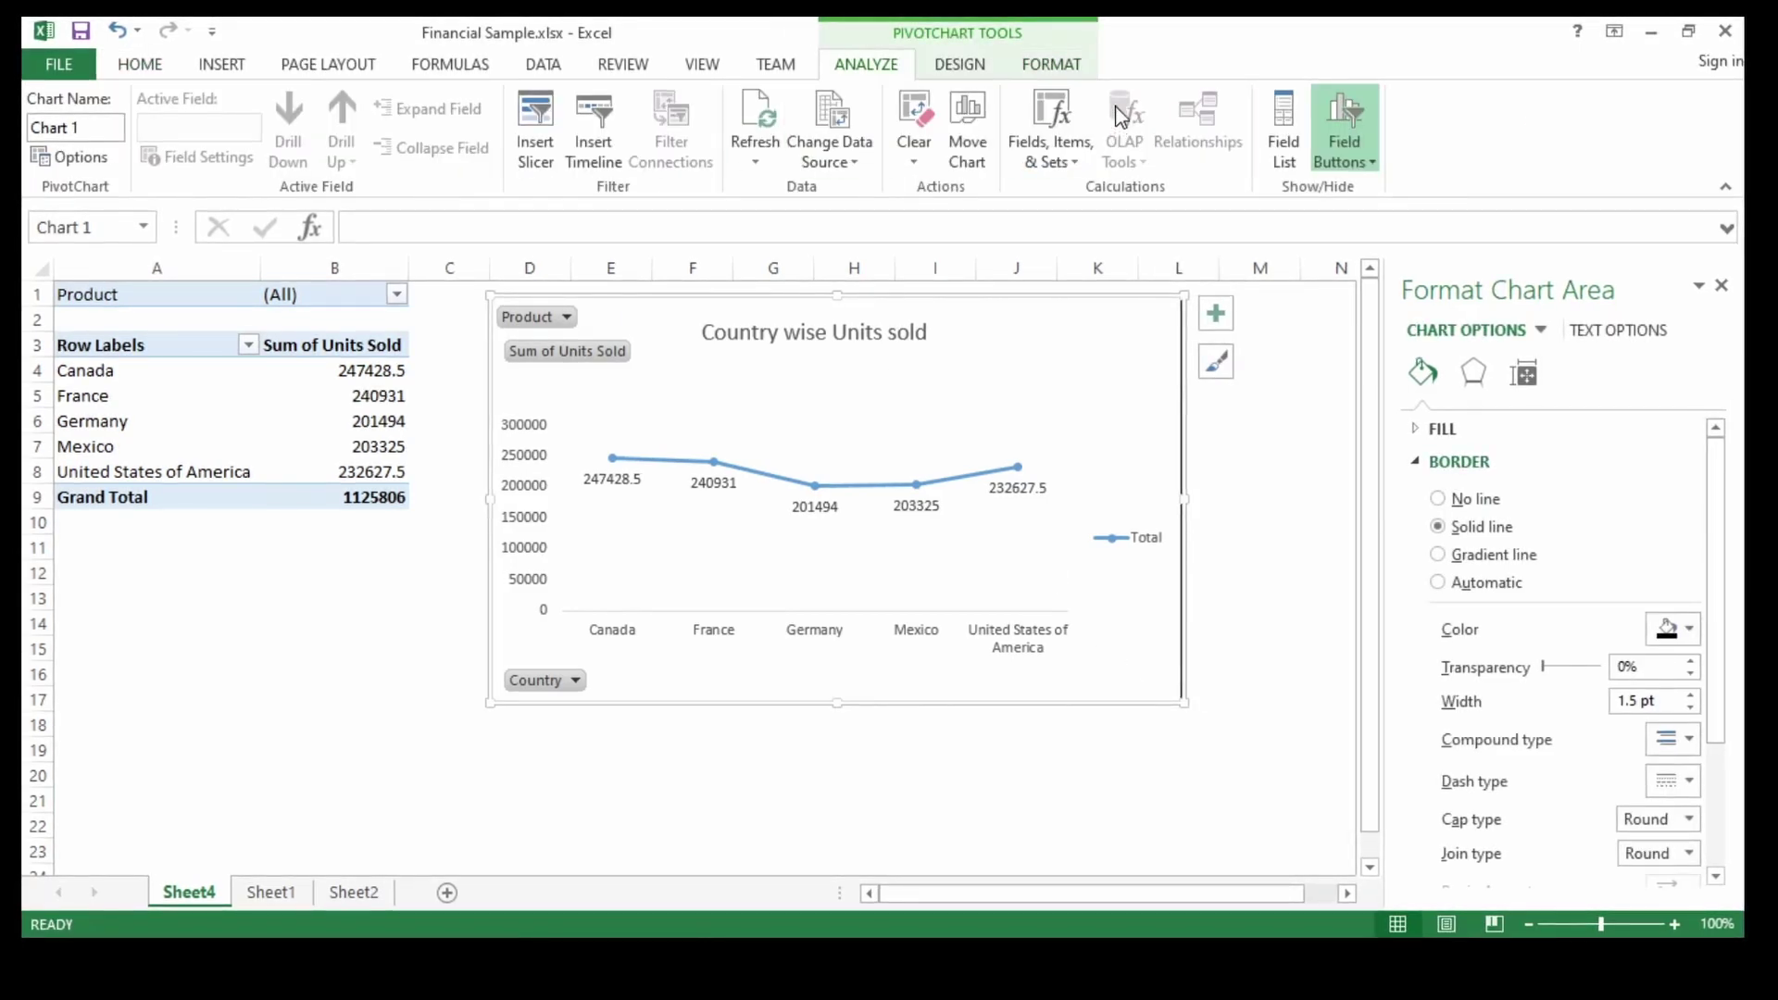
{"action": "left_click", "coordinate": [982, 70]}
{"action": "left_click", "coordinate": [1024, 67]}
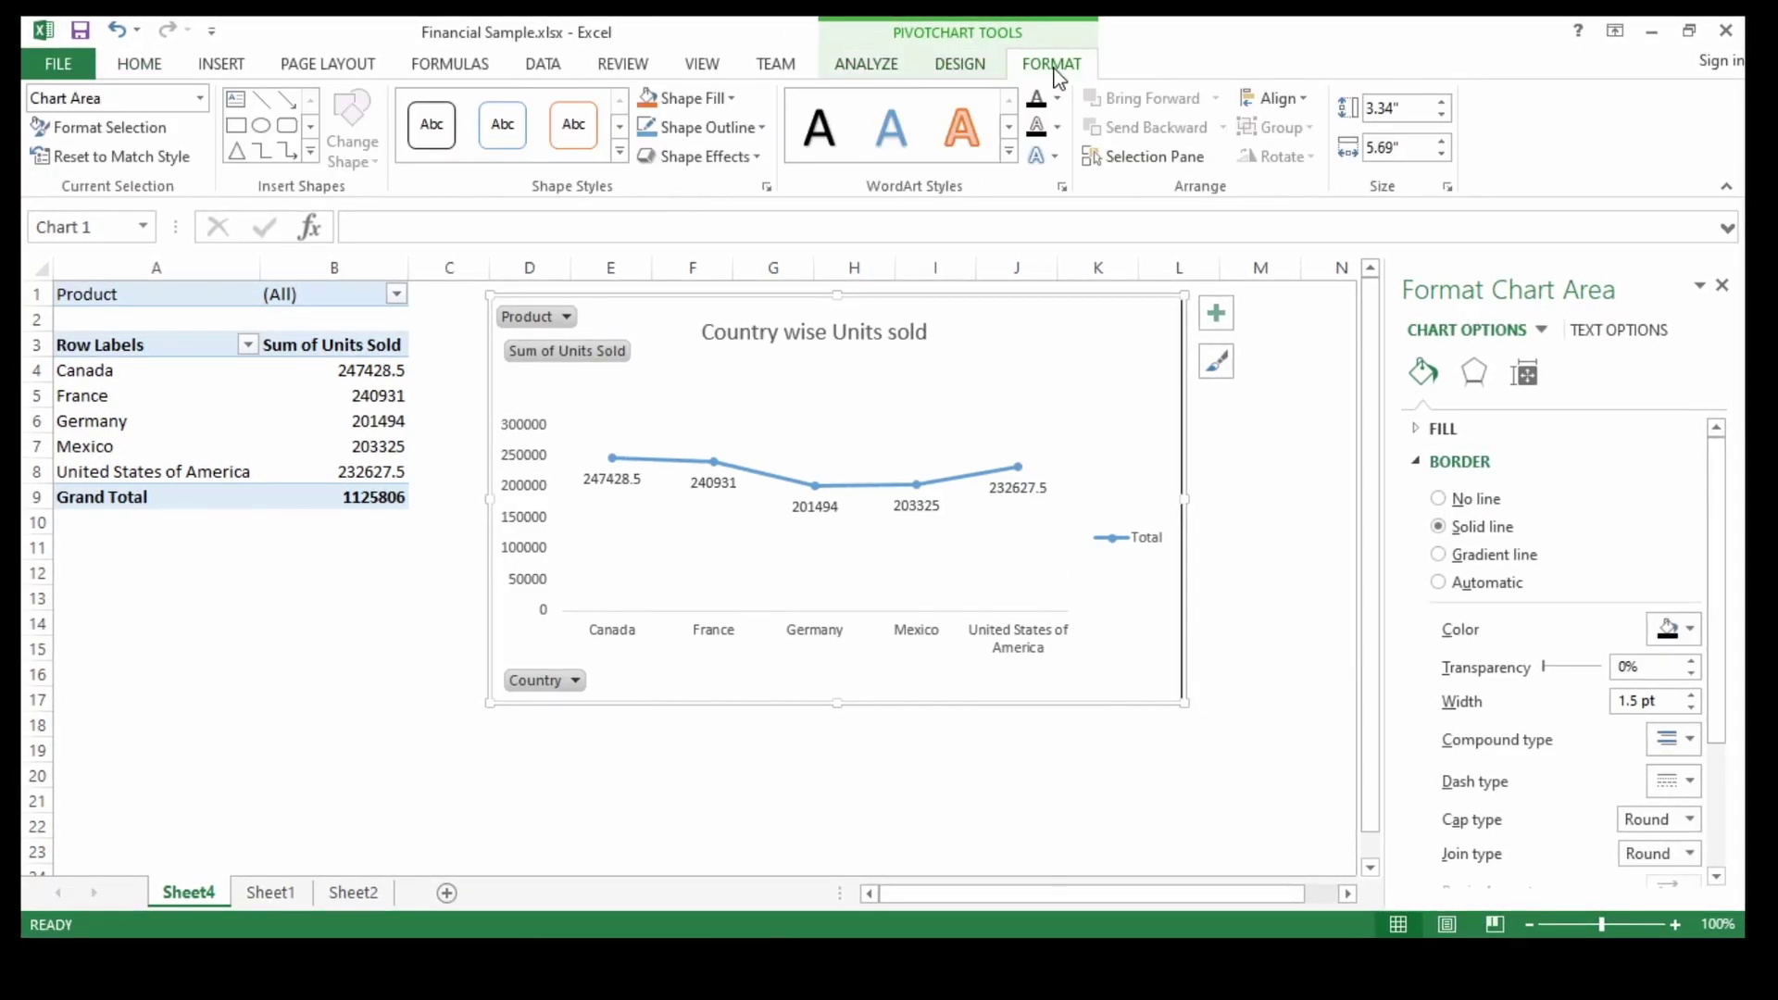
{"action": "left_click", "coordinate": [618, 156]}
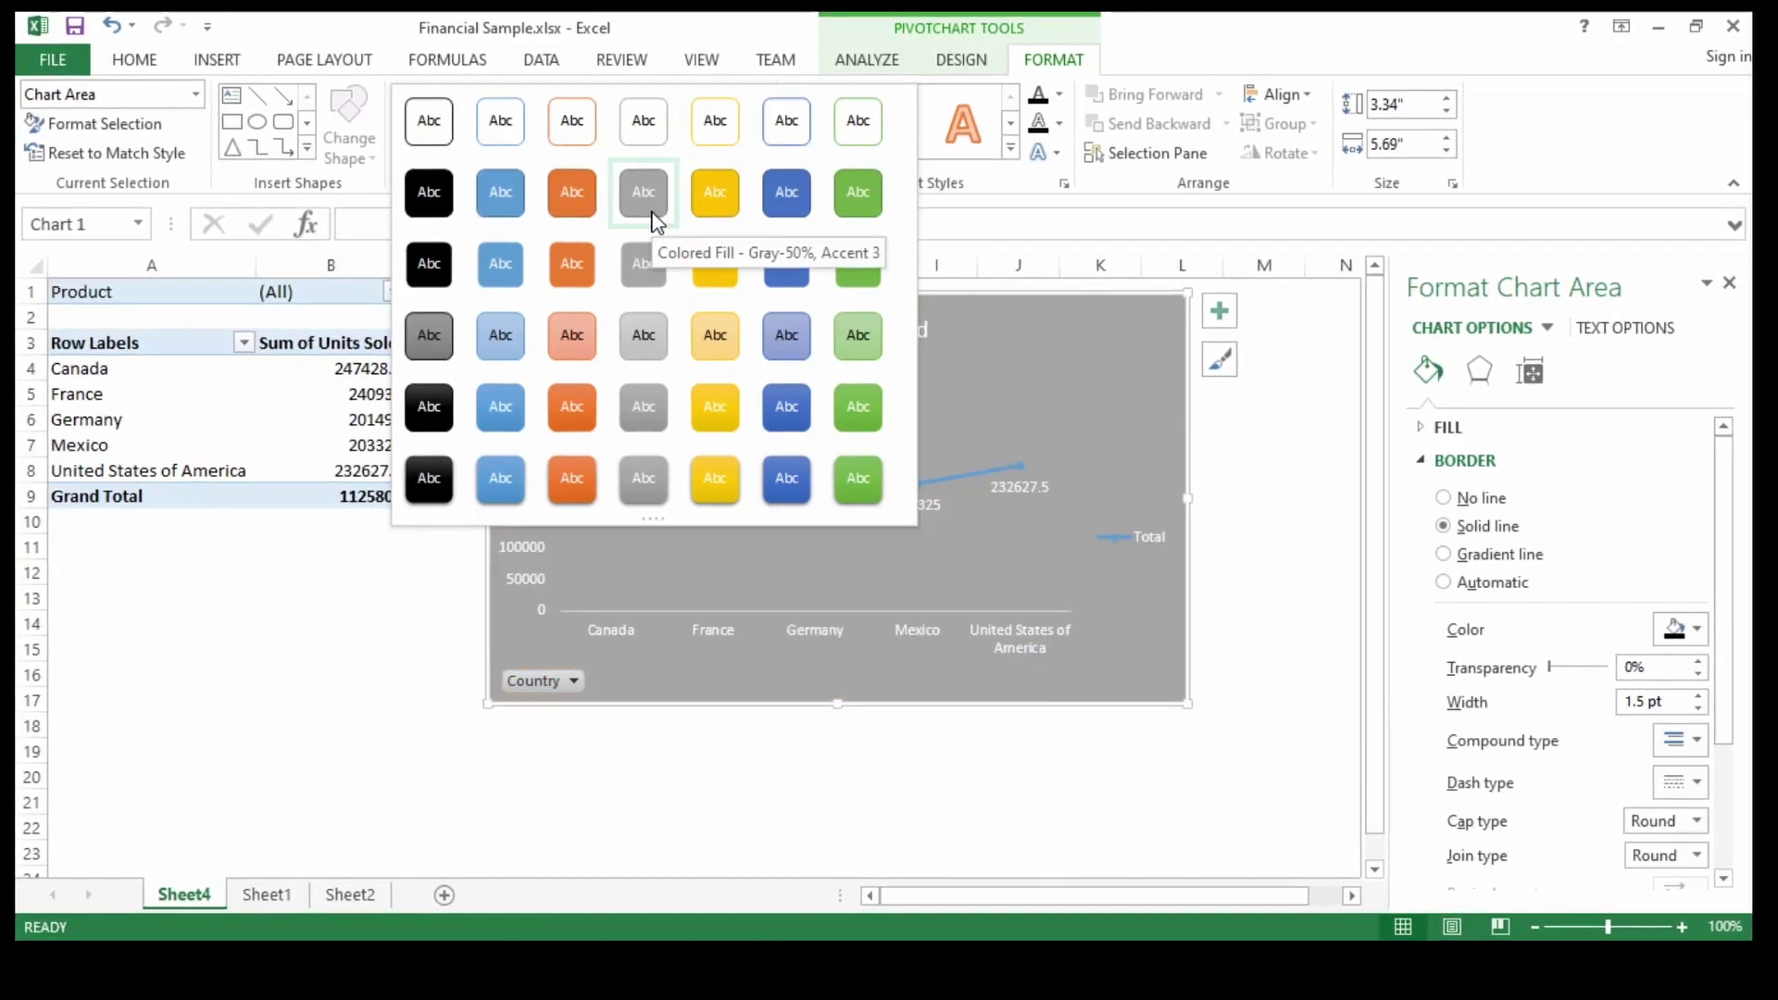
{"action": "left_click", "coordinate": [665, 263]}
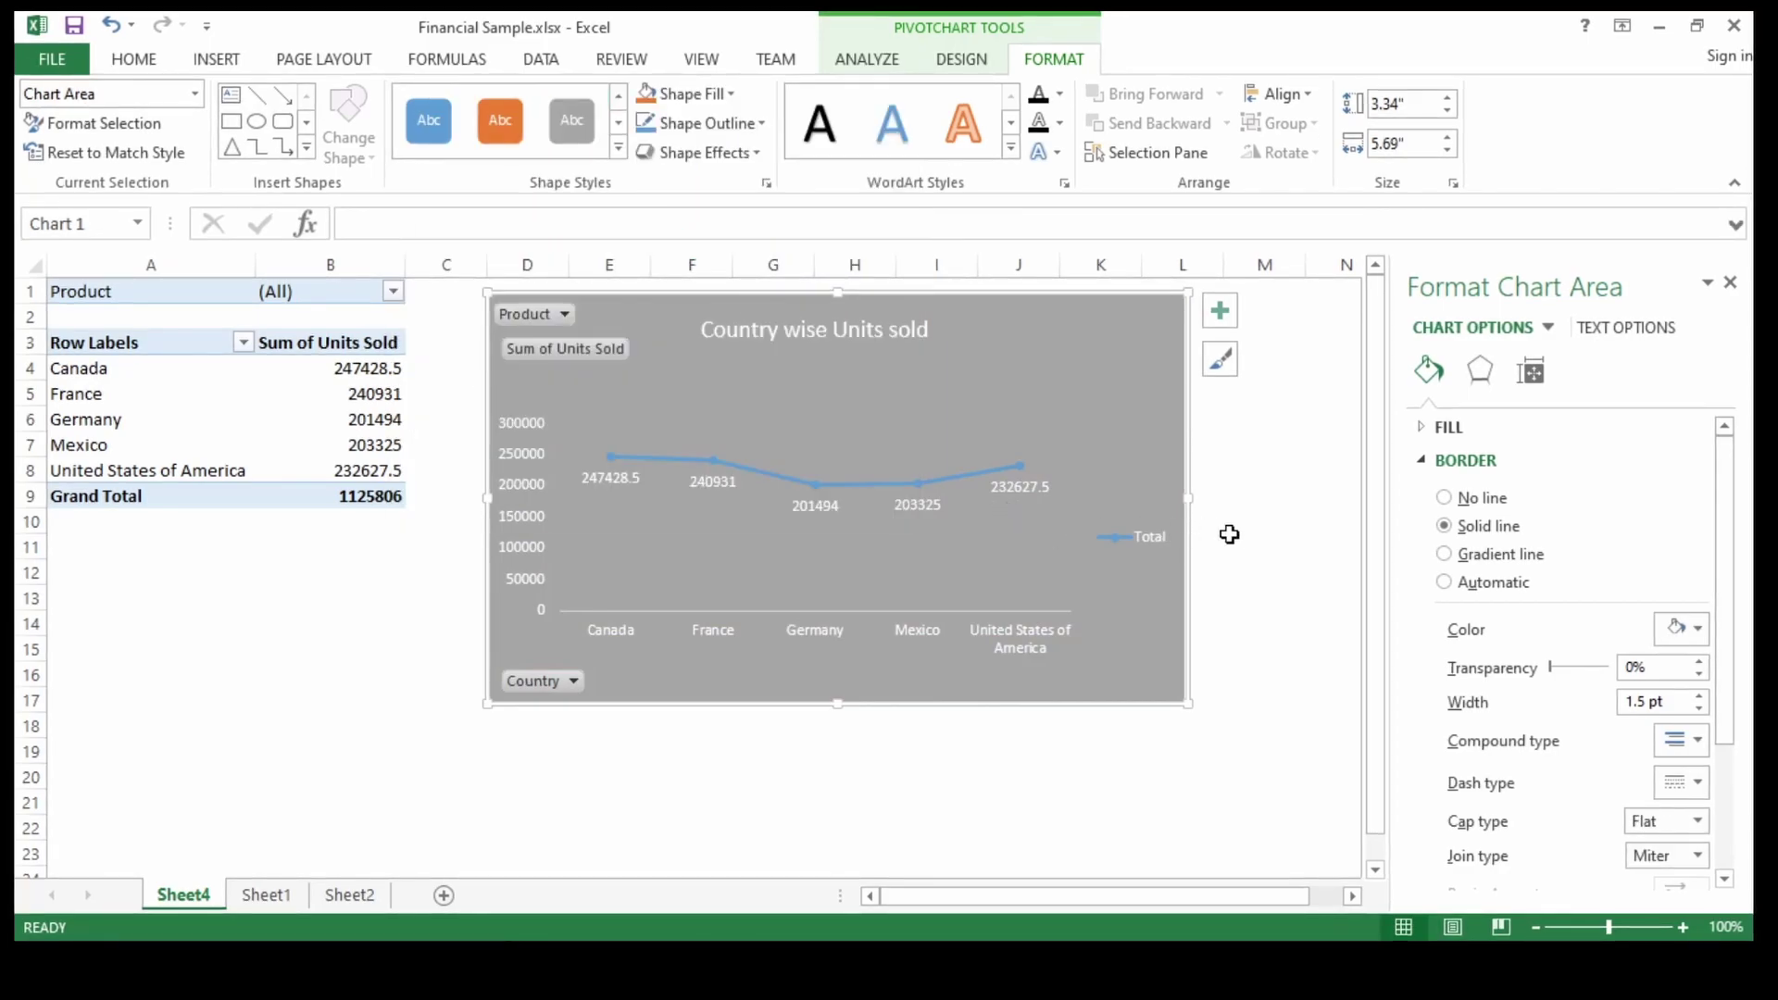
{"action": "left_click", "coordinate": [1261, 545]}
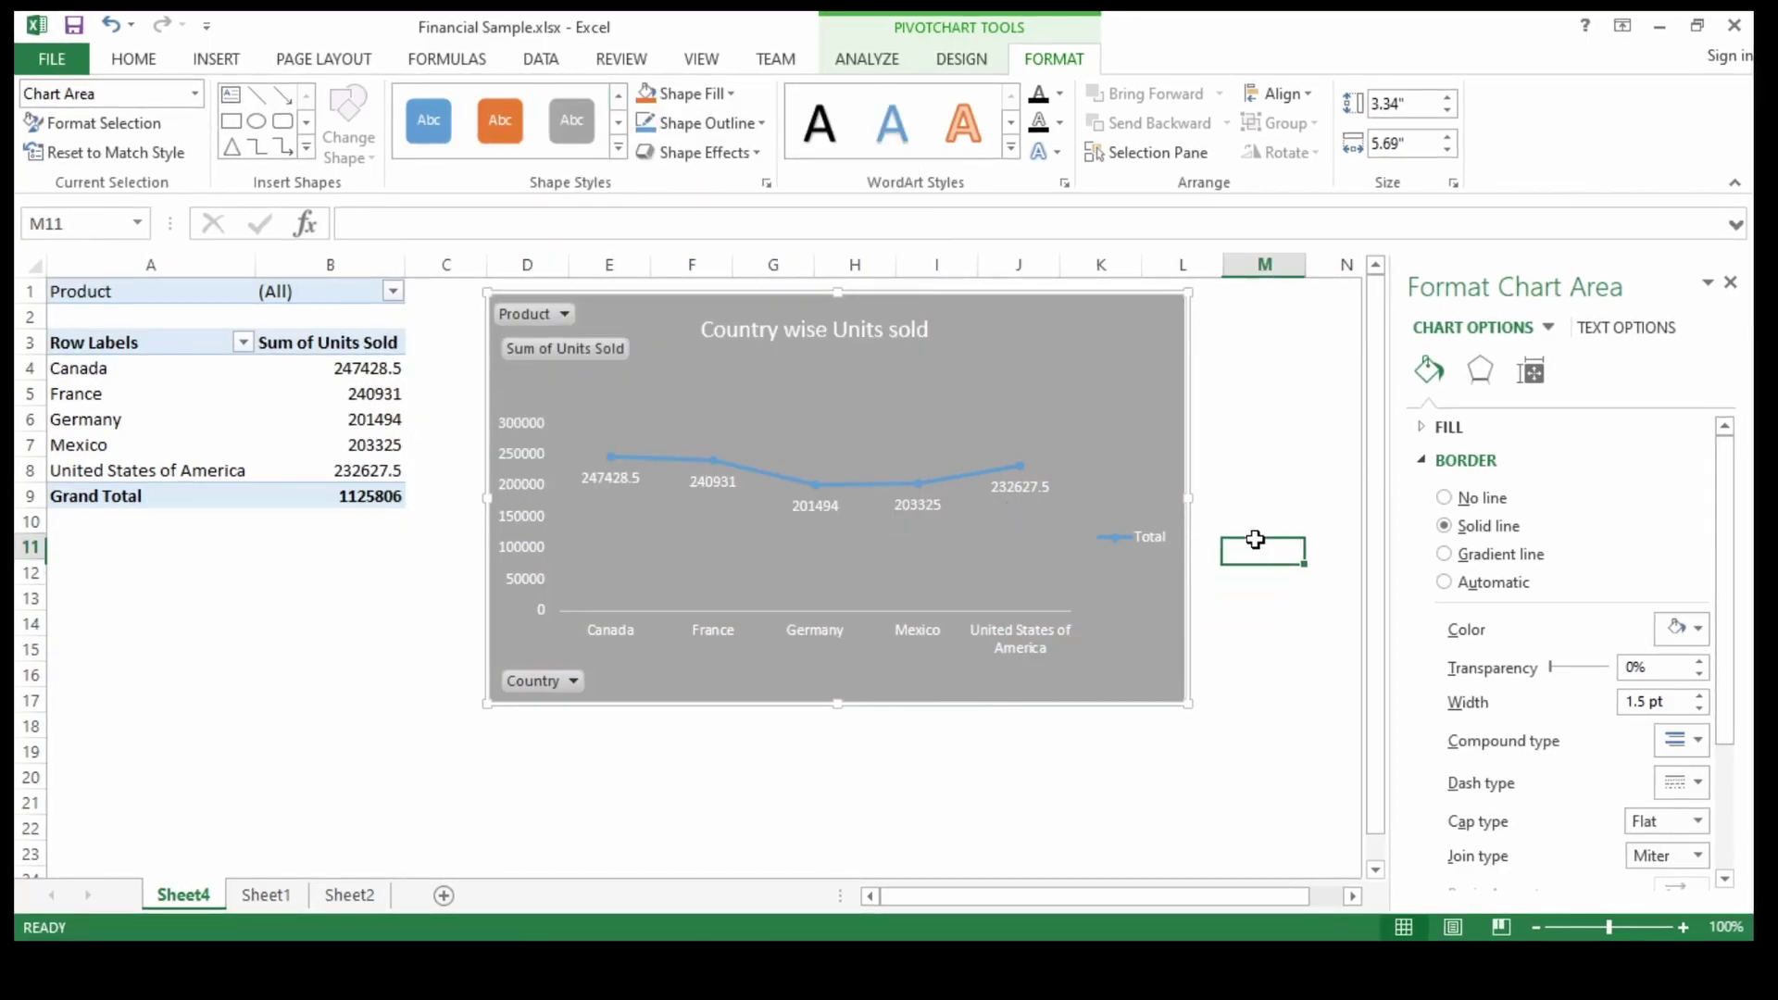
Step: Rename the pivot table's Row Labels header in cell A3 to Country
{"action": "left_click", "coordinate": [142, 344]}
{"action": "triple_click", "coordinate": [485, 231]}
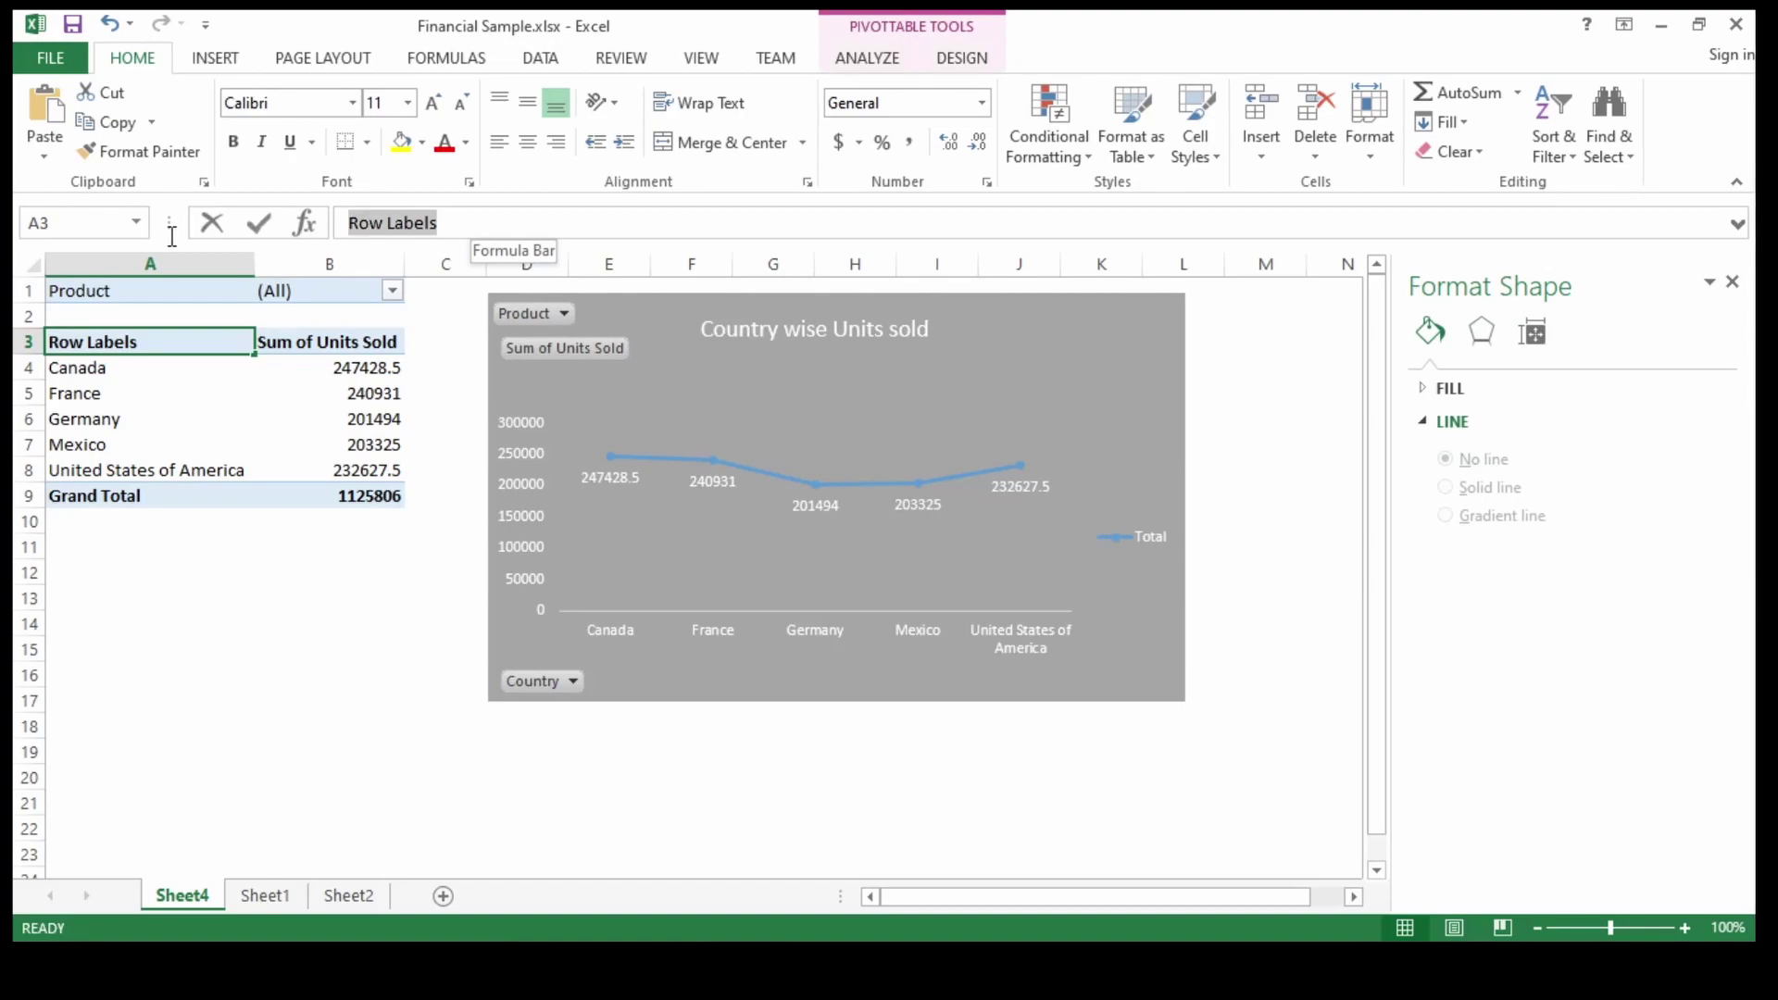
{"action": "key", "text": "BackSpace"}
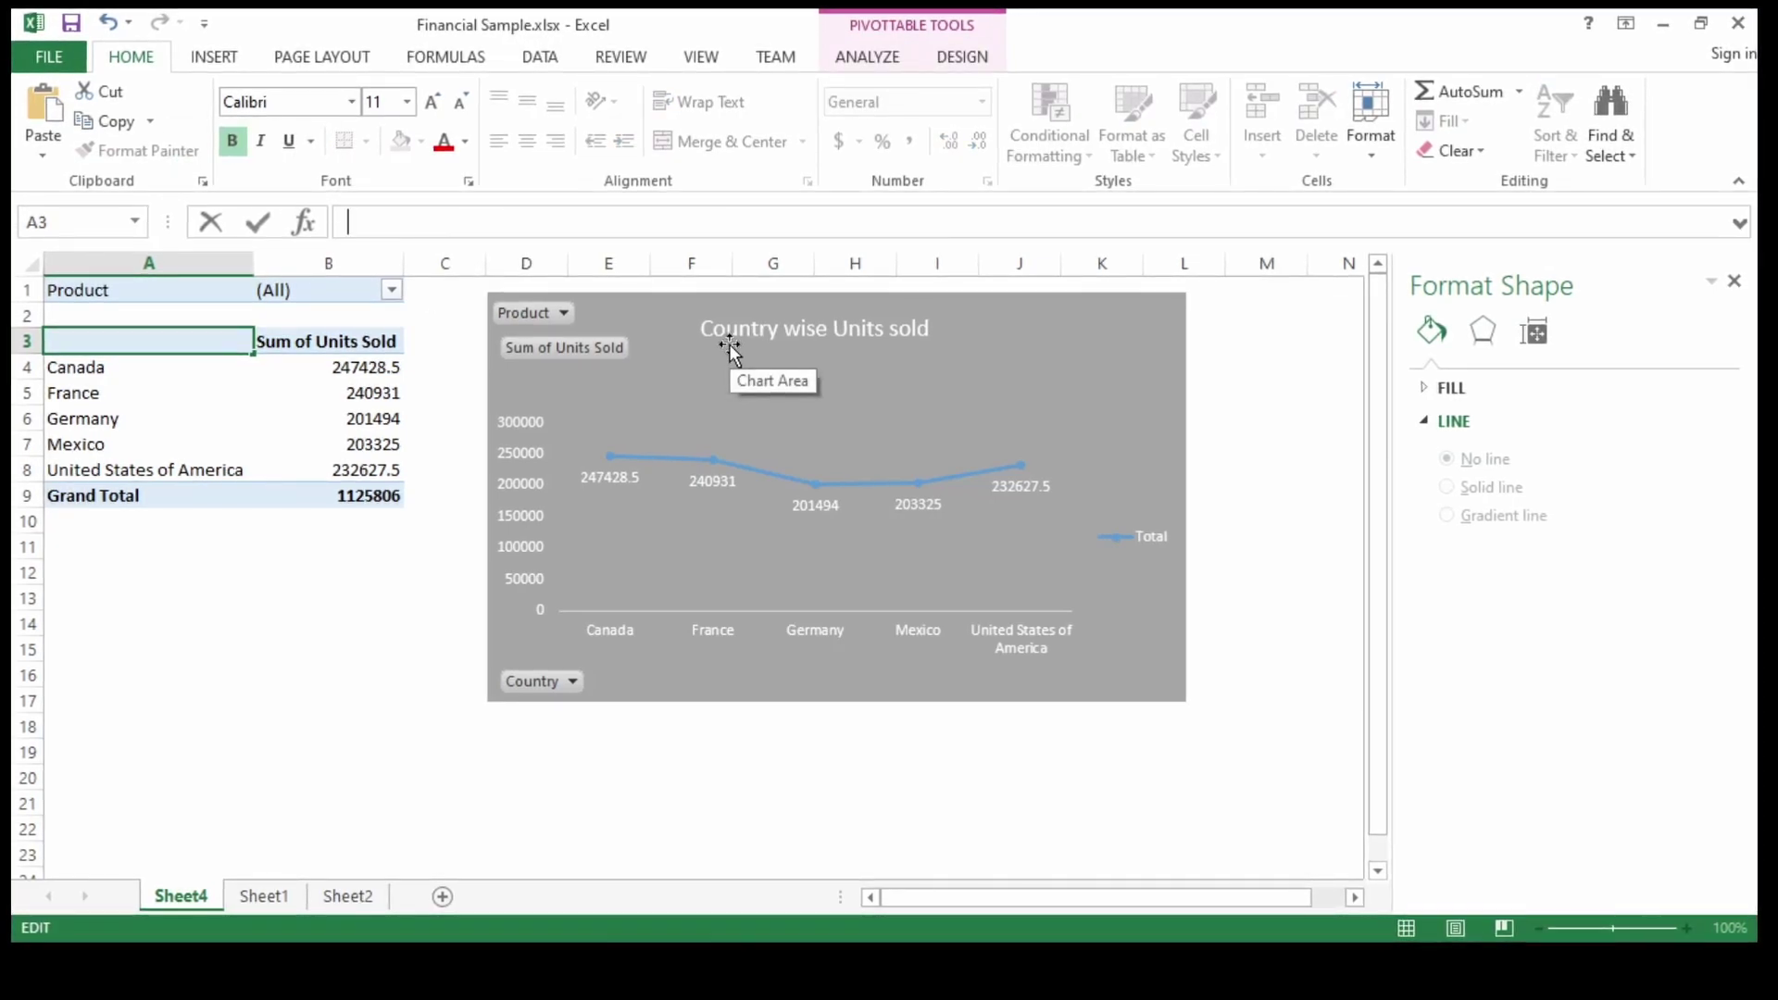
{"action": "type", "text": "Country"}
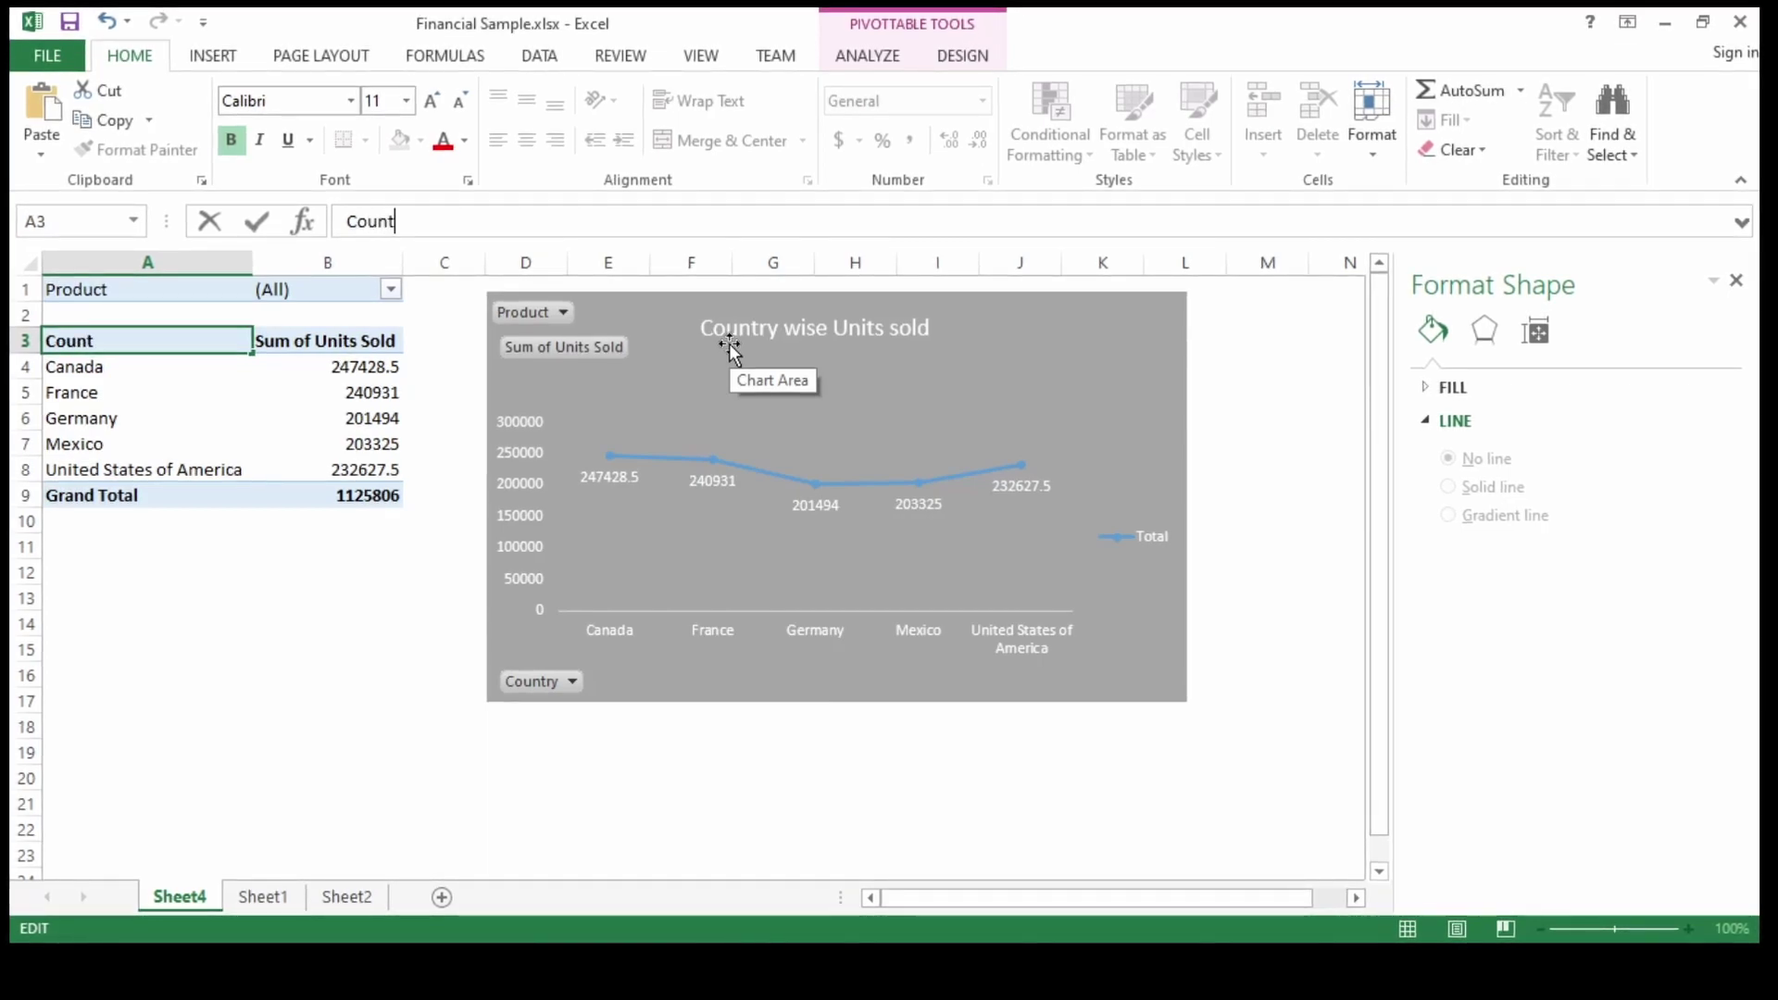
{"action": "key", "text": "Return"}
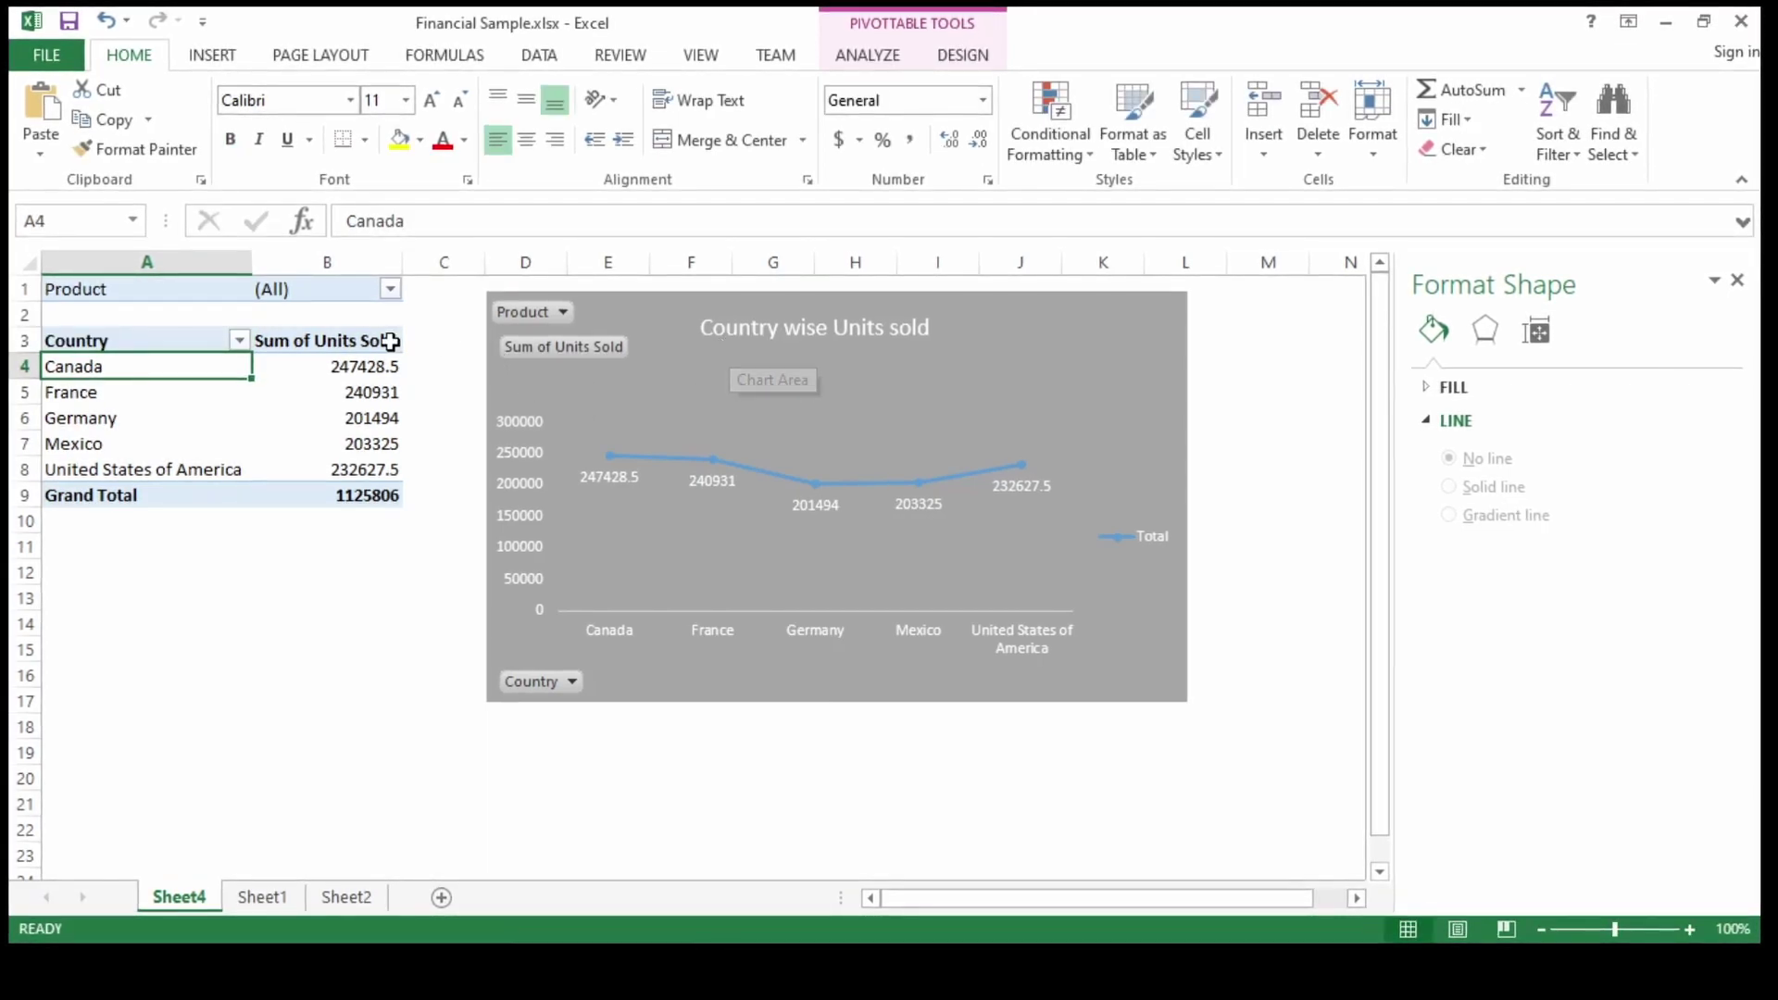
Step: Apply a light gray PivotTable style with gray header and total rows to the pivot table
{"action": "left_click", "coordinate": [384, 340]}
{"action": "left_click", "coordinate": [963, 55]}
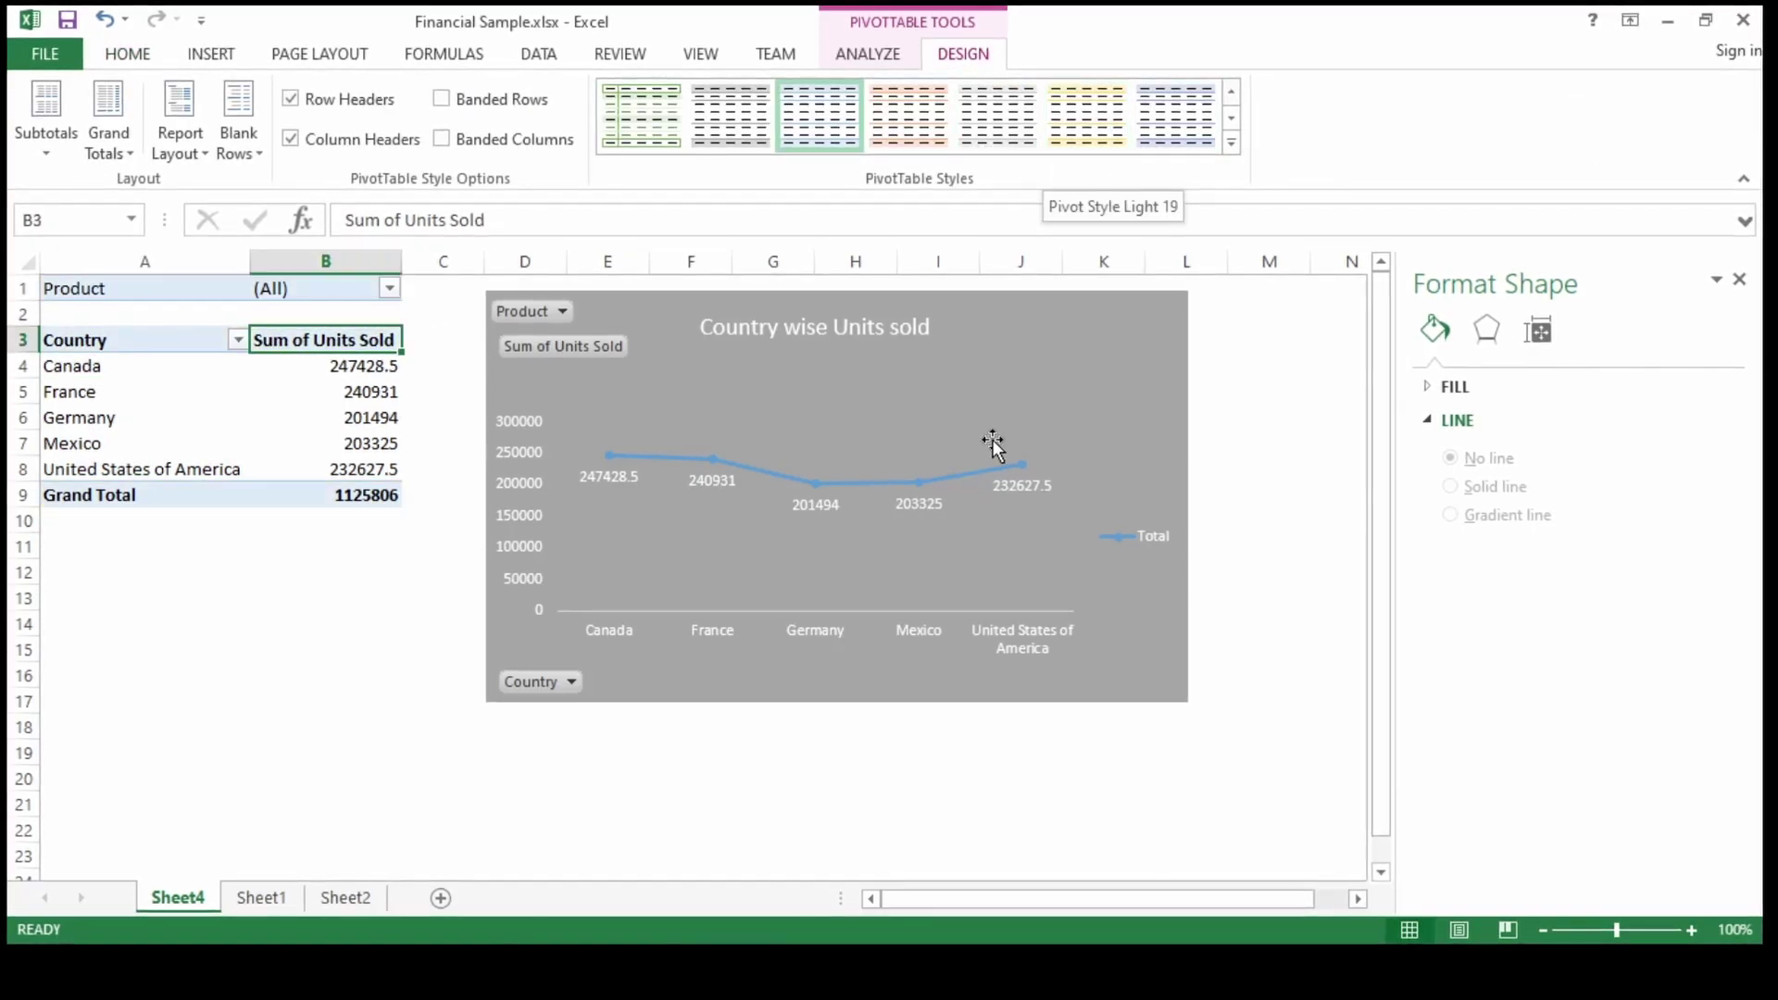
{"action": "left_click", "coordinate": [1231, 143]}
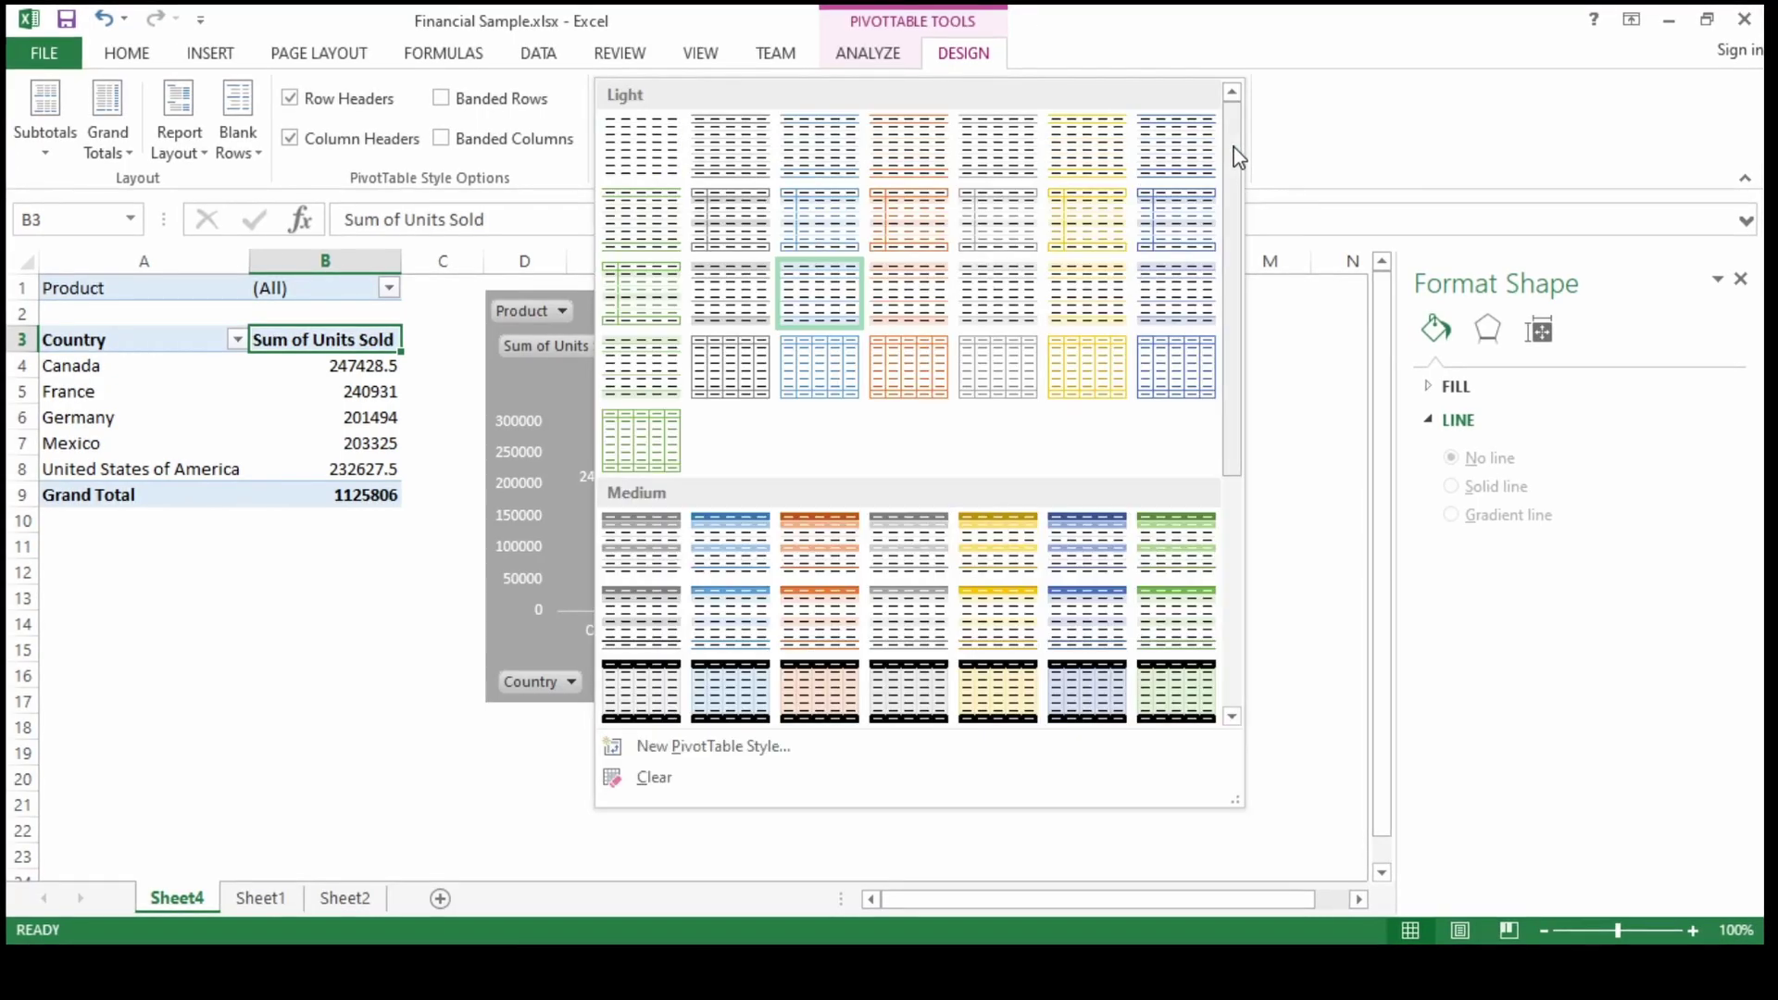
{"action": "left_click", "coordinate": [753, 289]}
{"action": "left_click", "coordinate": [264, 652]}
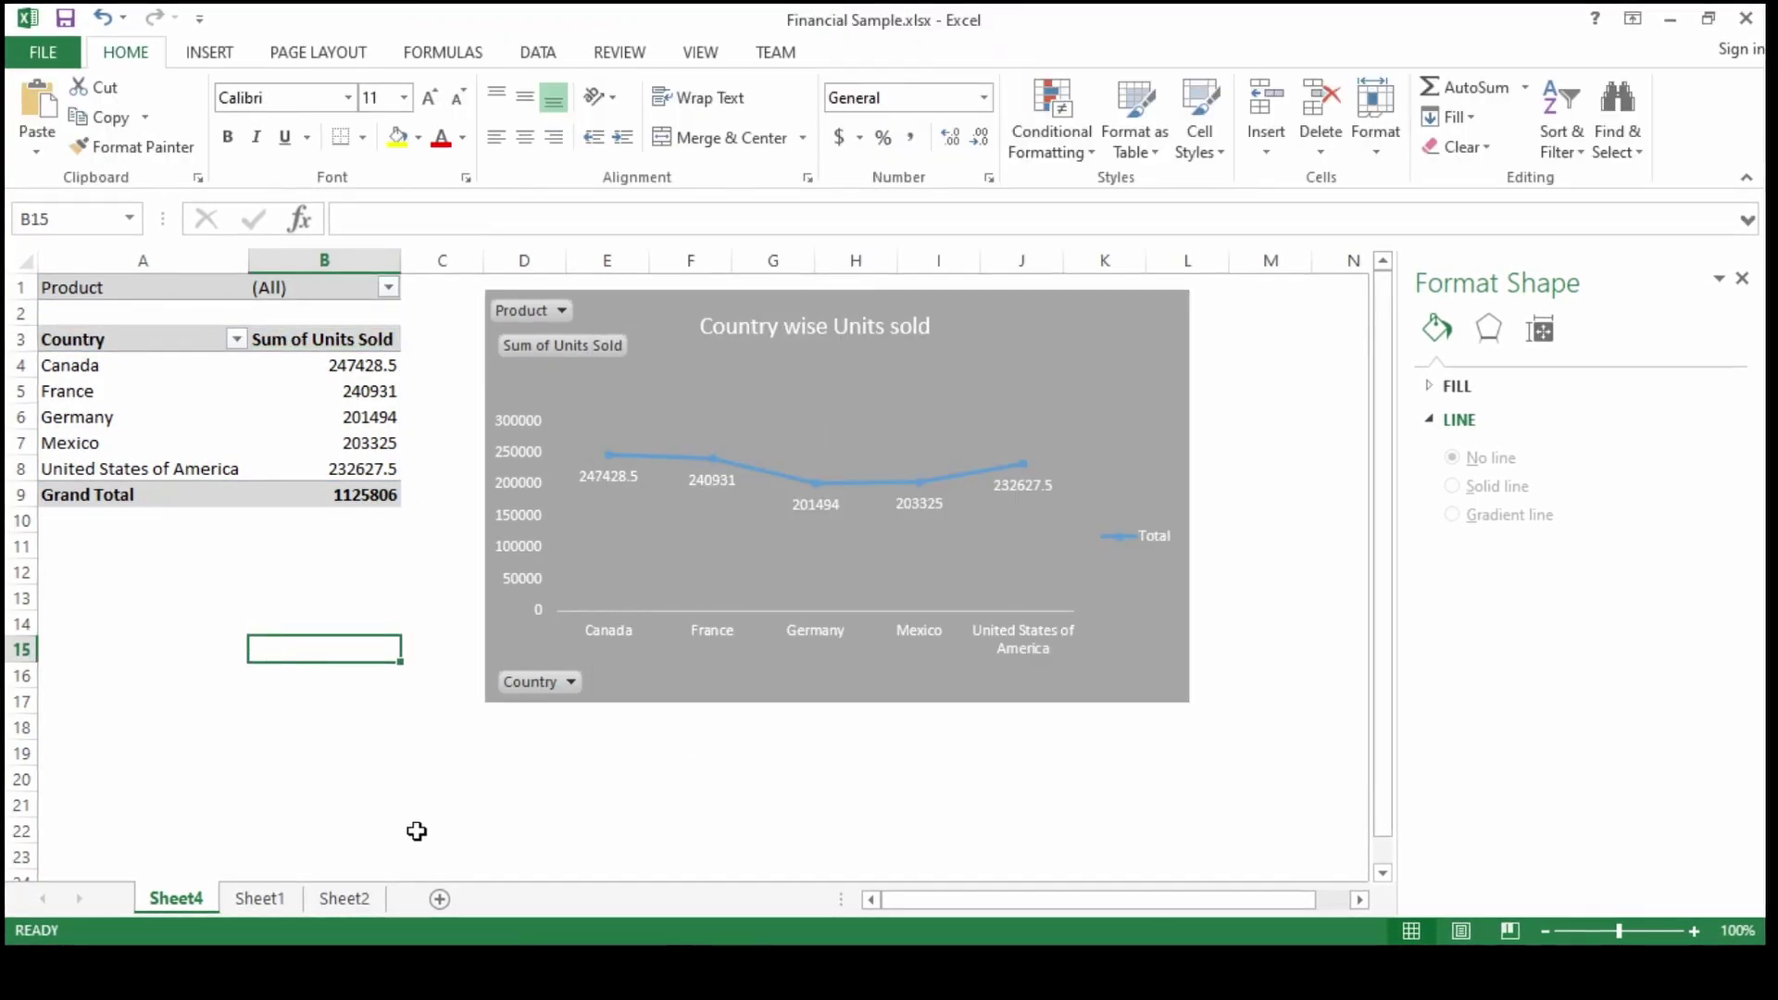
{"action": "left_click", "coordinate": [1146, 371]}
{"action": "left_click", "coordinate": [1276, 412]}
{"action": "left_click", "coordinate": [992, 474]}
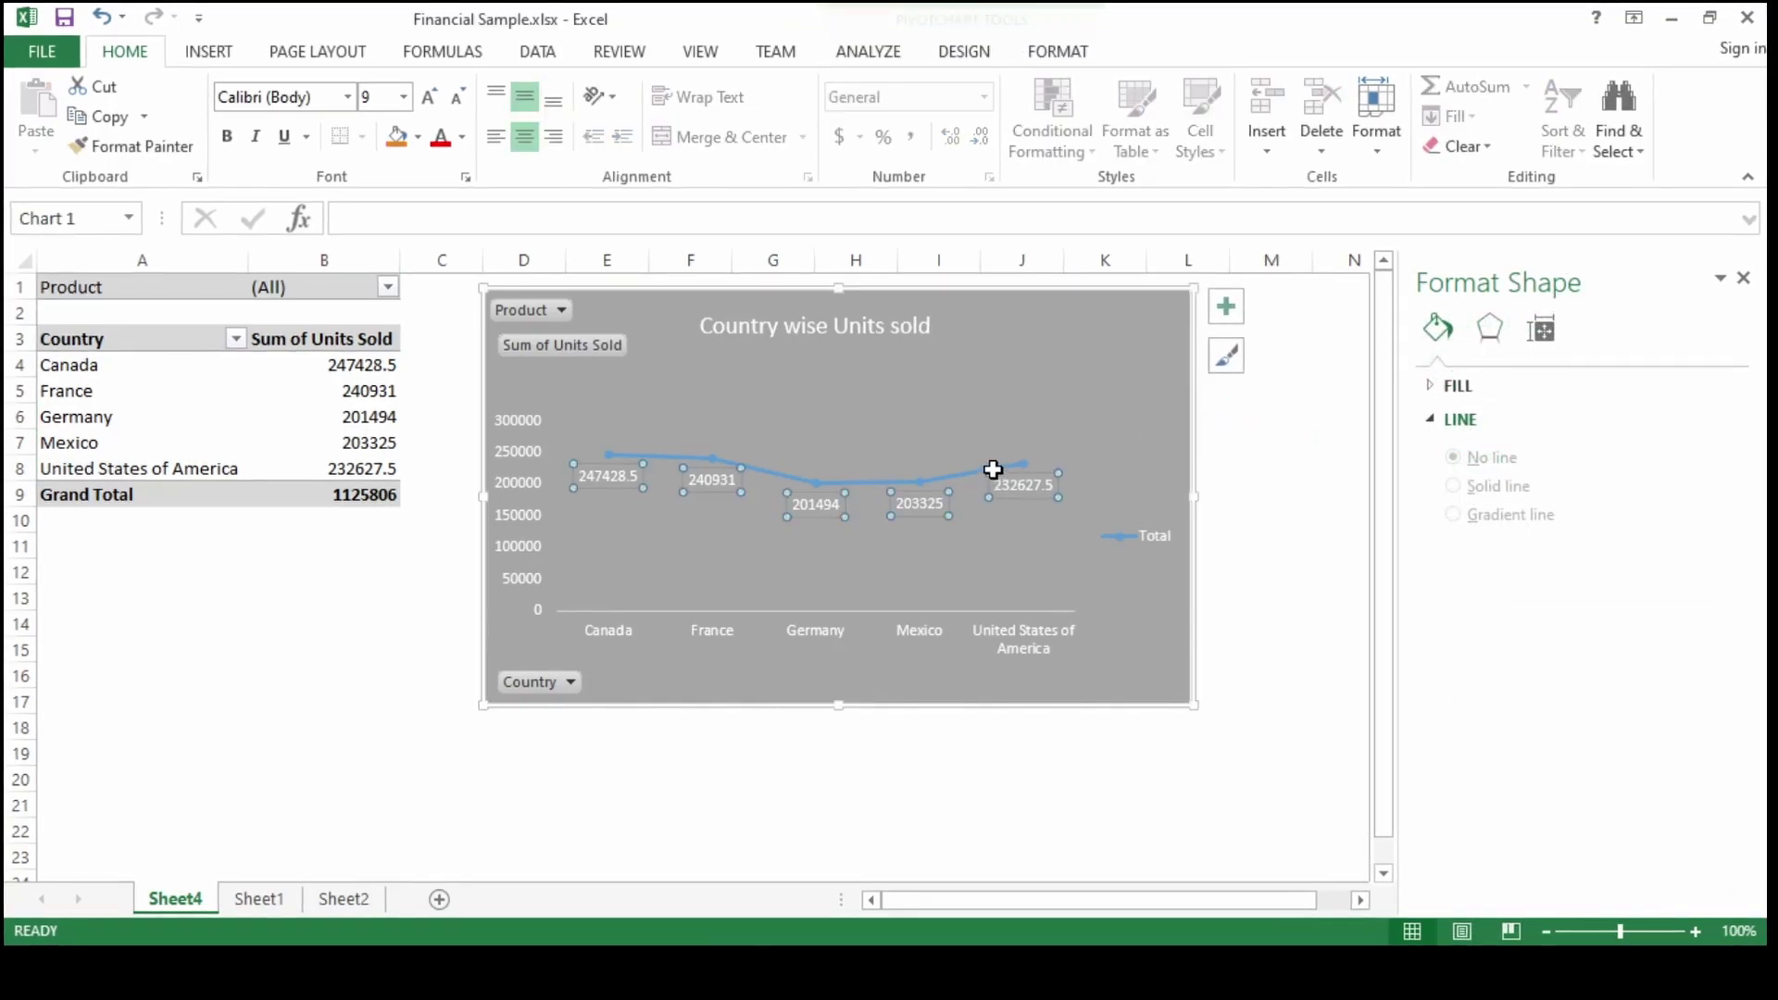
{"action": "left_click", "coordinate": [992, 469]}
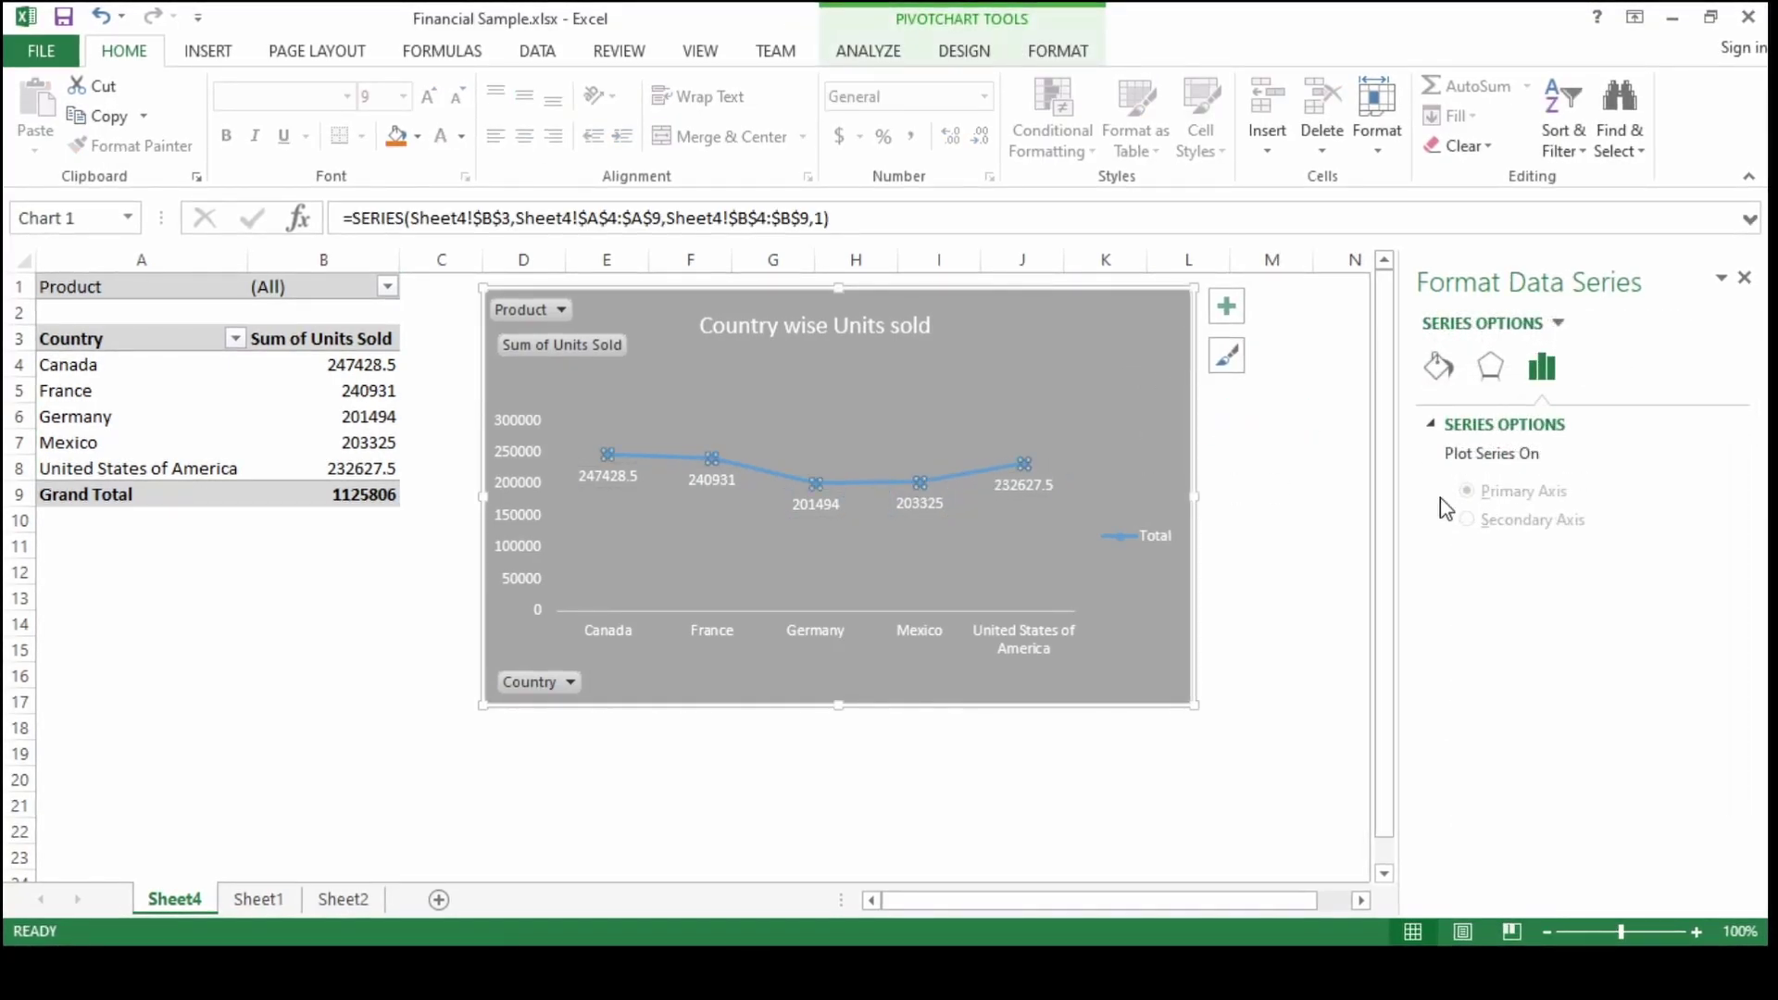
{"action": "left_click", "coordinate": [984, 468]}
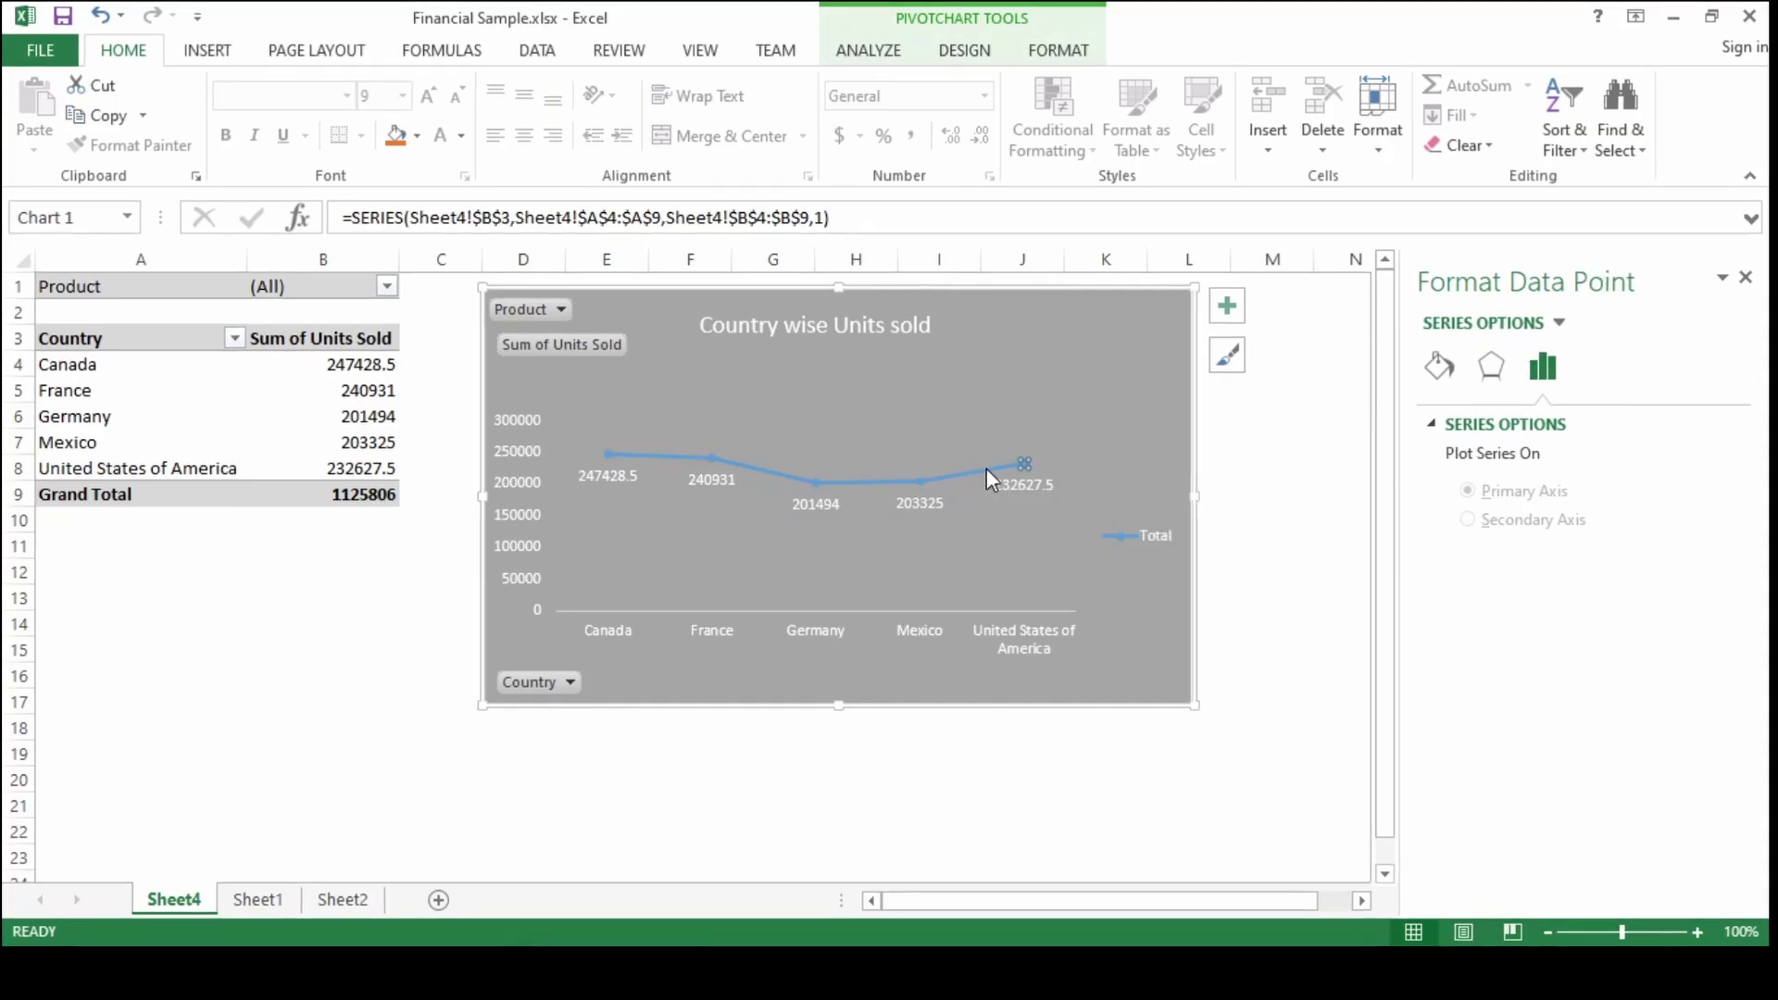
{"action": "right_click", "coordinate": [989, 472]}
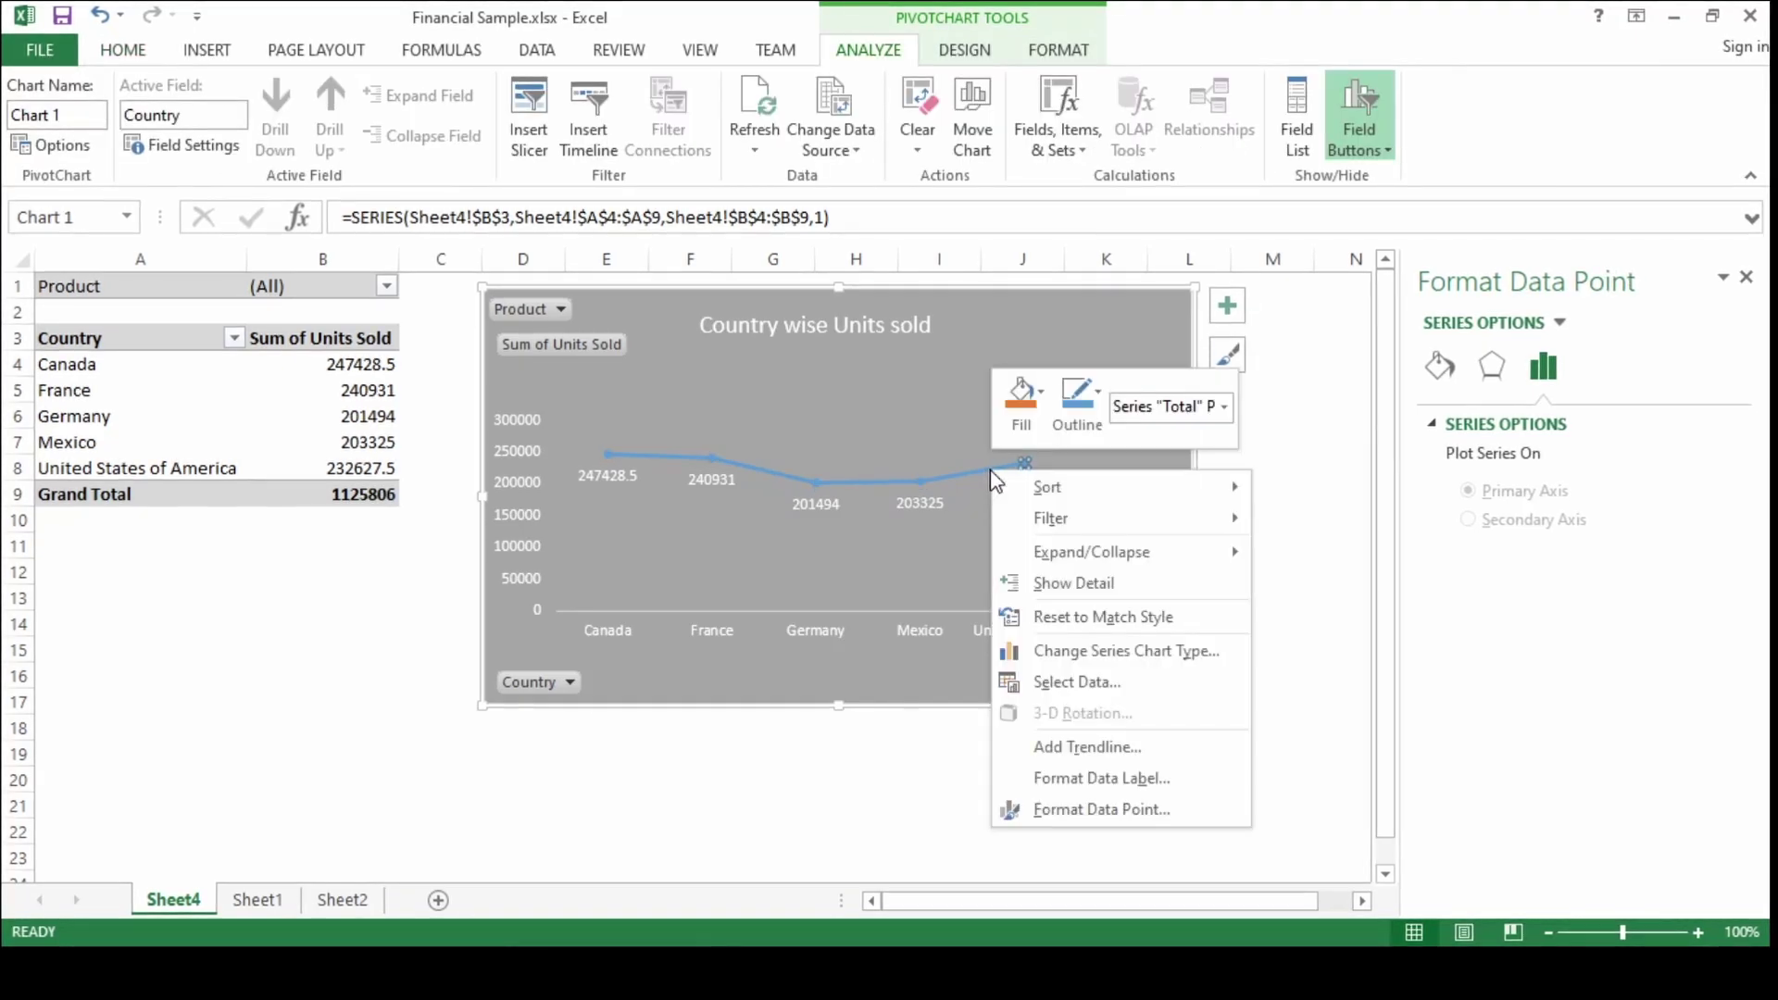
{"action": "left_click", "coordinate": [1115, 781]}
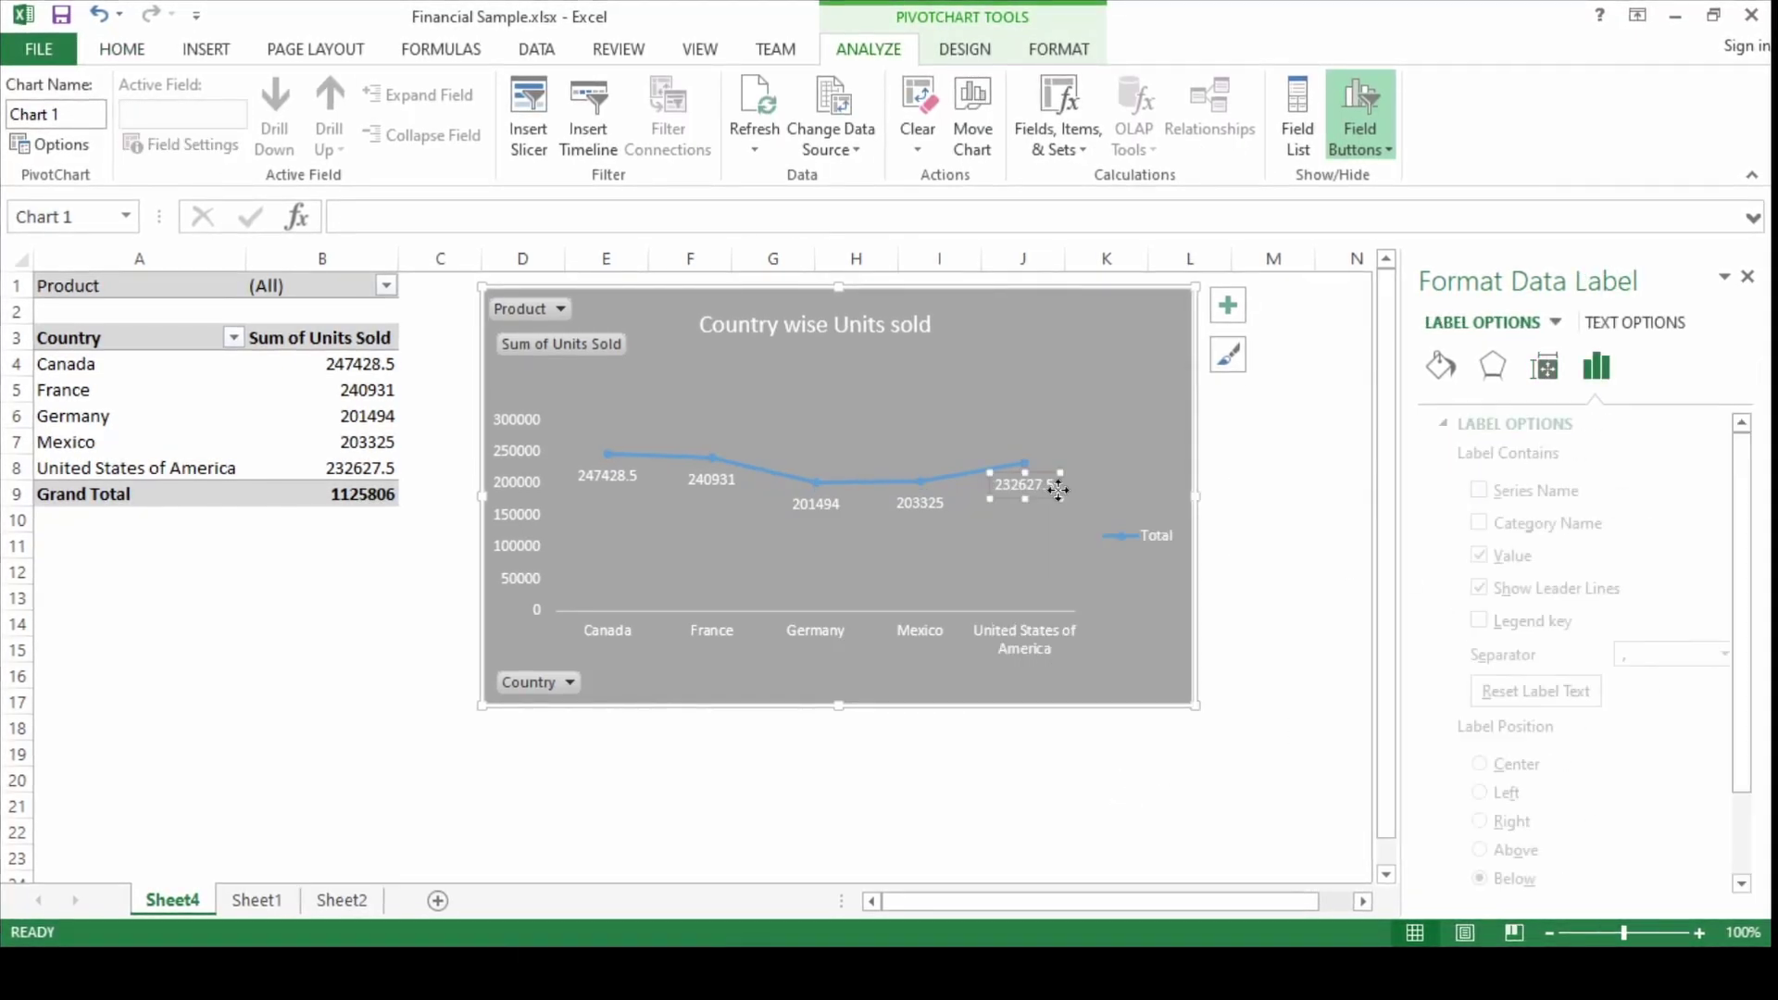
Step: Format the Total series as a solid line in a lighter gold theme colour and deselect the chart
{"action": "left_click", "coordinate": [1032, 462]}
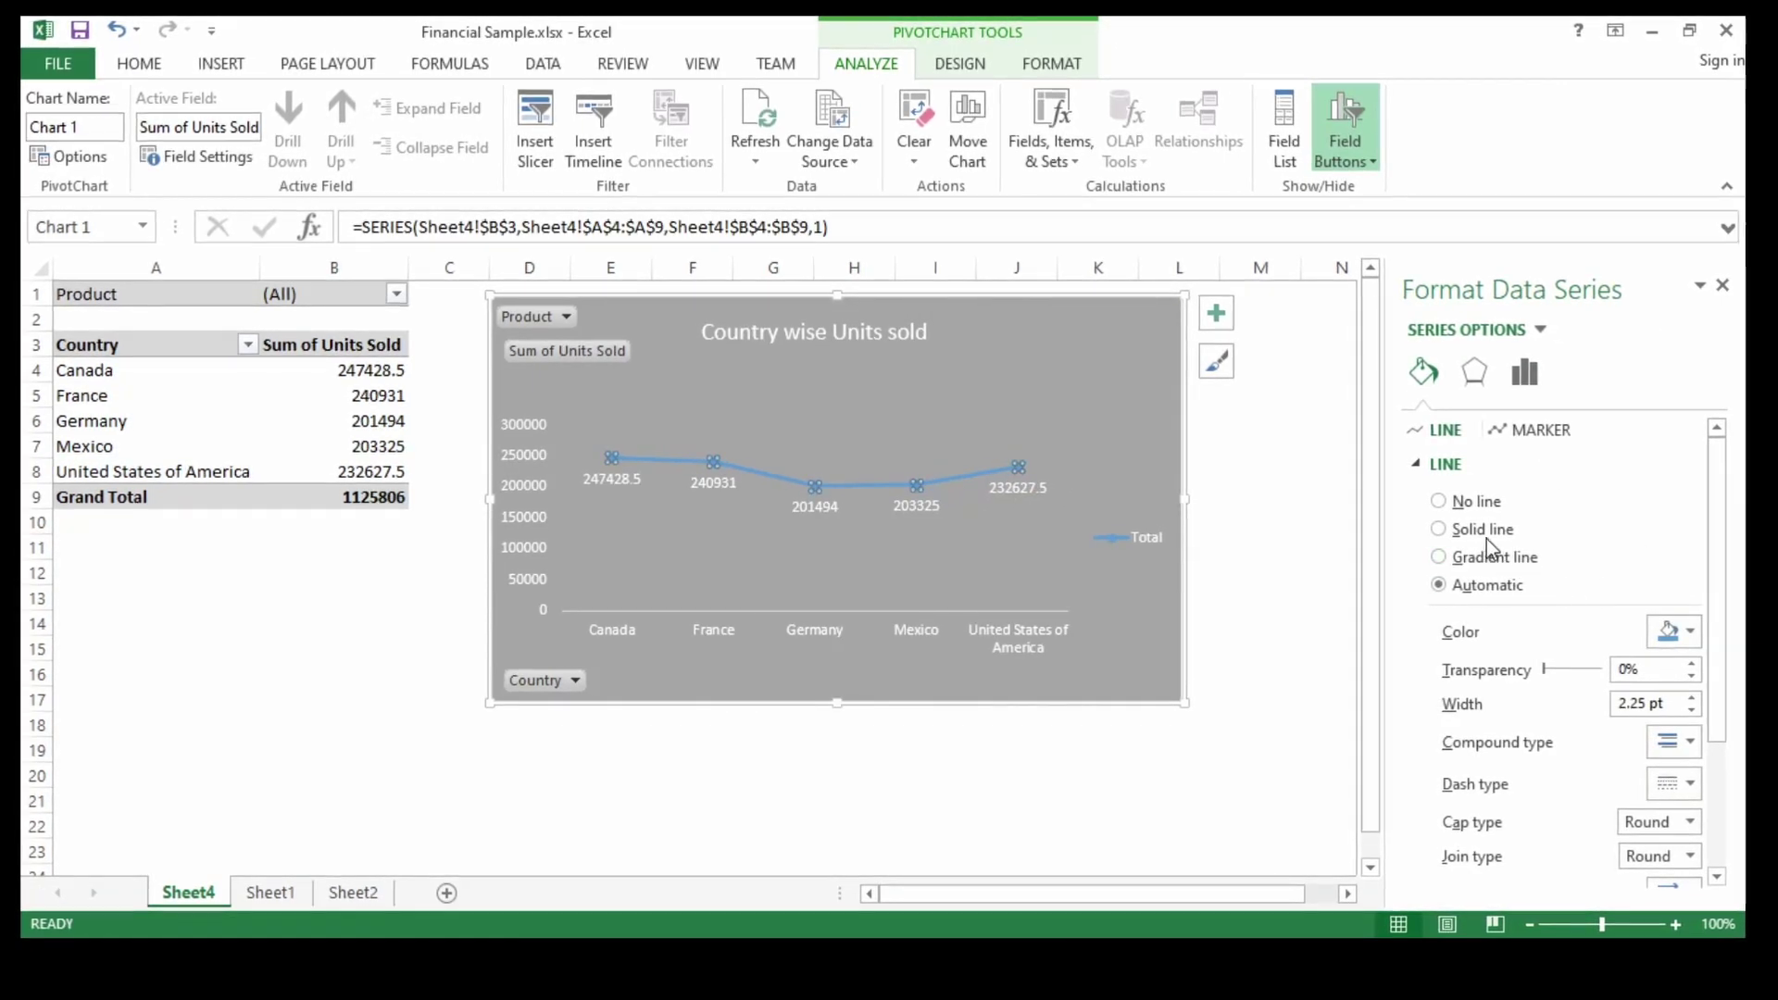
{"action": "left_click", "coordinate": [1449, 529]}
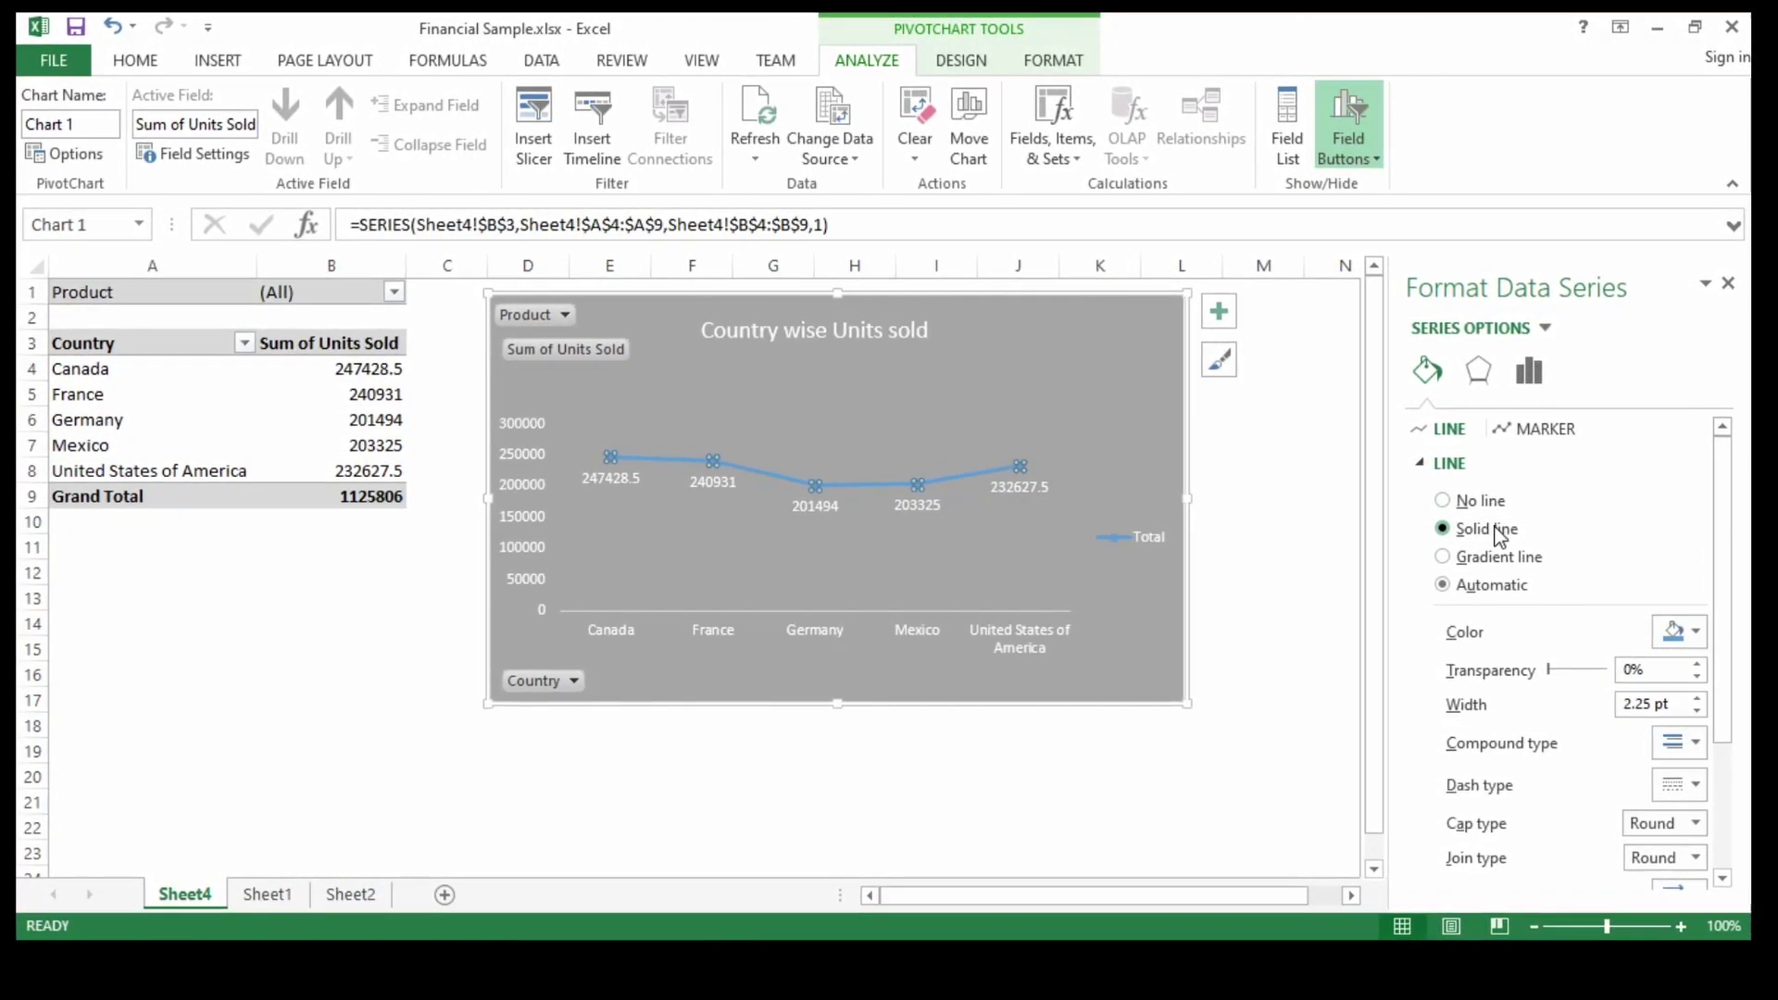
{"action": "left_click", "coordinate": [1693, 632]}
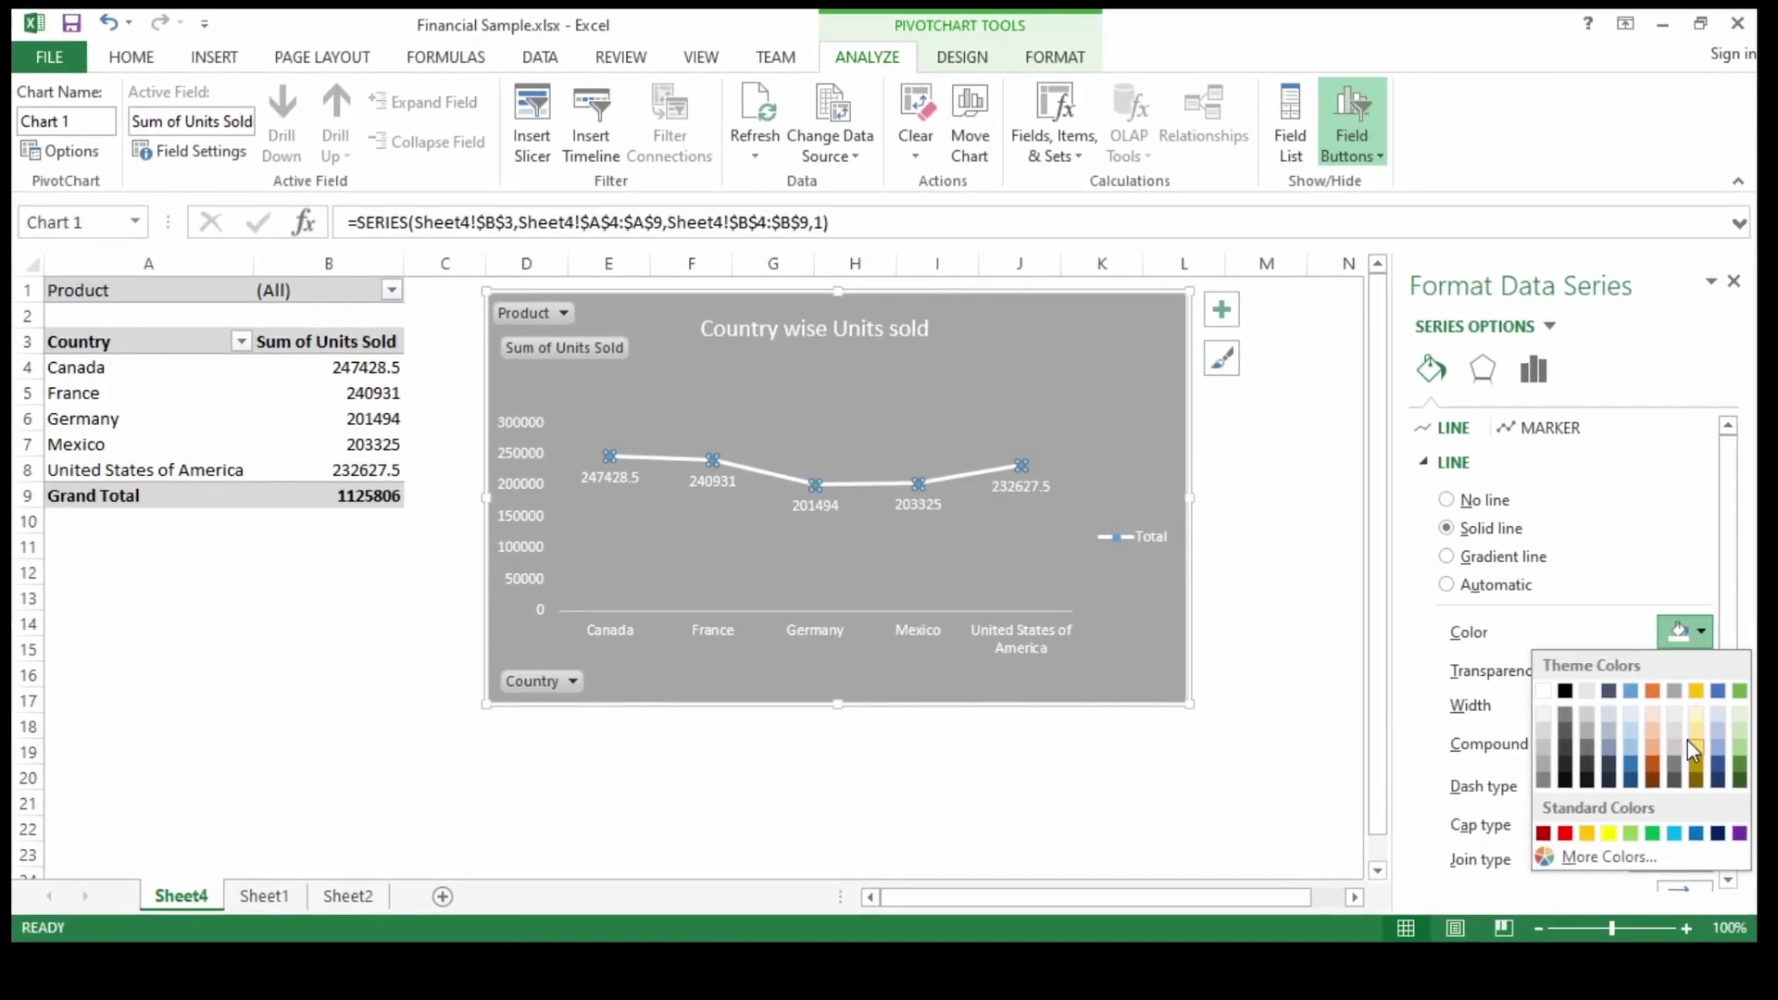
{"action": "left_click", "coordinate": [1694, 748]}
{"action": "left_click", "coordinate": [1338, 701]}
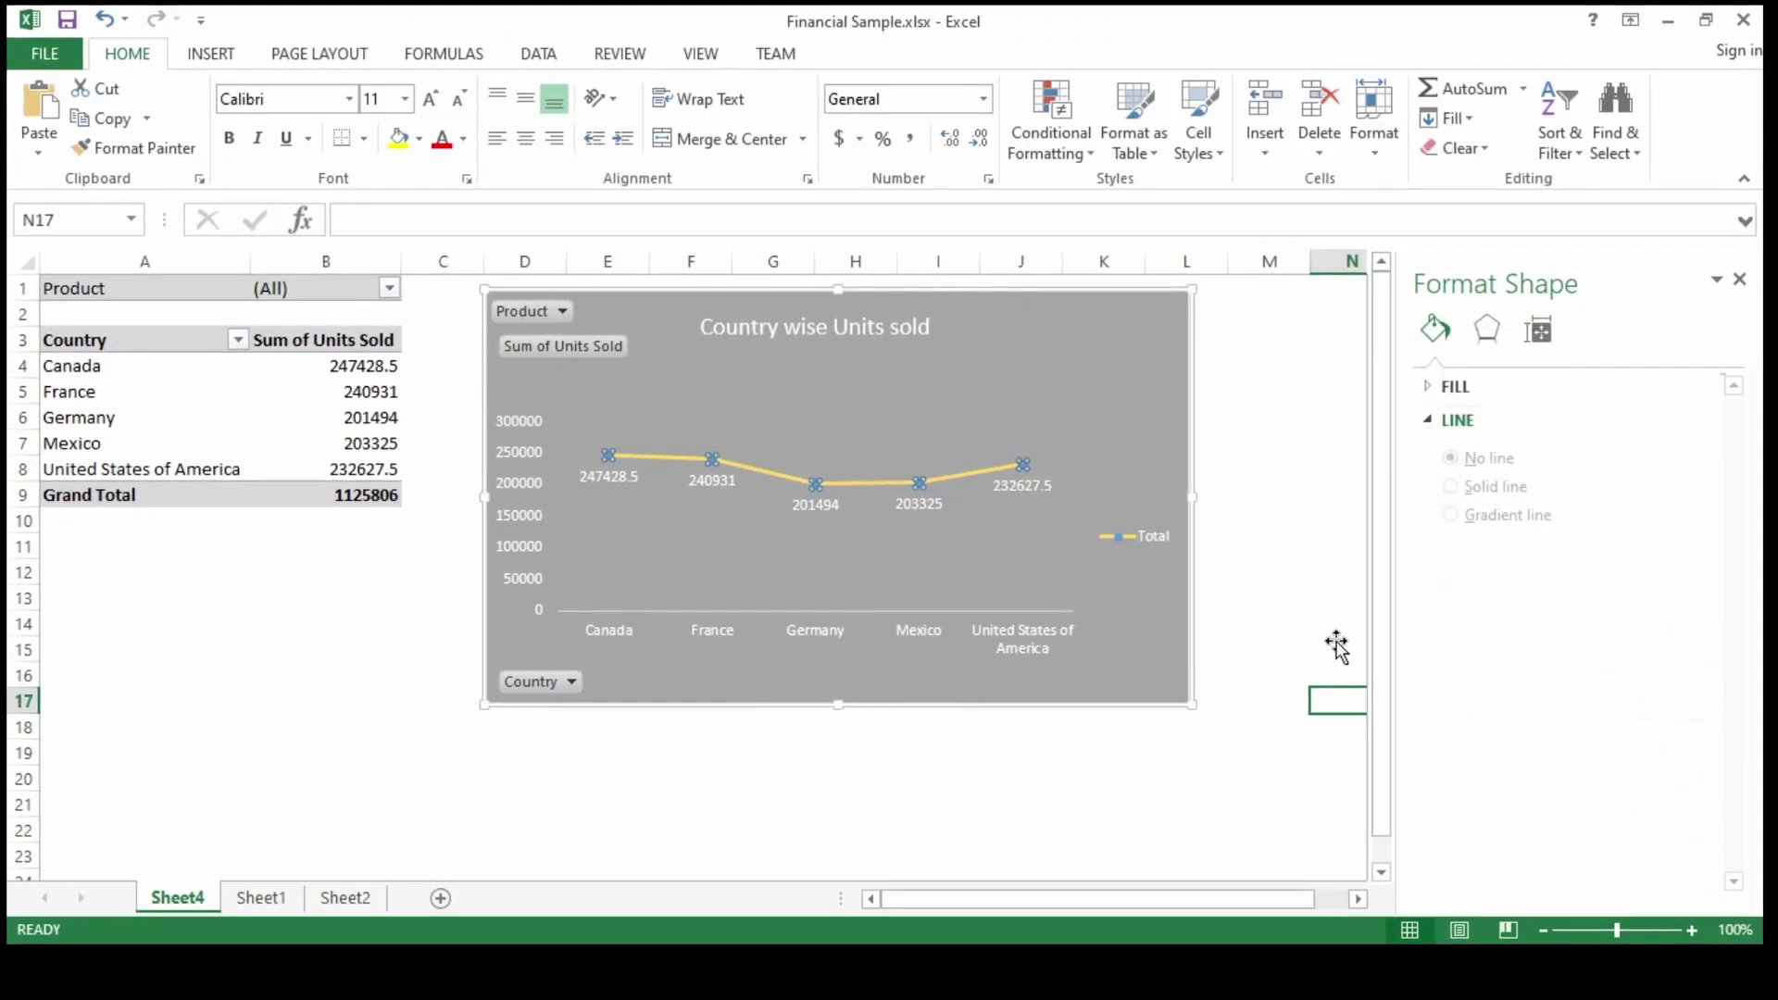